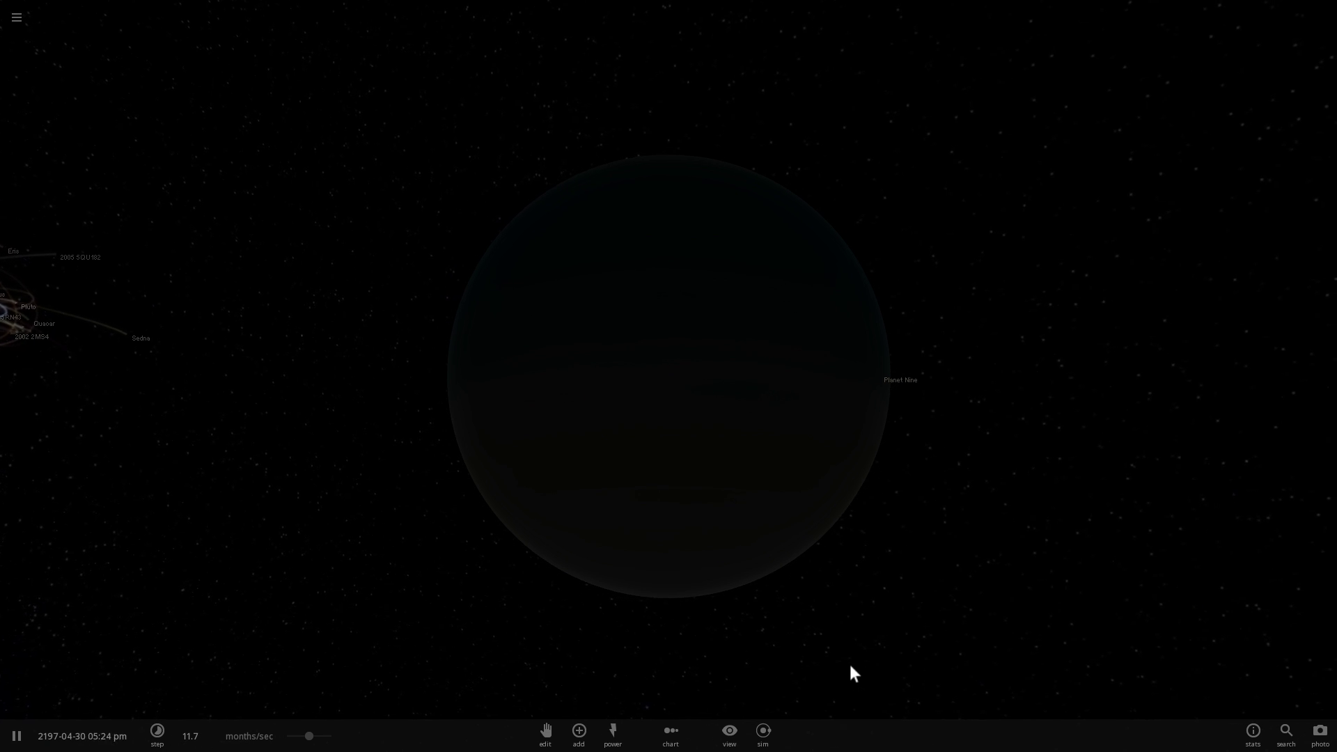
- Choose a random asteroid for launching at Planet Nine
left_click(647, 465)
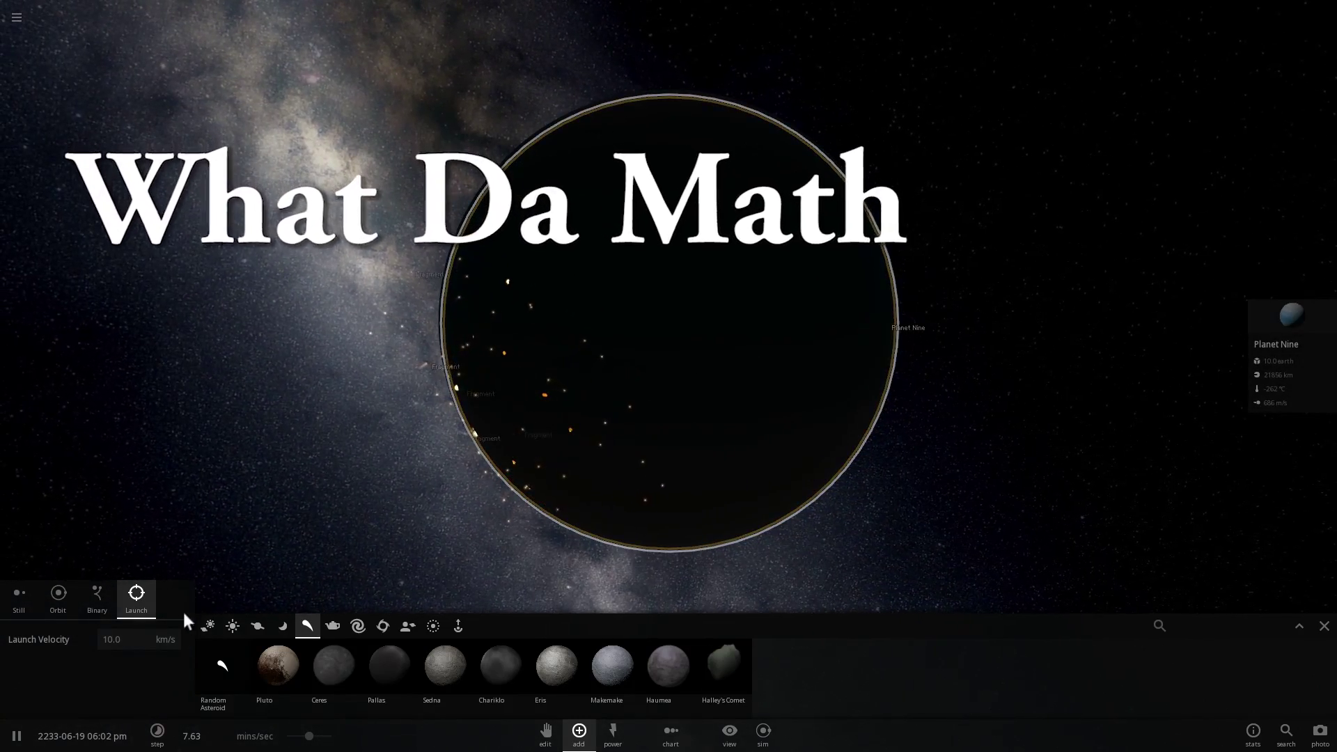
left_click(217, 667)
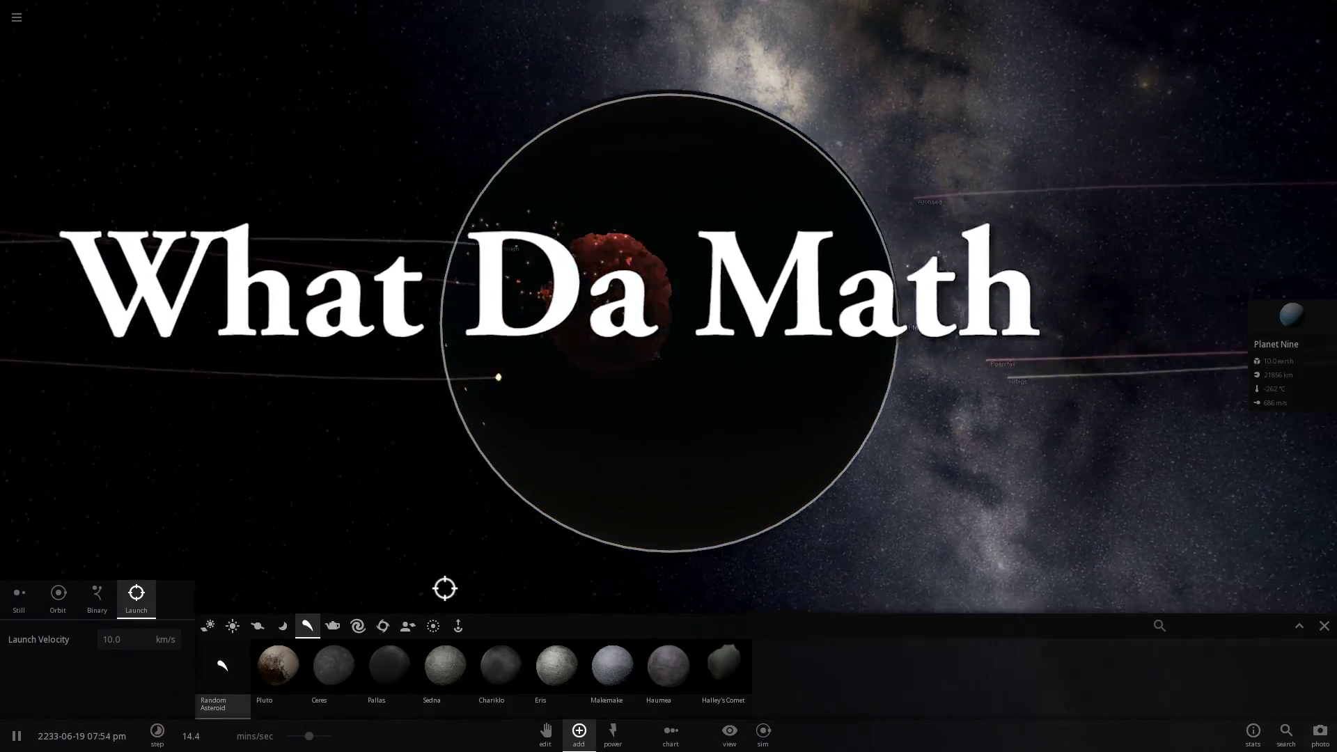
right_click_drag(490, 589, 640, 575)
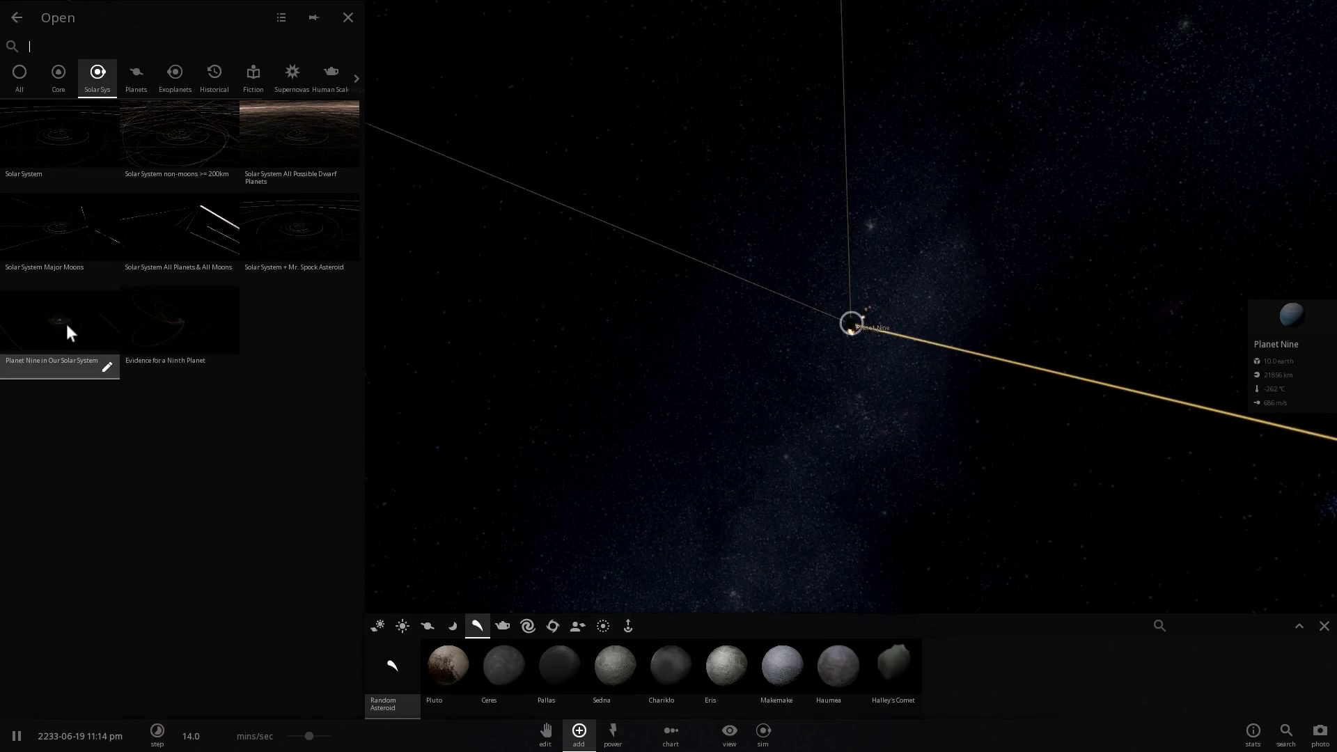
- Open the "Planet Nine in Our Solar System" simulation and focus the view on Planet Nine
left_click(66, 325)
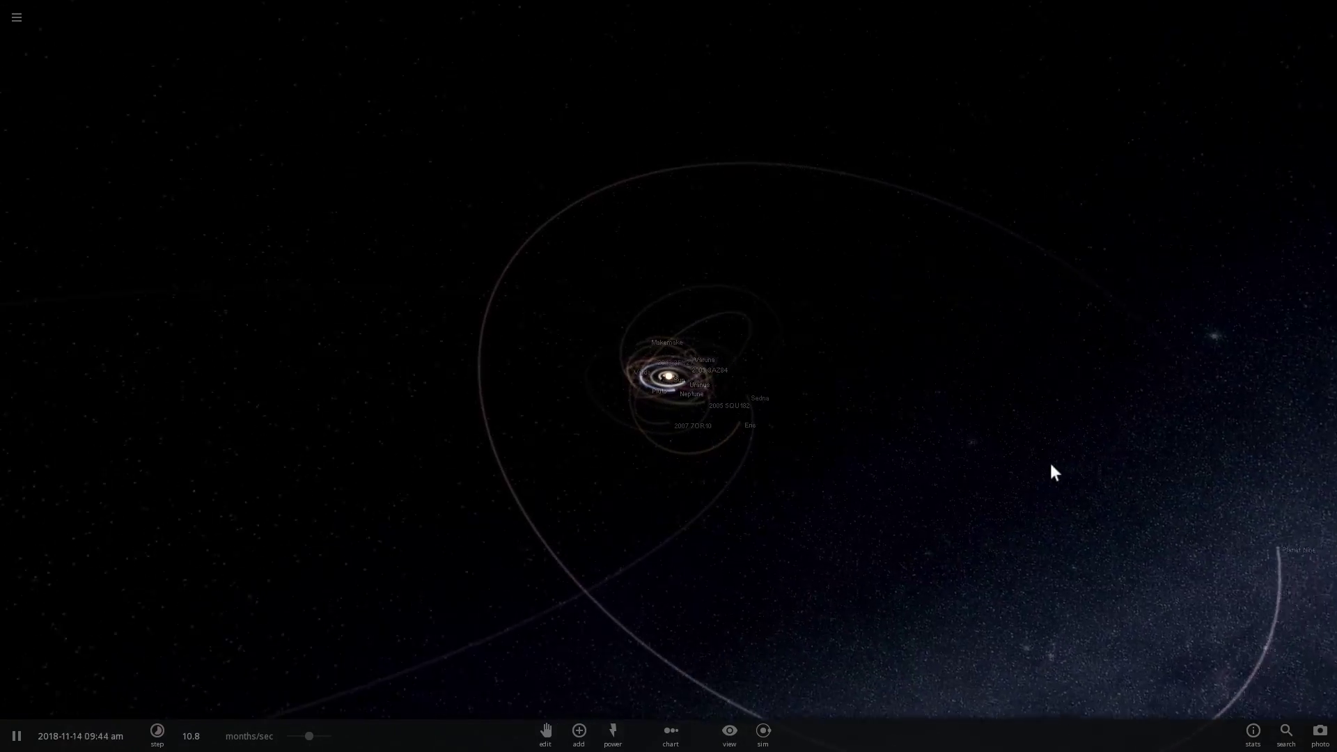
left_click(1300, 566)
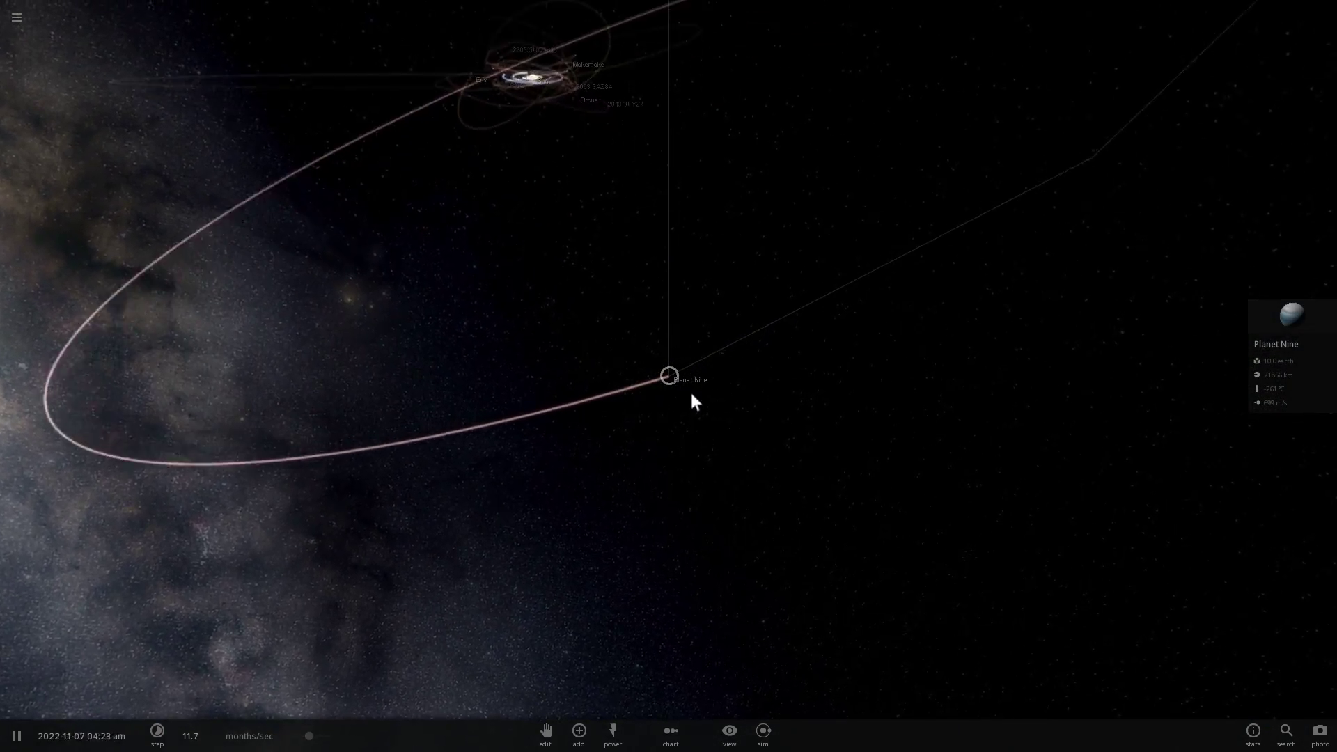
double_click(670, 379)
right_click_drag(642, 386, 638, 341)
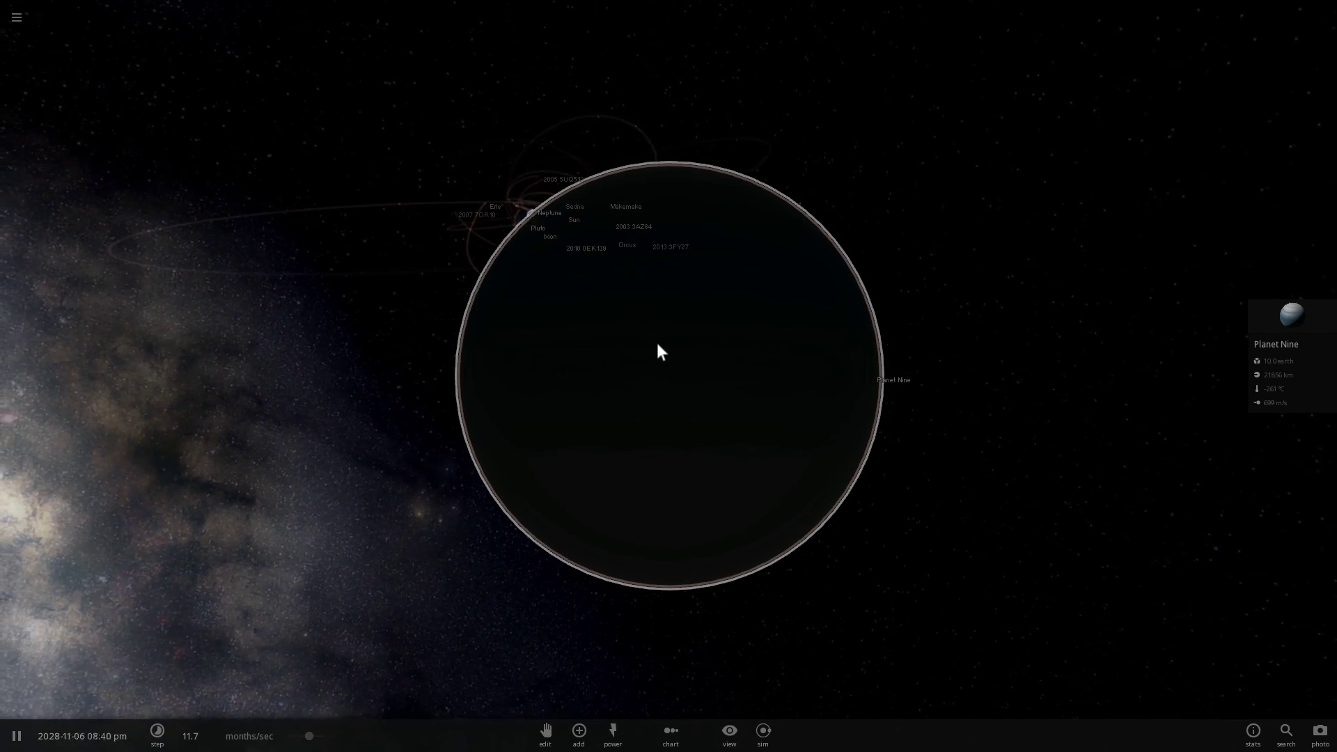
- Open Planet Nine's properties and show its material composition
left_click_drag(650, 352, 757, 357)
scroll(599, 381, "up", 5)
scroll(709, 373, "down", 5)
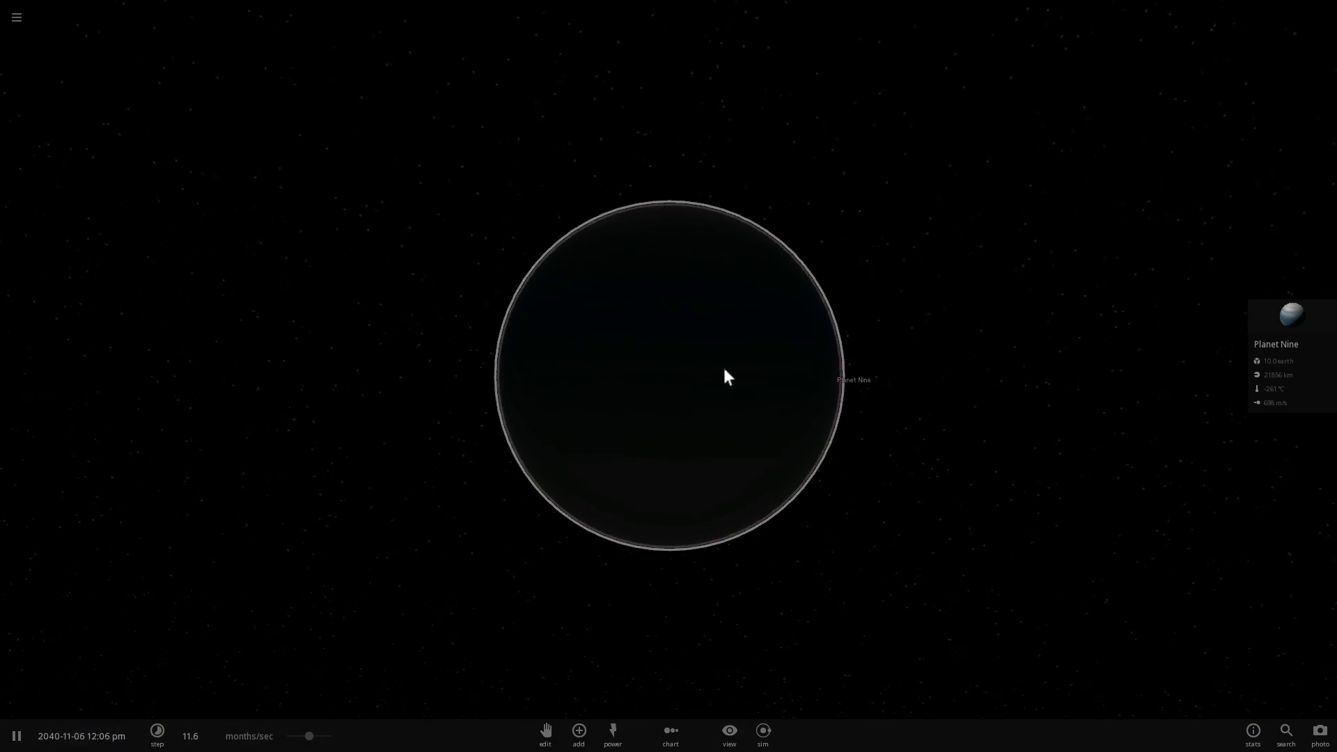
left_click_drag(591, 388, 785, 370)
left_click(1288, 318)
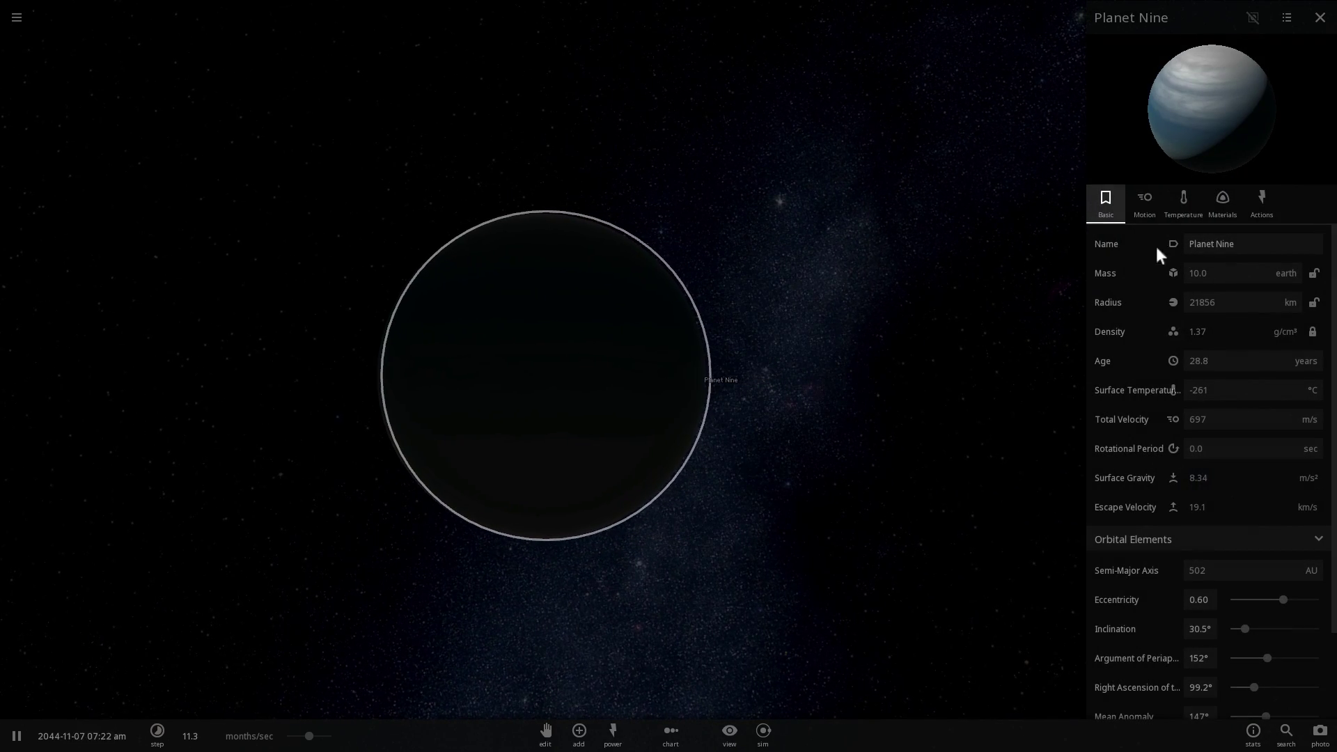
left_click_drag(838, 282, 438, 314)
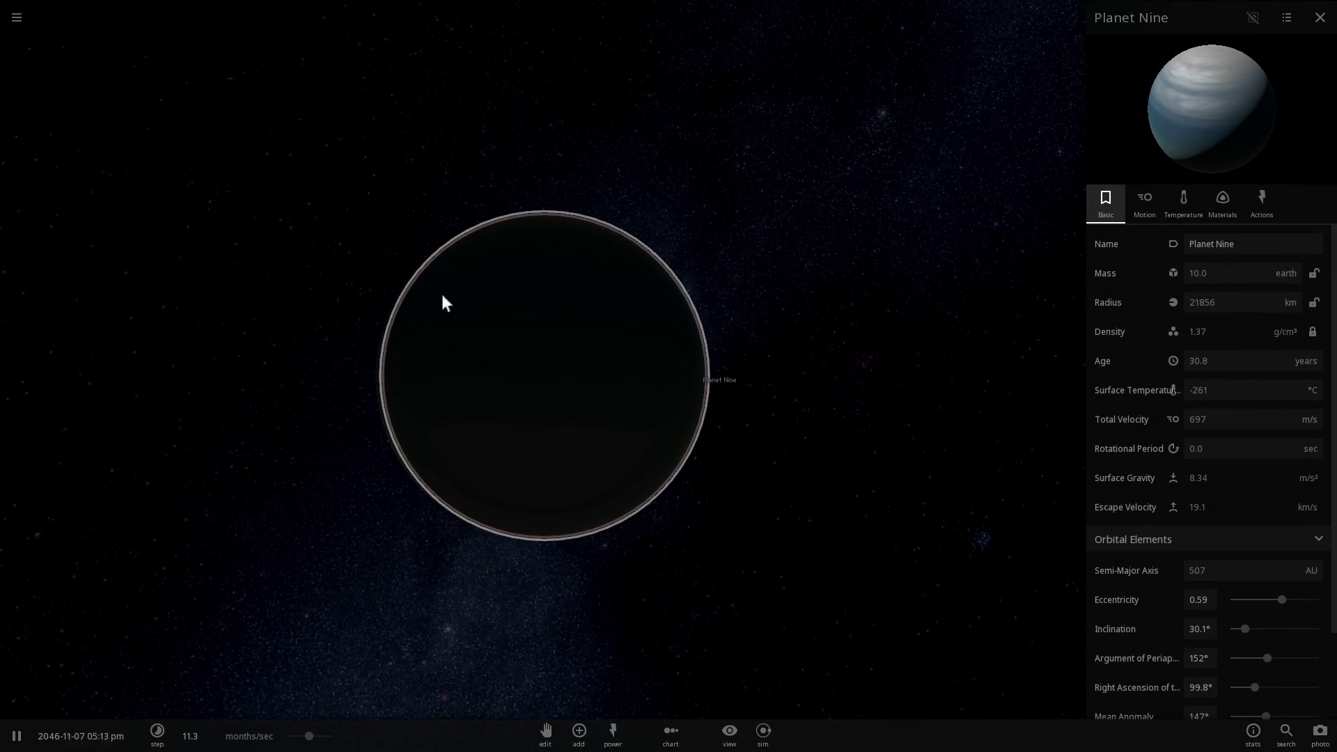
left_click(1231, 205)
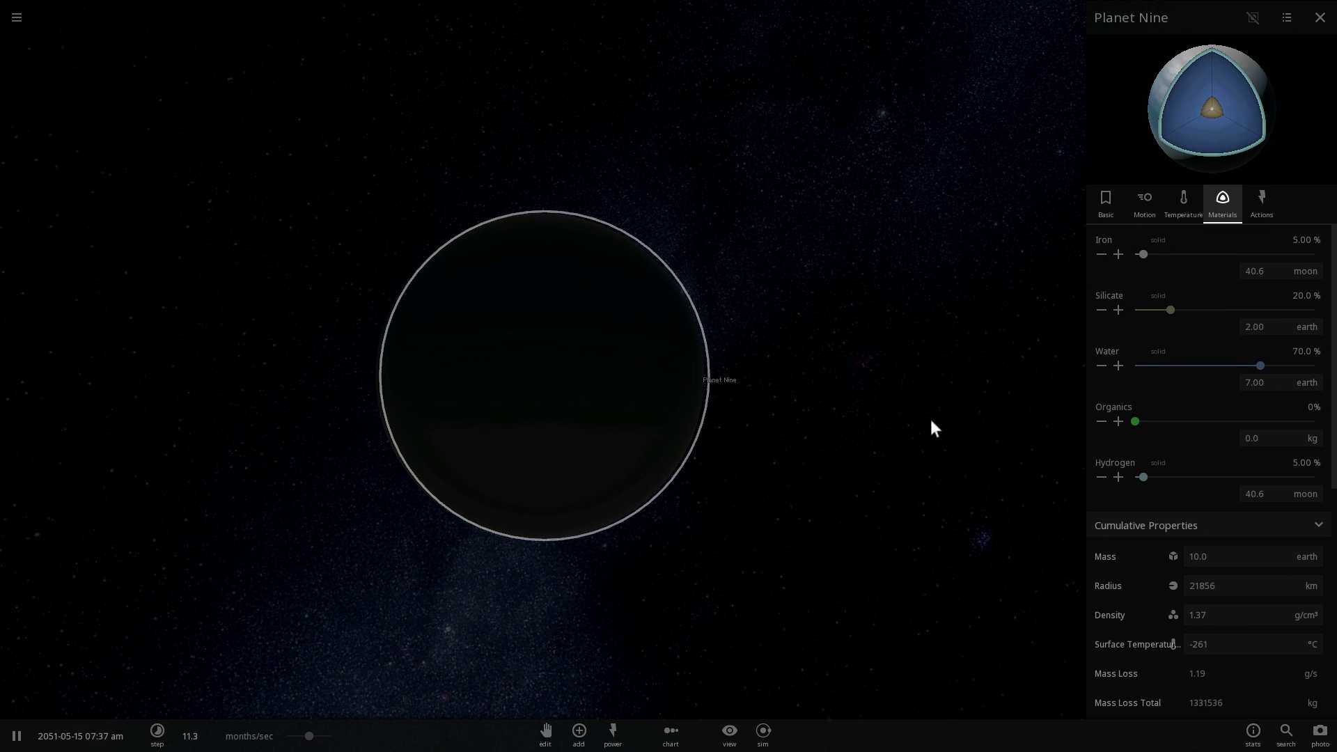
- Examine Planet Nine's surface and its position relative to the distant Solar System from several angles and distances
scroll(857, 416, "up", 2)
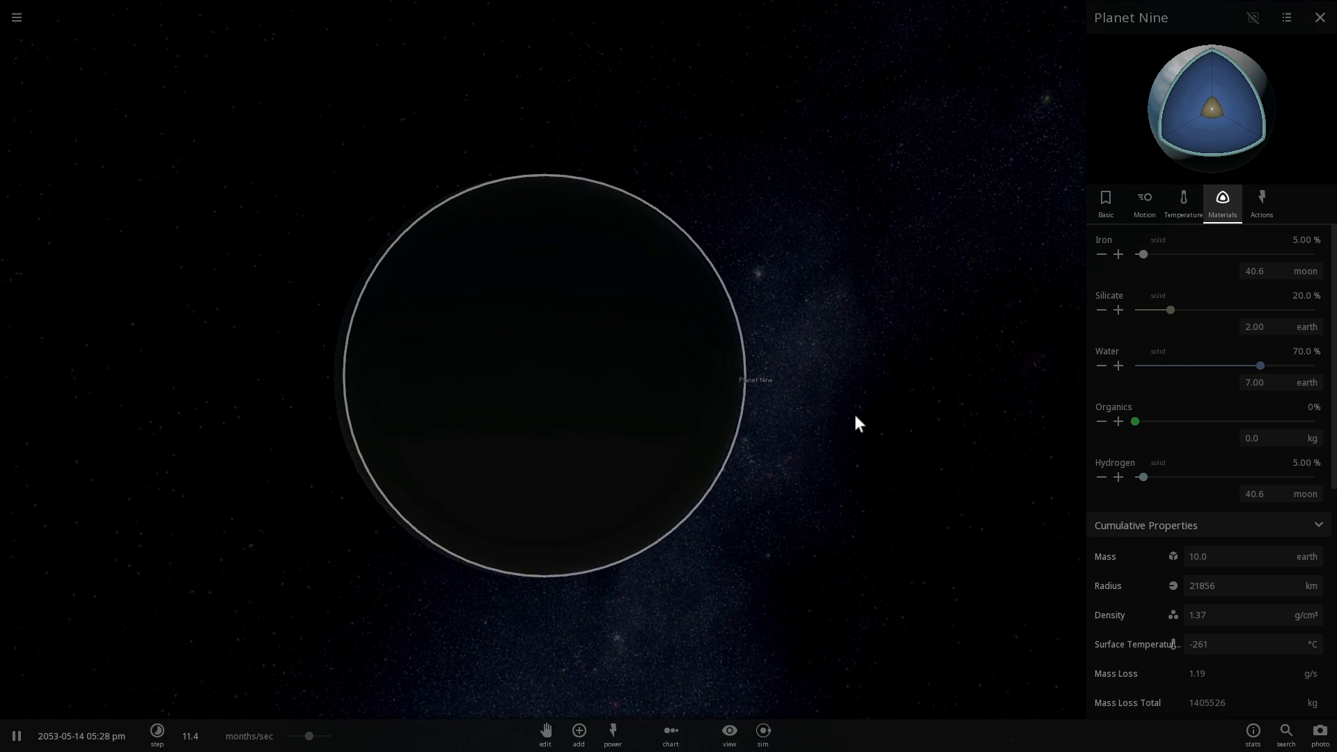
scroll(856, 422, "up", 2)
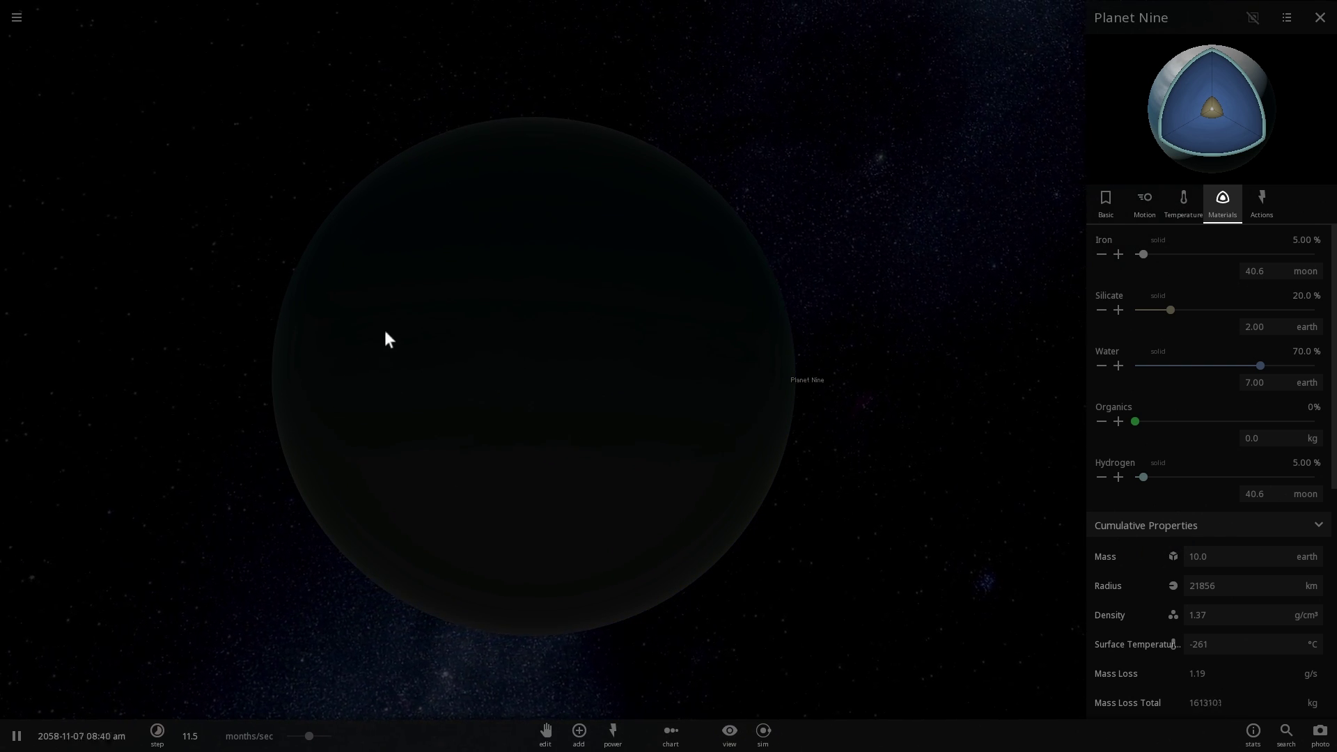
scroll(391, 327, "down", 2)
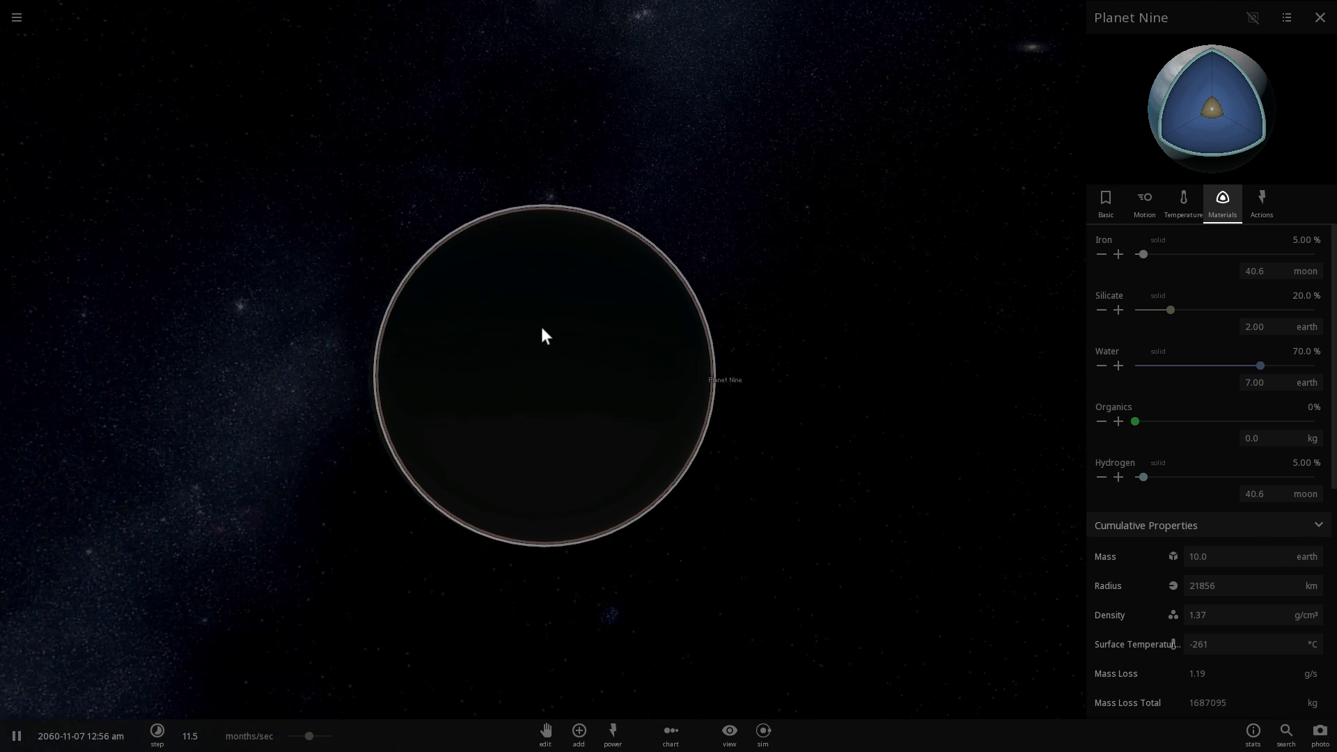
scroll(543, 334, "down", 3)
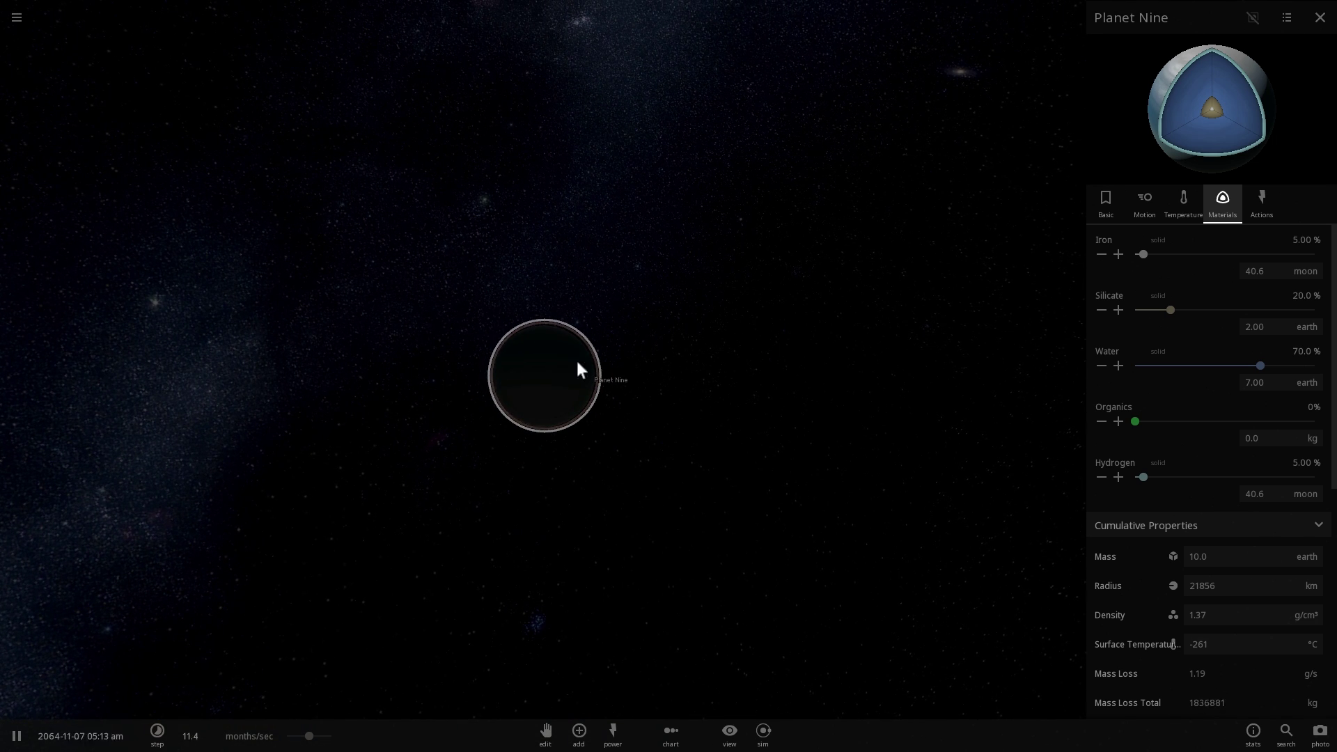
scroll(574, 369, "up", 3)
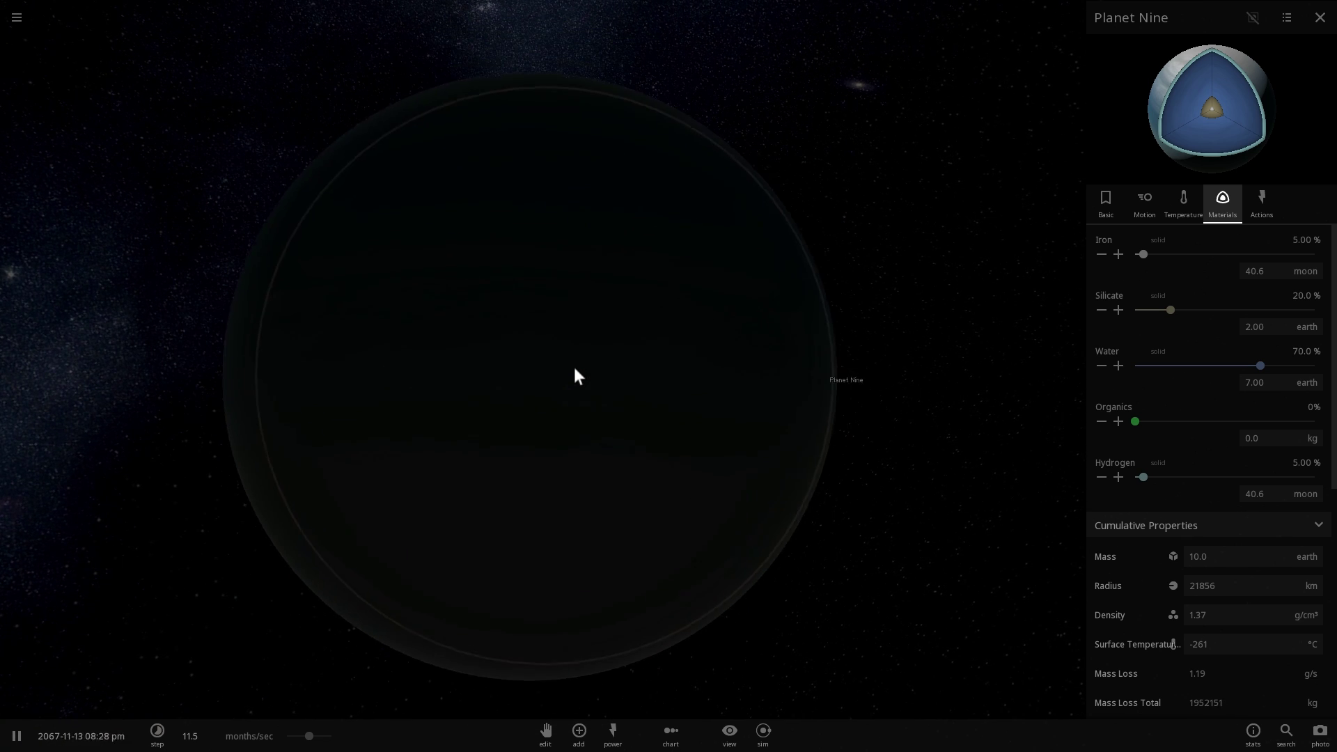
scroll(574, 367, "down", 1)
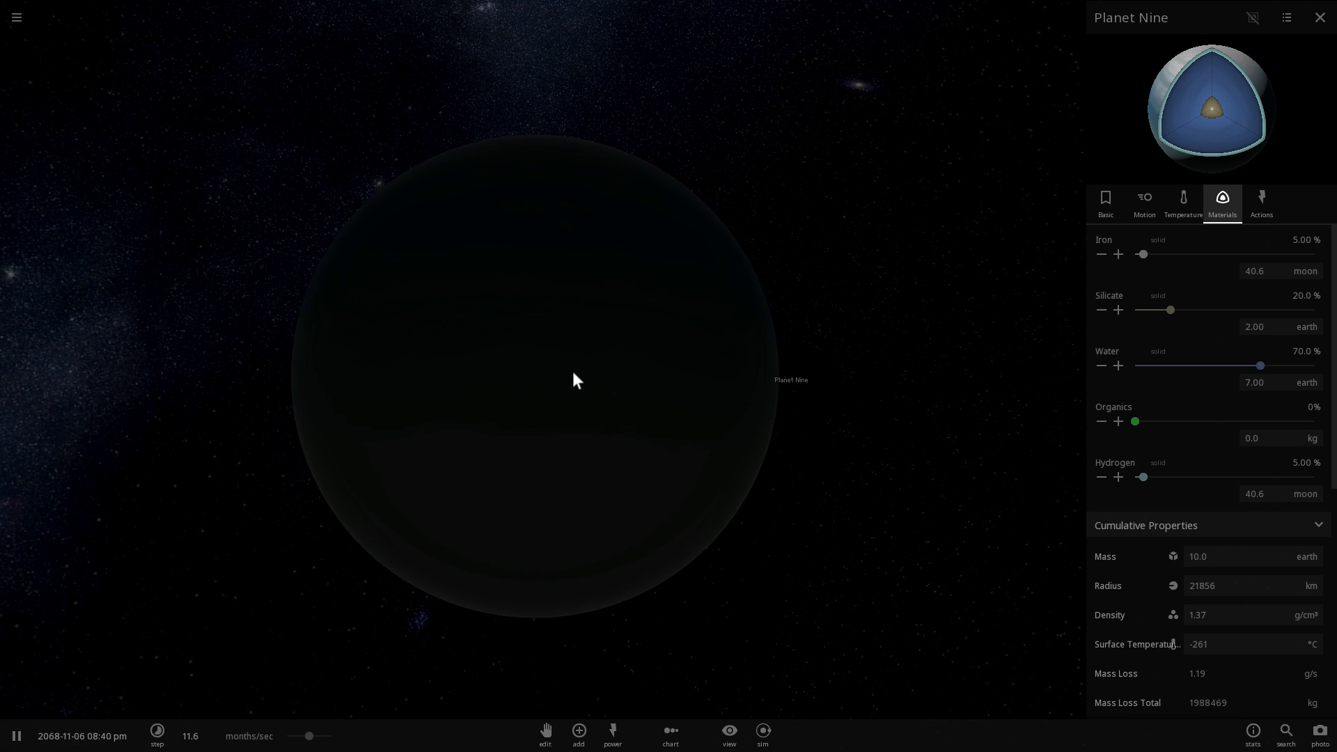
left_click_drag(566, 370, 368, 375)
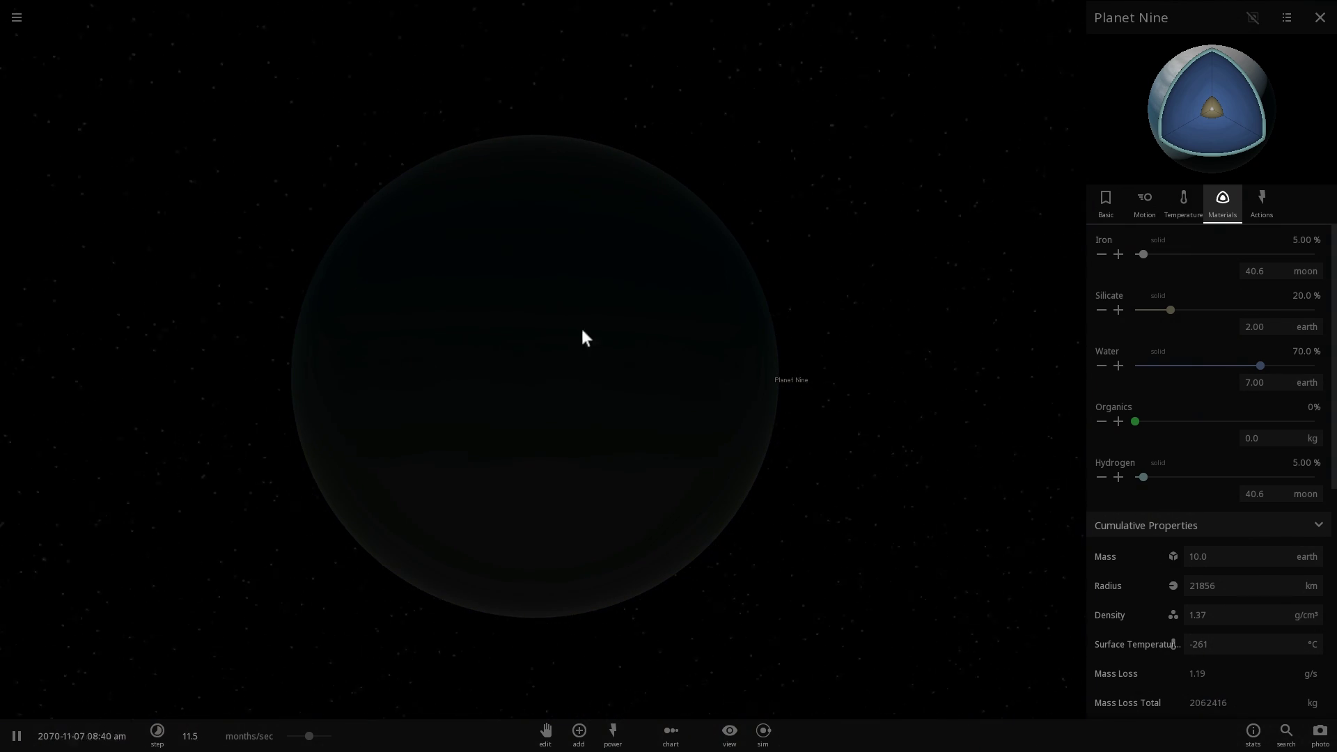
left_click_drag(547, 336, 425, 344)
scroll(440, 333, "down", 3)
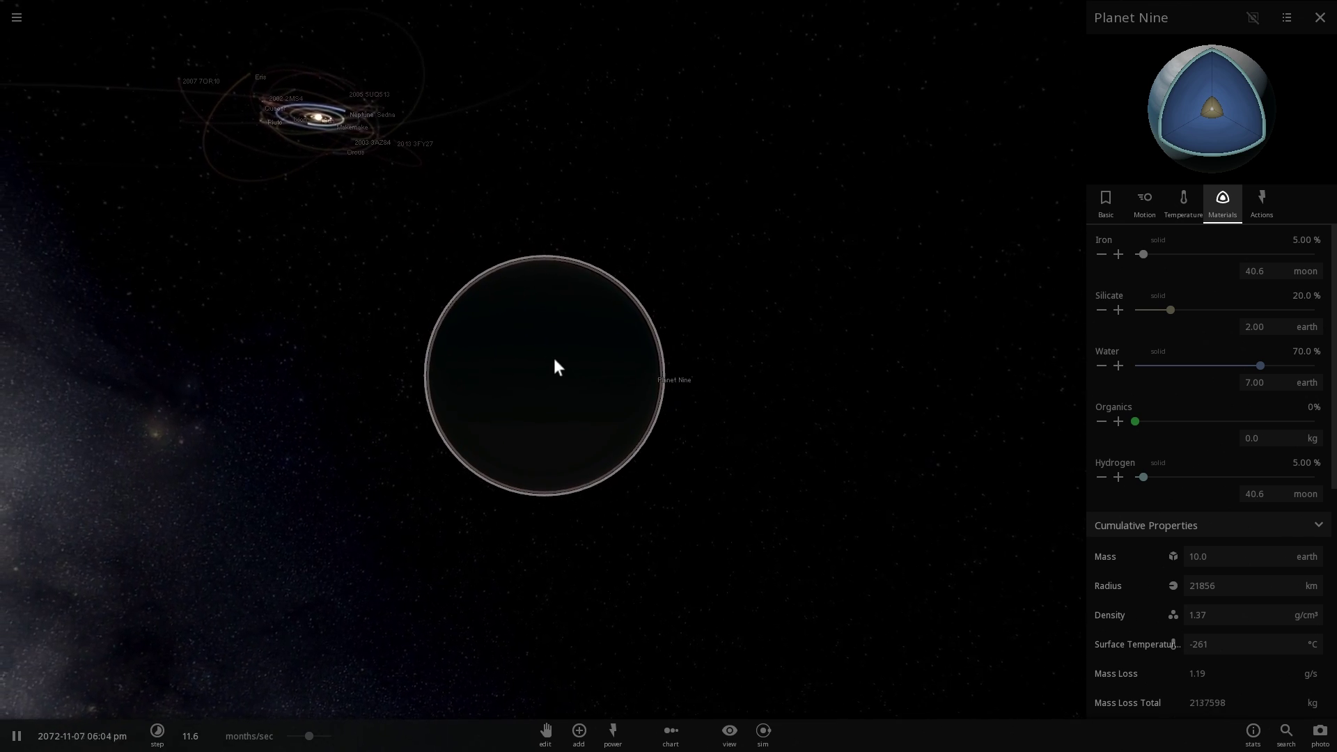
left_click_drag(549, 354, 514, 339)
scroll(576, 328, "up", 3)
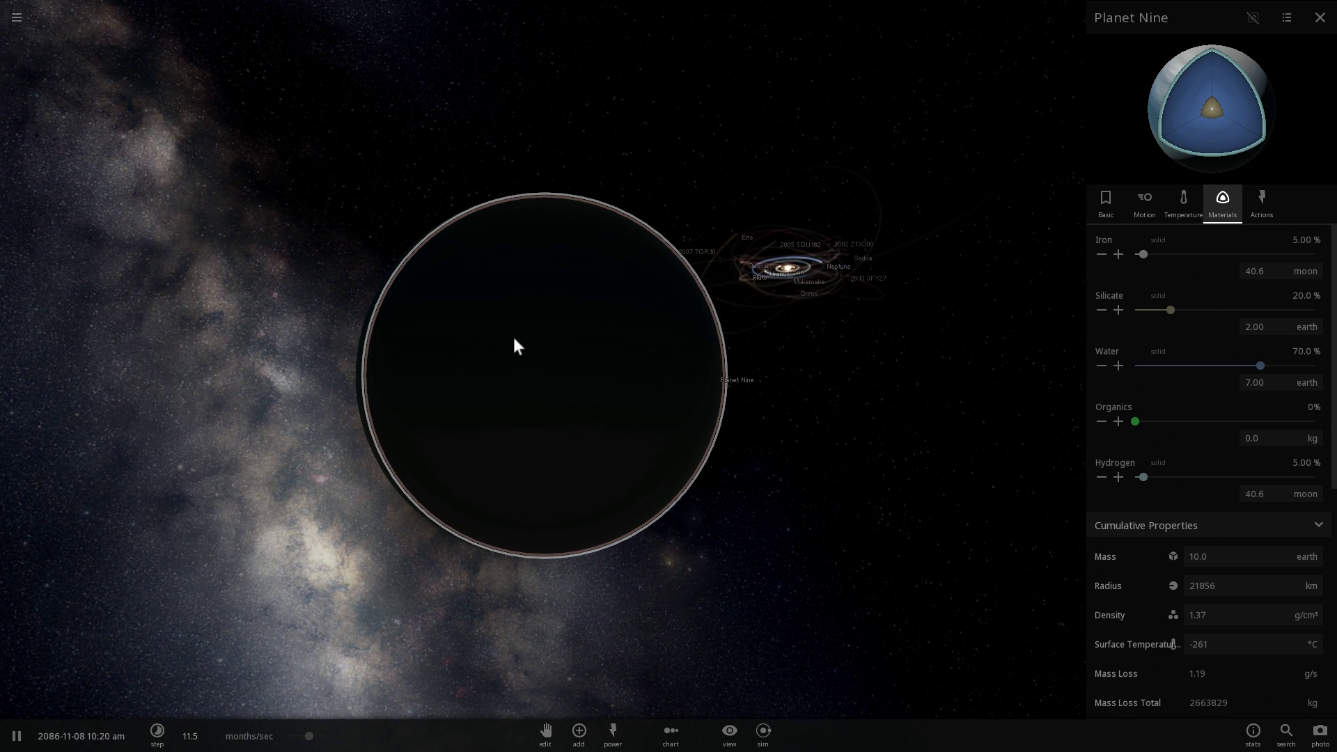
left_click_drag(836, 383, 787, 389)
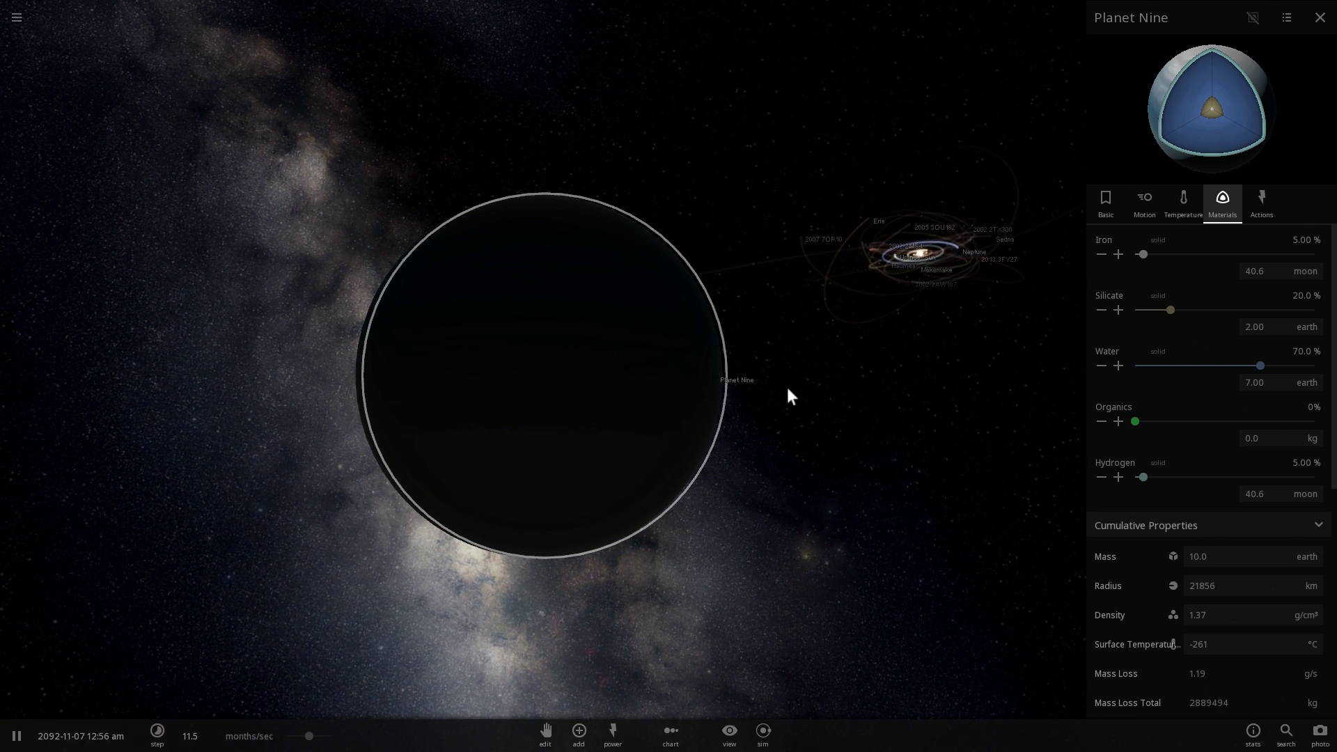
left_click_drag(829, 343, 834, 340)
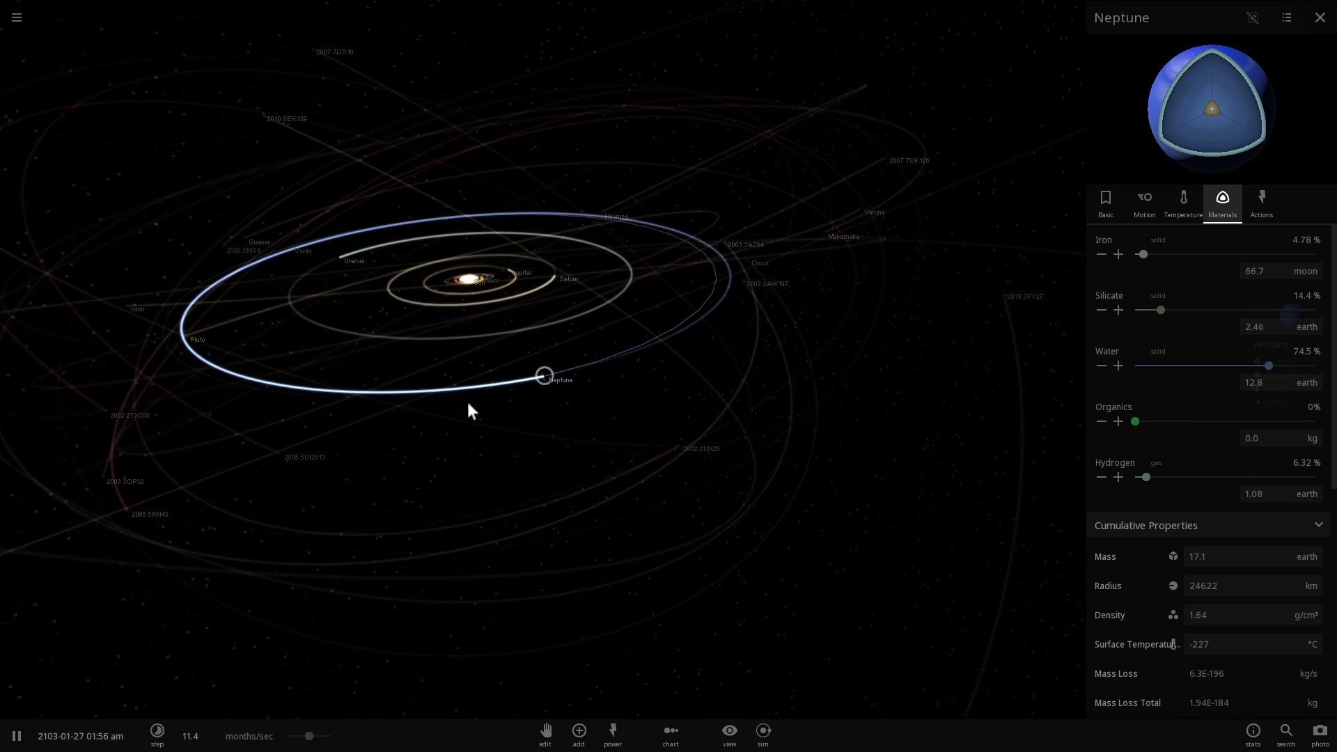
- Compare the material compositions of Uranus and Neptune
left_click(327, 268)
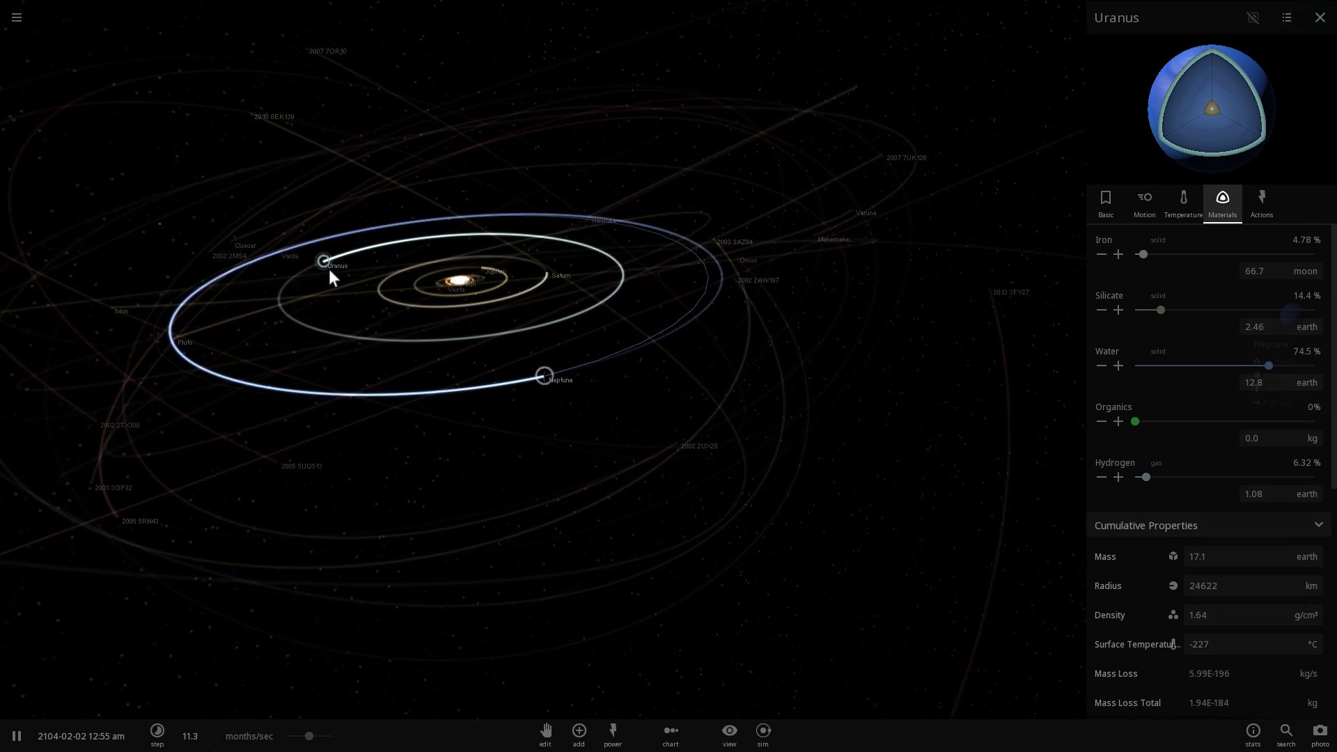
left_click(545, 376)
scroll(544, 416, "down", 6)
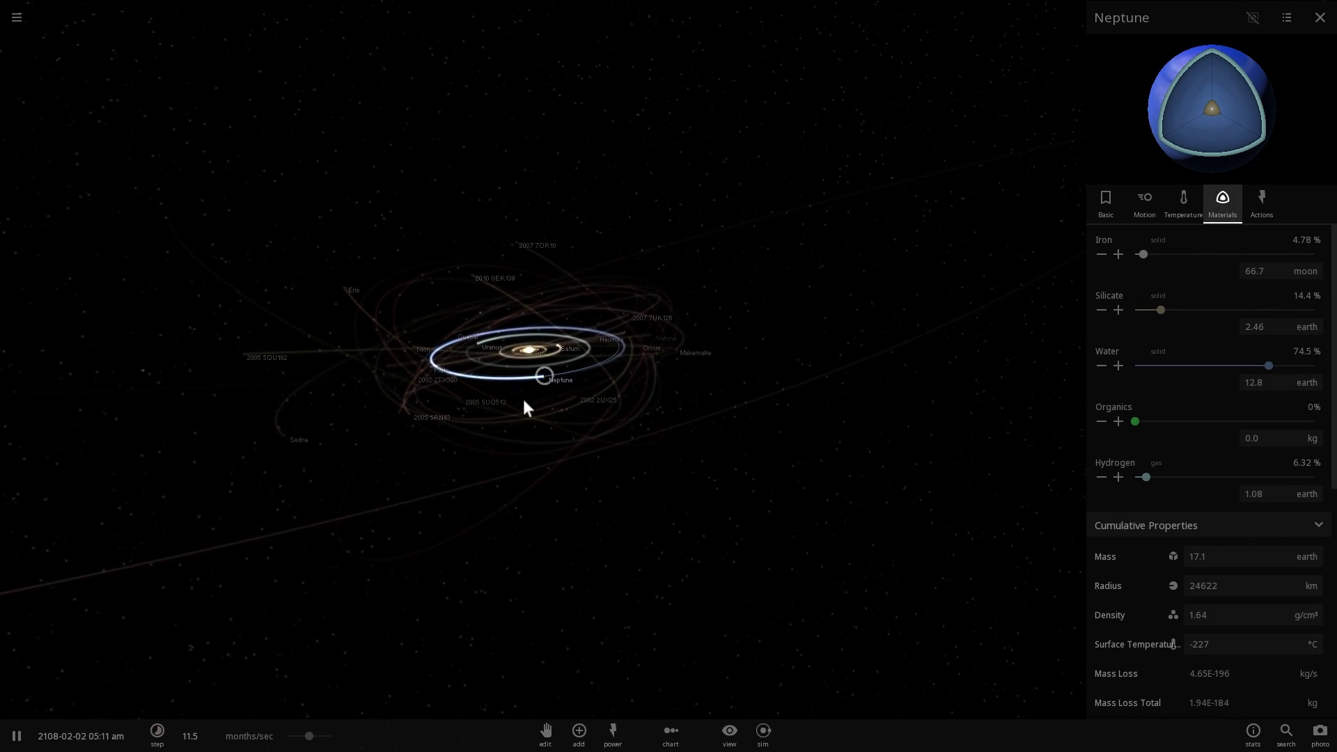
- Reselect Planet Nine in the outer Solar System and bring it close up with its composition shown
right_click_drag(523, 401, 451, 419)
scroll(453, 419, "down", 6)
left_click(266, 402)
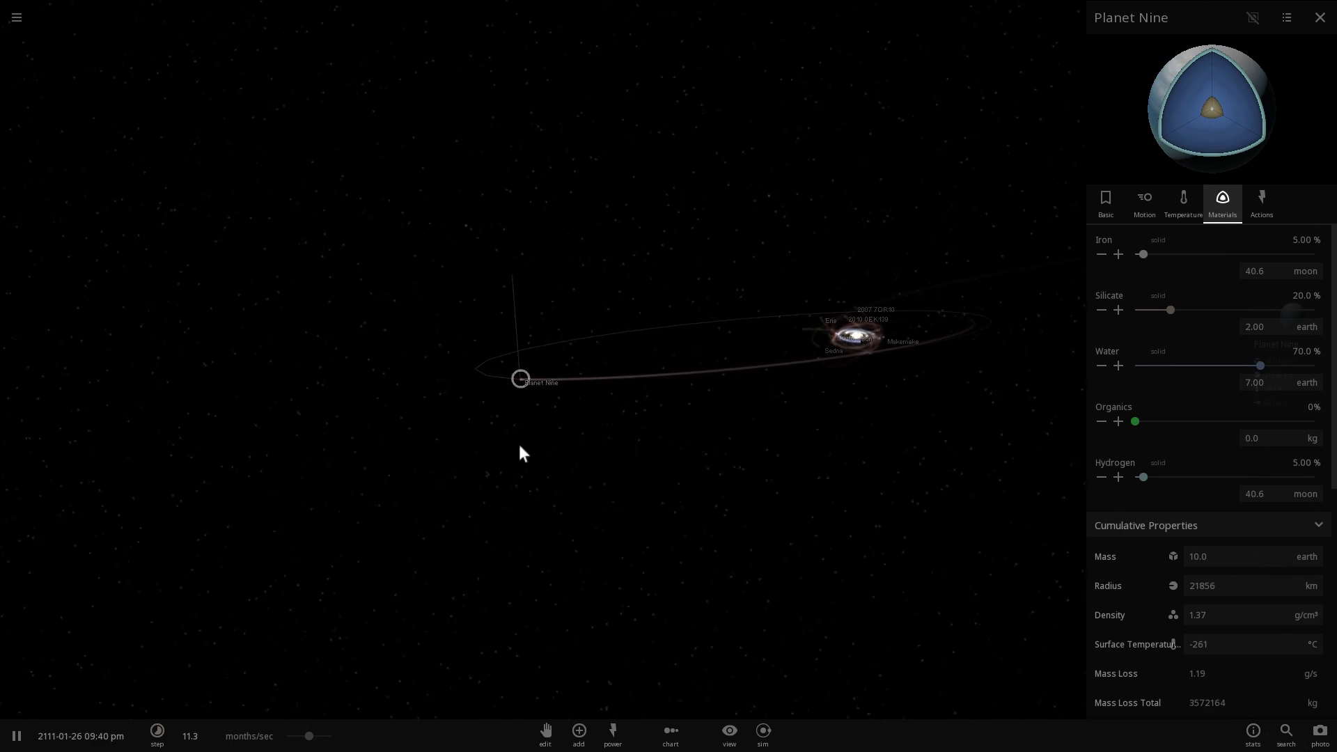
scroll(557, 380, "up", 10)
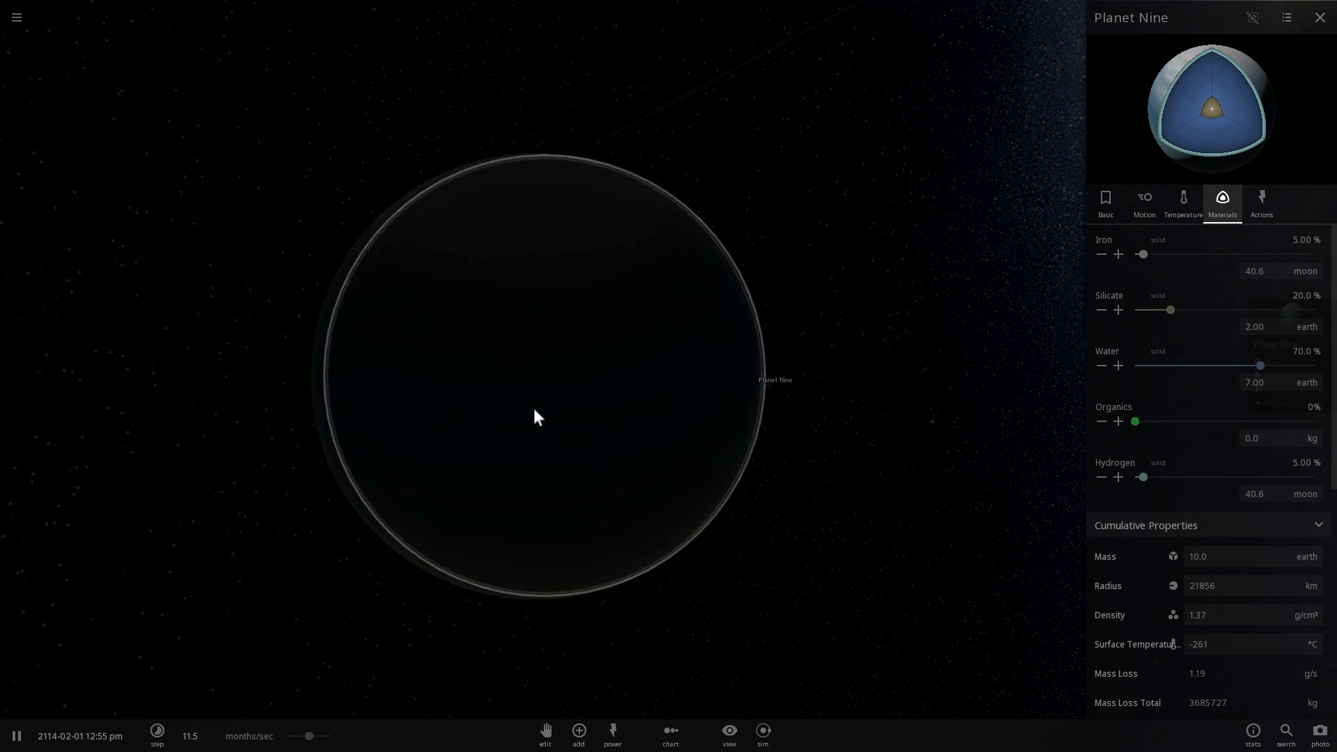
scroll(533, 409, "down", 2)
right_click_drag(533, 409, 809, 271)
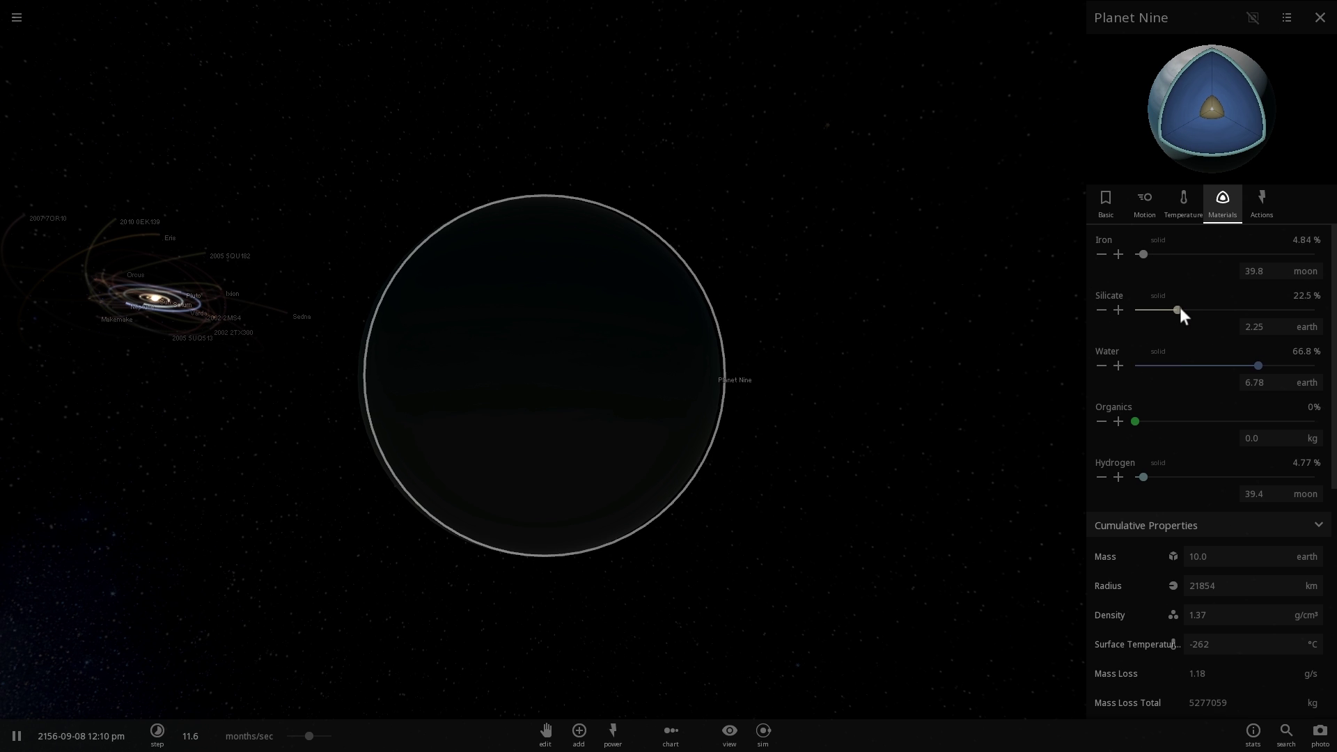
- Adjust Planet Nine's composition, setting silicate to about 33.3%, water to about 53.9% and hydrogen to about 24.4%
left_click_drag(1178, 309, 1195, 307)
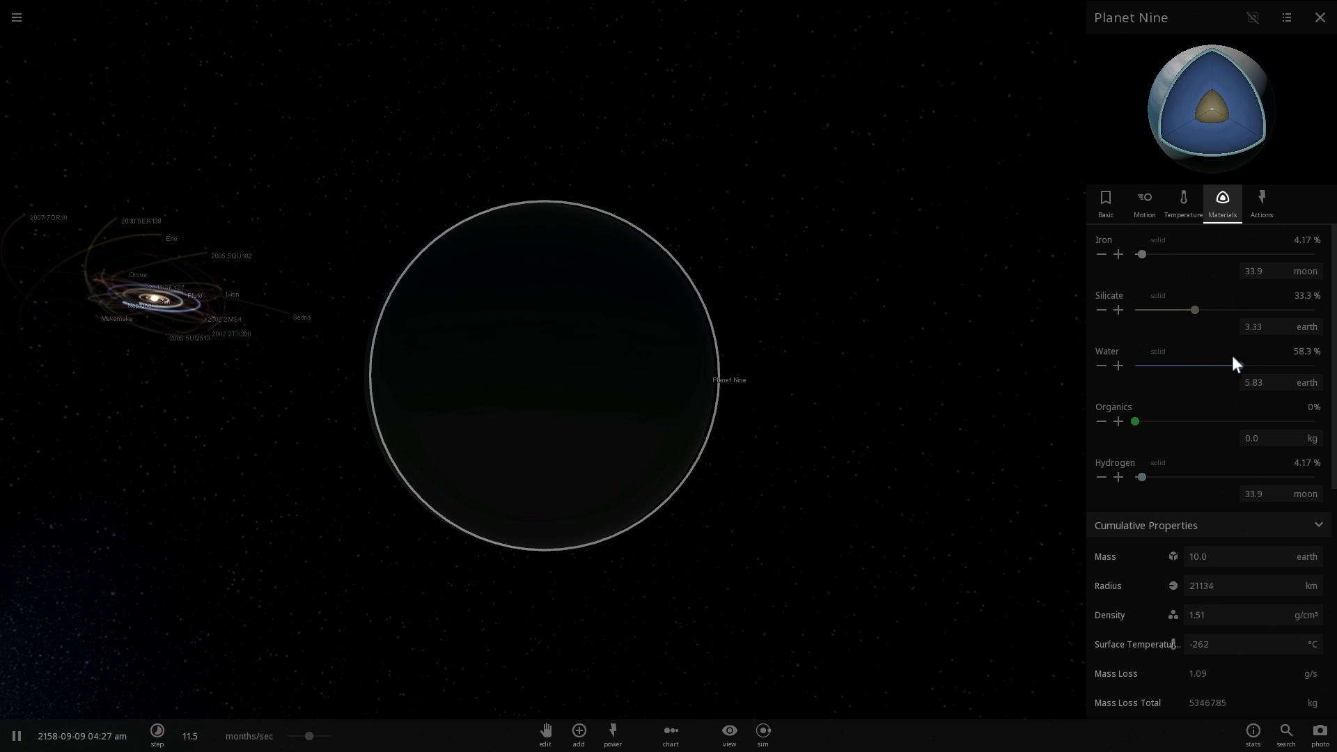
left_click_drag(1235, 365, 1231, 365)
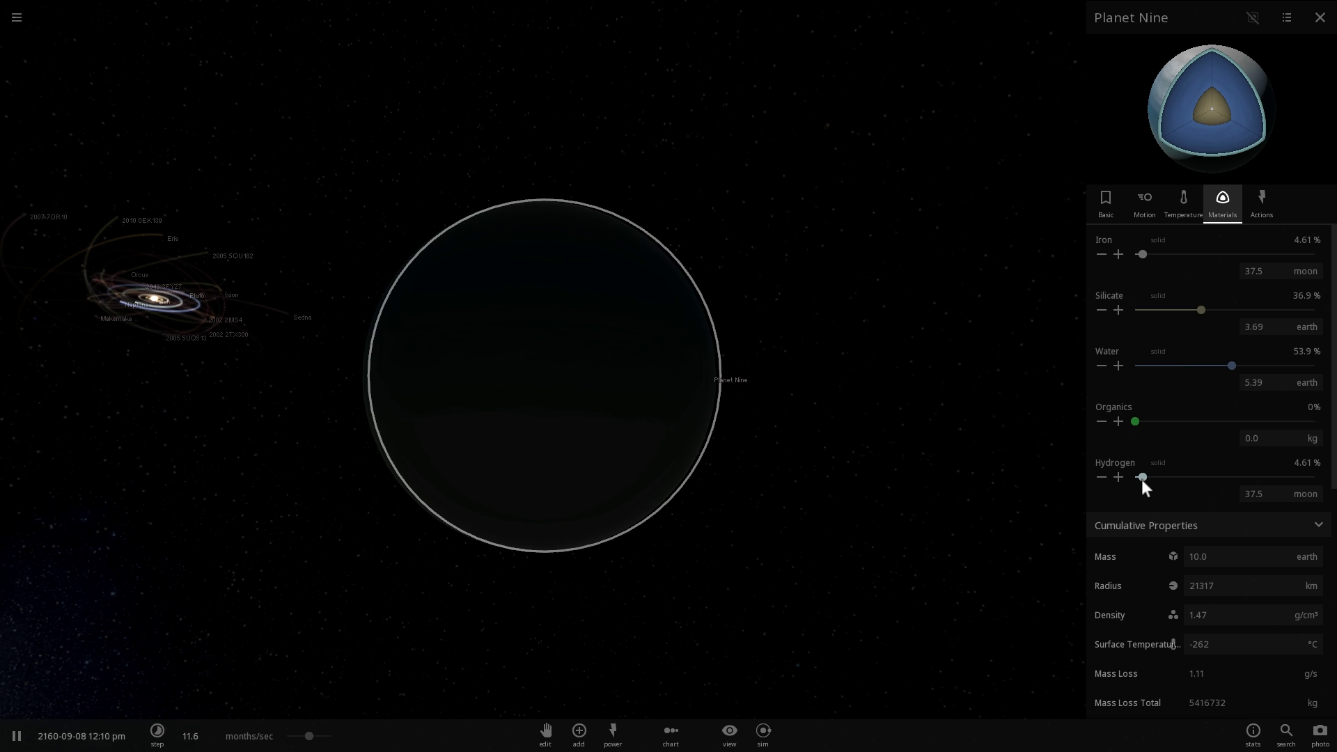
left_click_drag(1143, 479, 1179, 477)
- Inspect the altered Planet Nine and review its basic properties, including mass, radius and density
left_click_drag(829, 398, 758, 351)
scroll(775, 378, "up", 3)
scroll(727, 375, "down", 2)
scroll(727, 375, "down", 3)
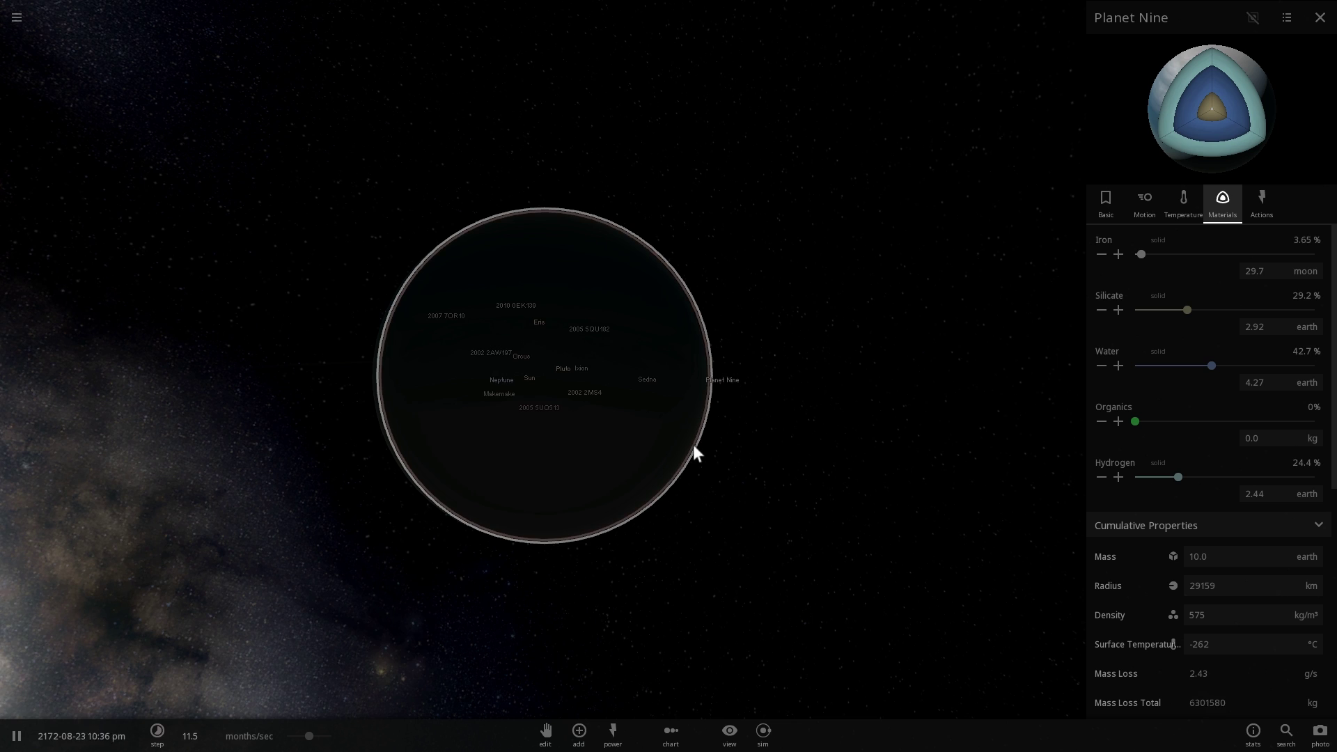
left_click(1101, 202)
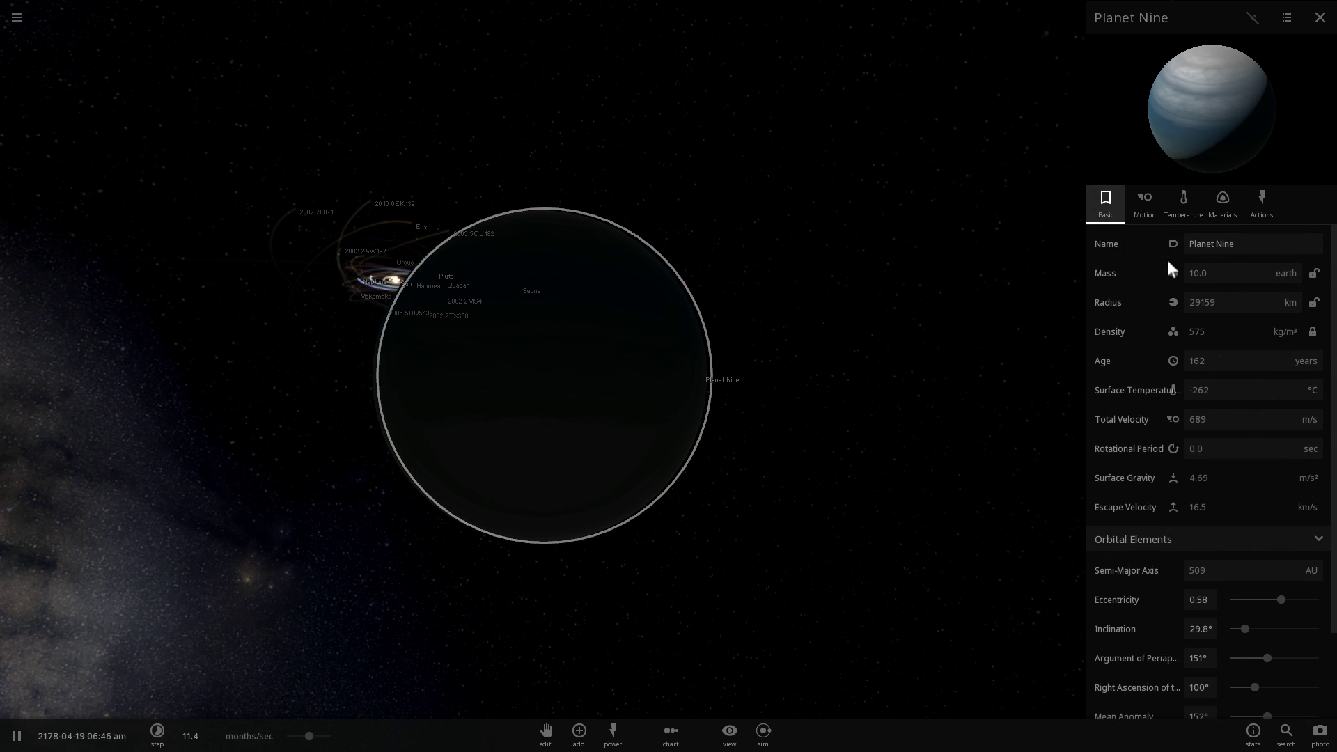
left_click(1223, 204)
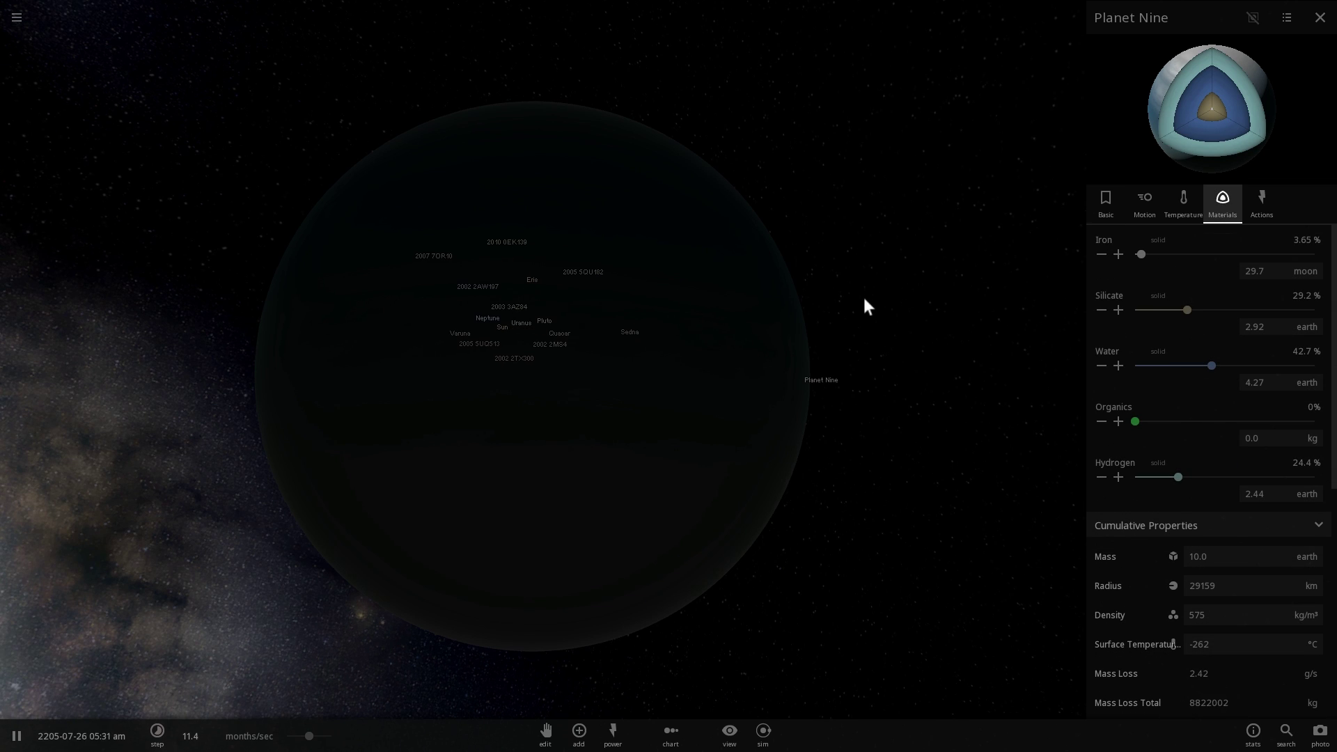
- Set Planet Nine's hydrogen content to 1.4 Earth masses
left_click_drag(864, 298, 867, 306)
scroll(868, 307, "down", 3)
left_click_drag(679, 323, 688, 343)
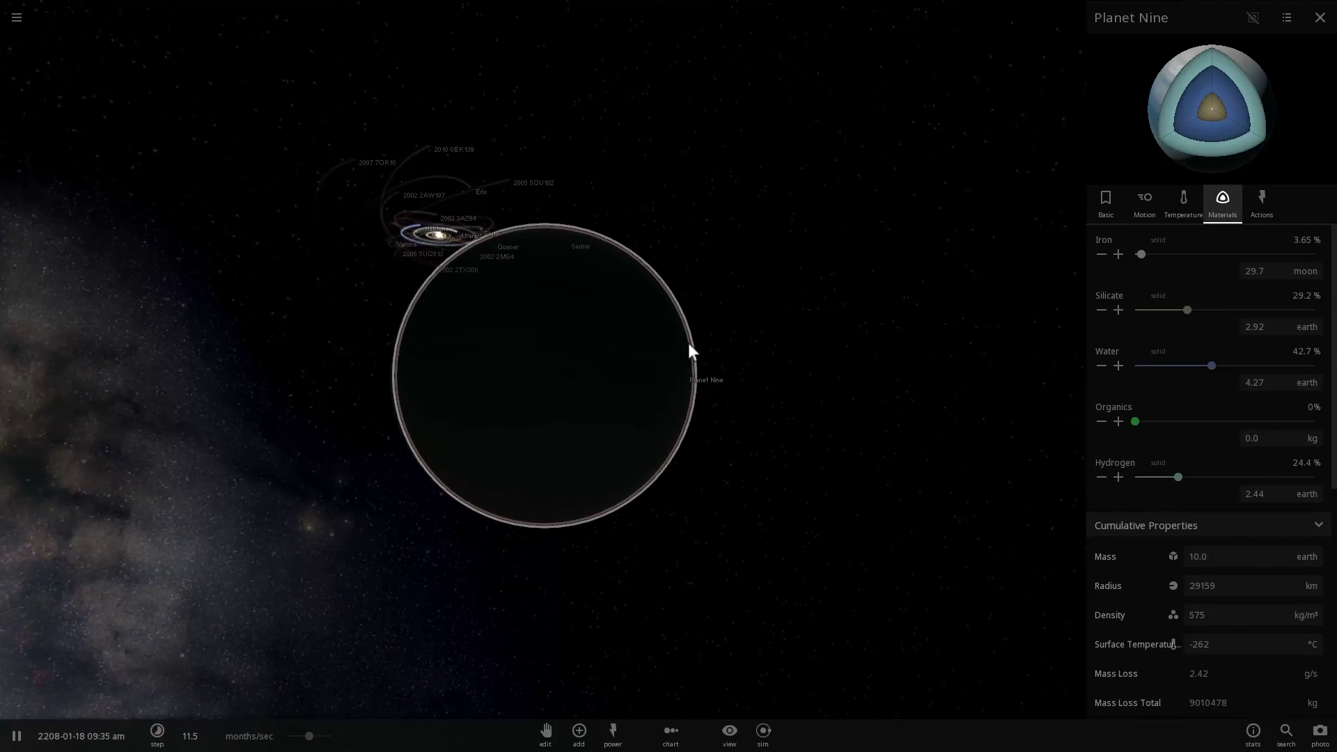
scroll(683, 326, "up", 5)
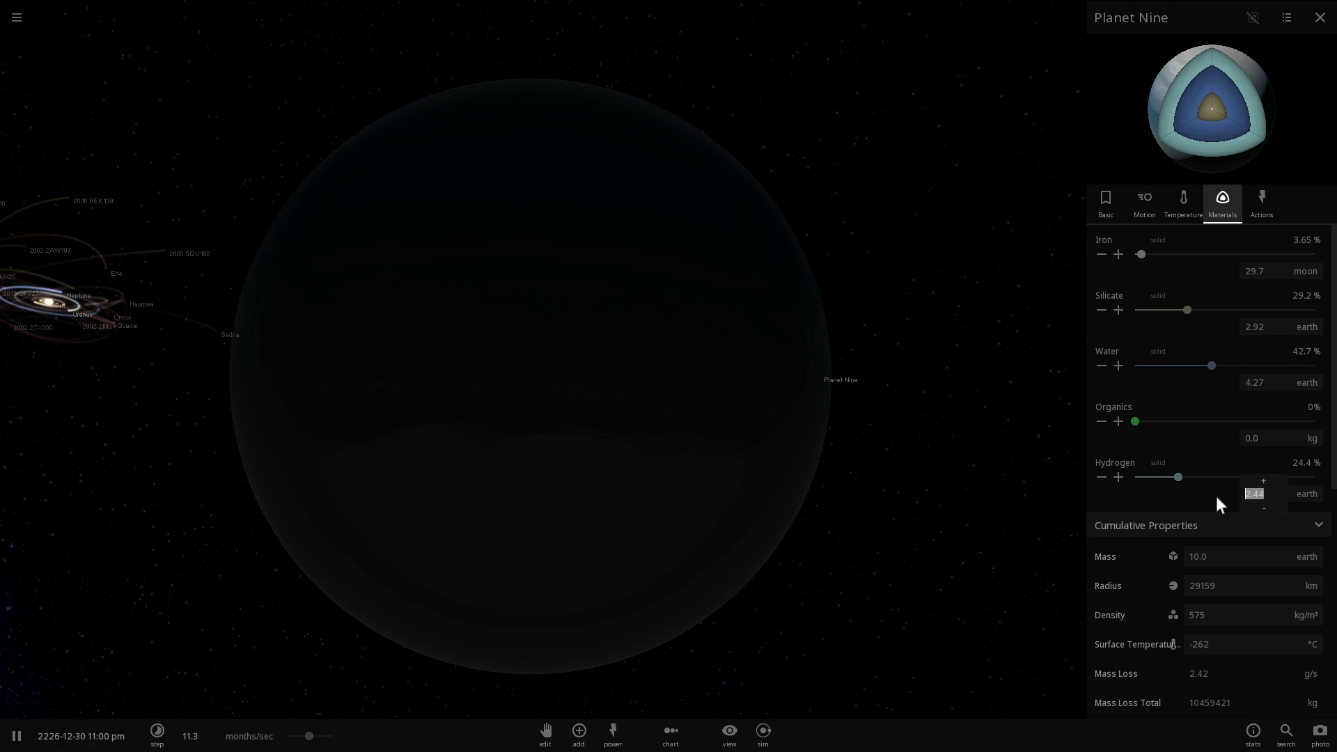
type("1.4")
key("Return")
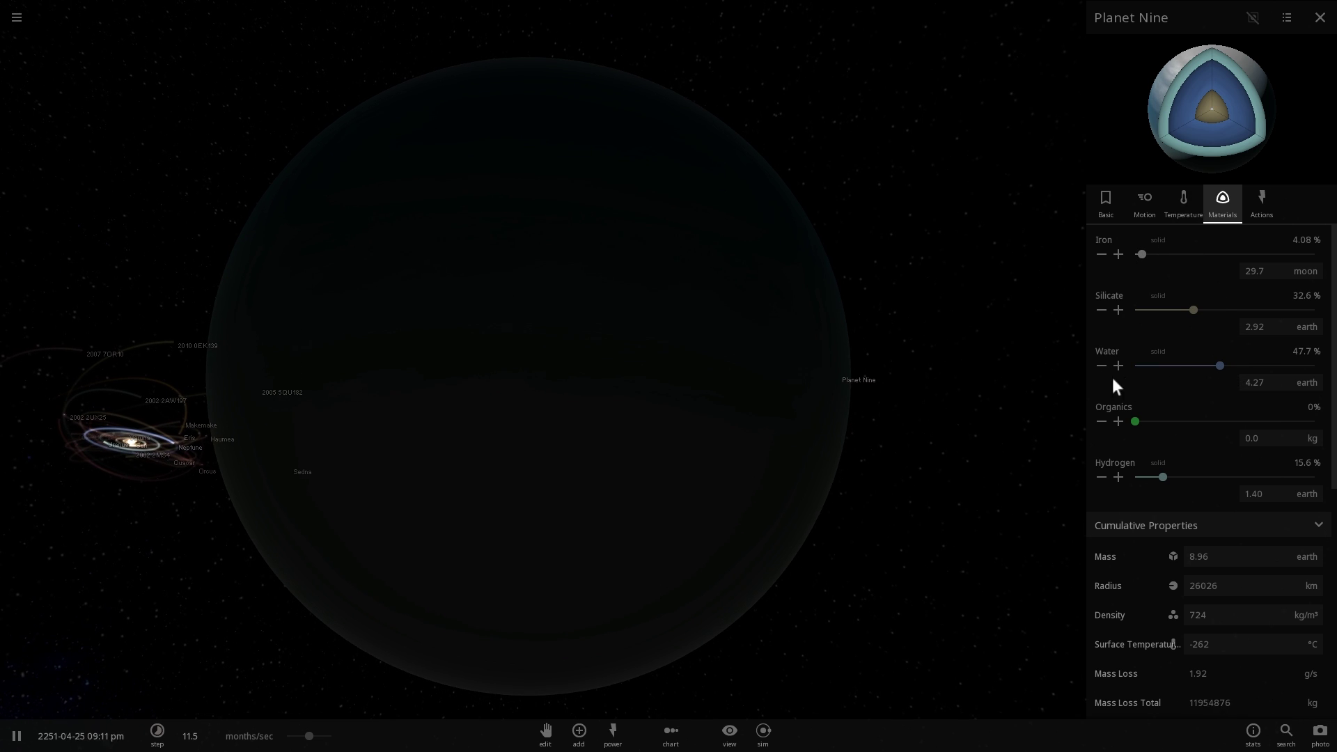
- Set Planet Nine's water content to 4.3 Earth masses
left_click(1243, 385)
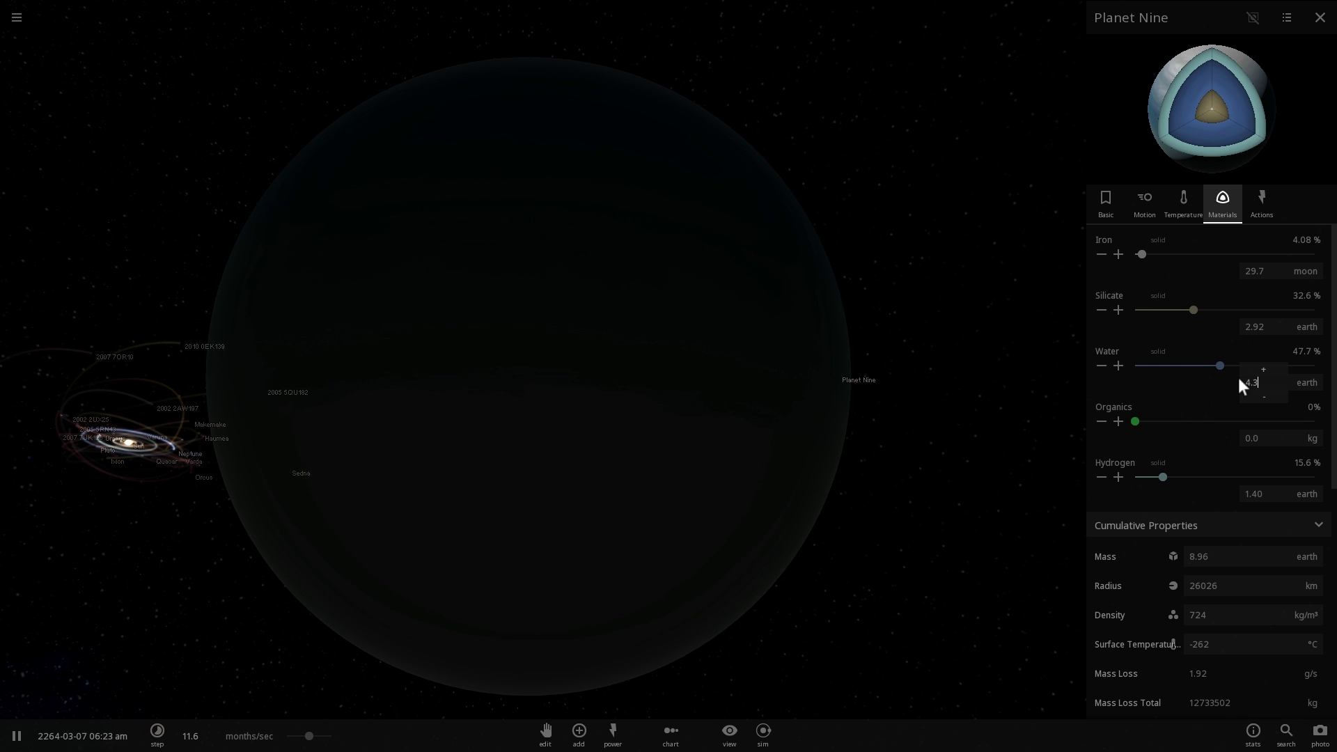
key("Return")
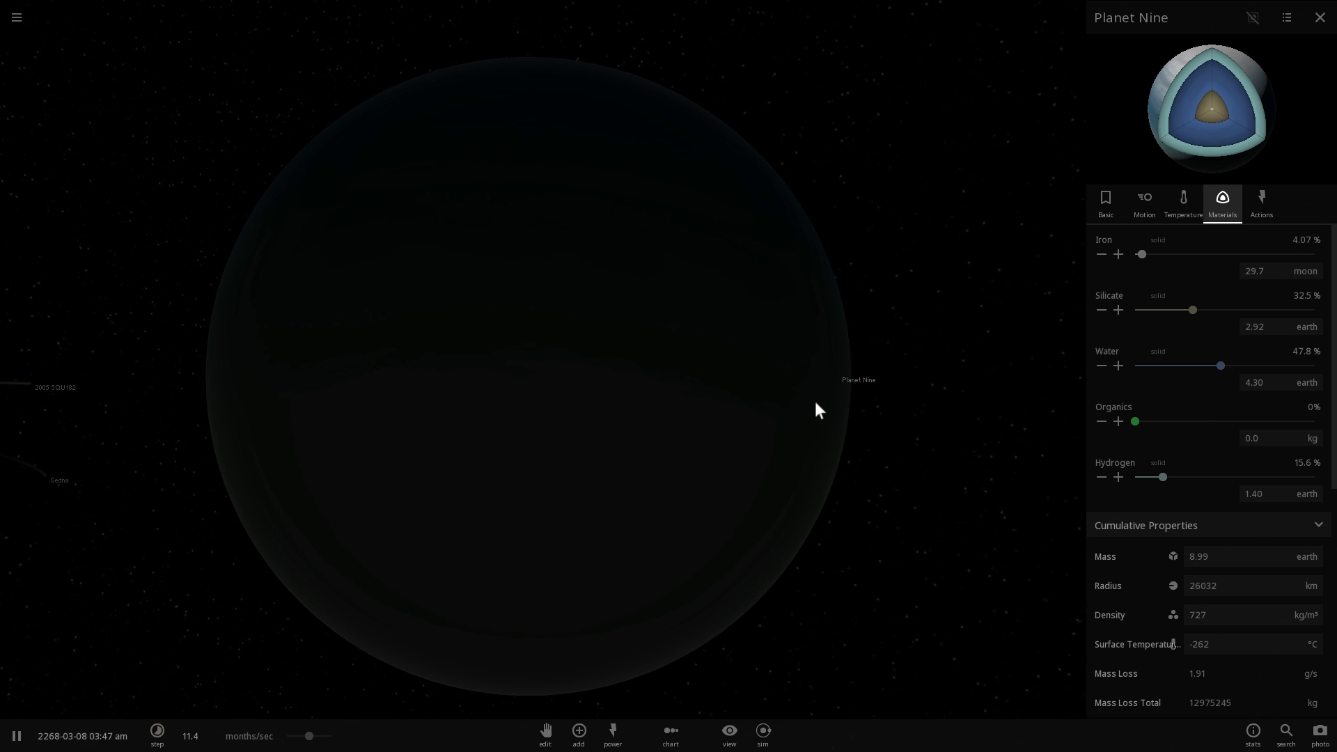
- Examine Planet Nine from different distances and angles against the Milky Way and the distant Solar System
scroll(867, 386, "down", 3)
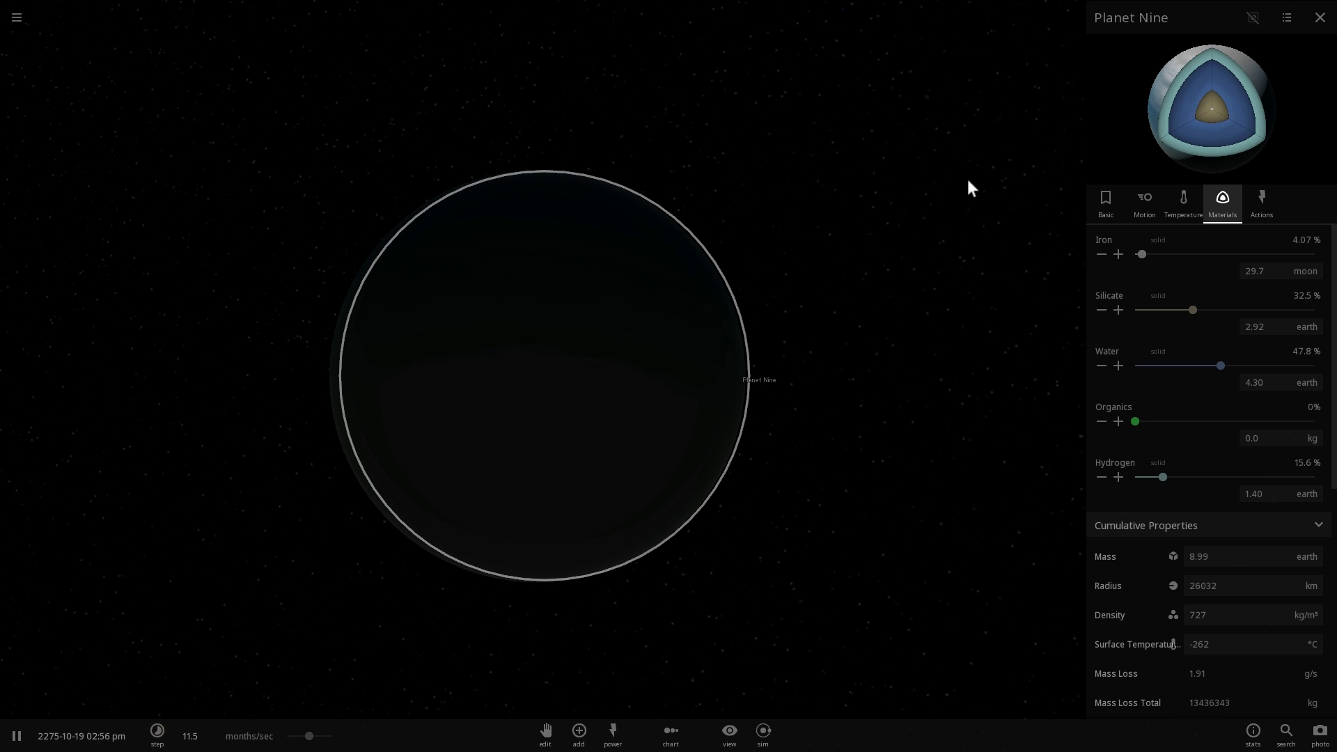
scroll(937, 202, "up", 4)
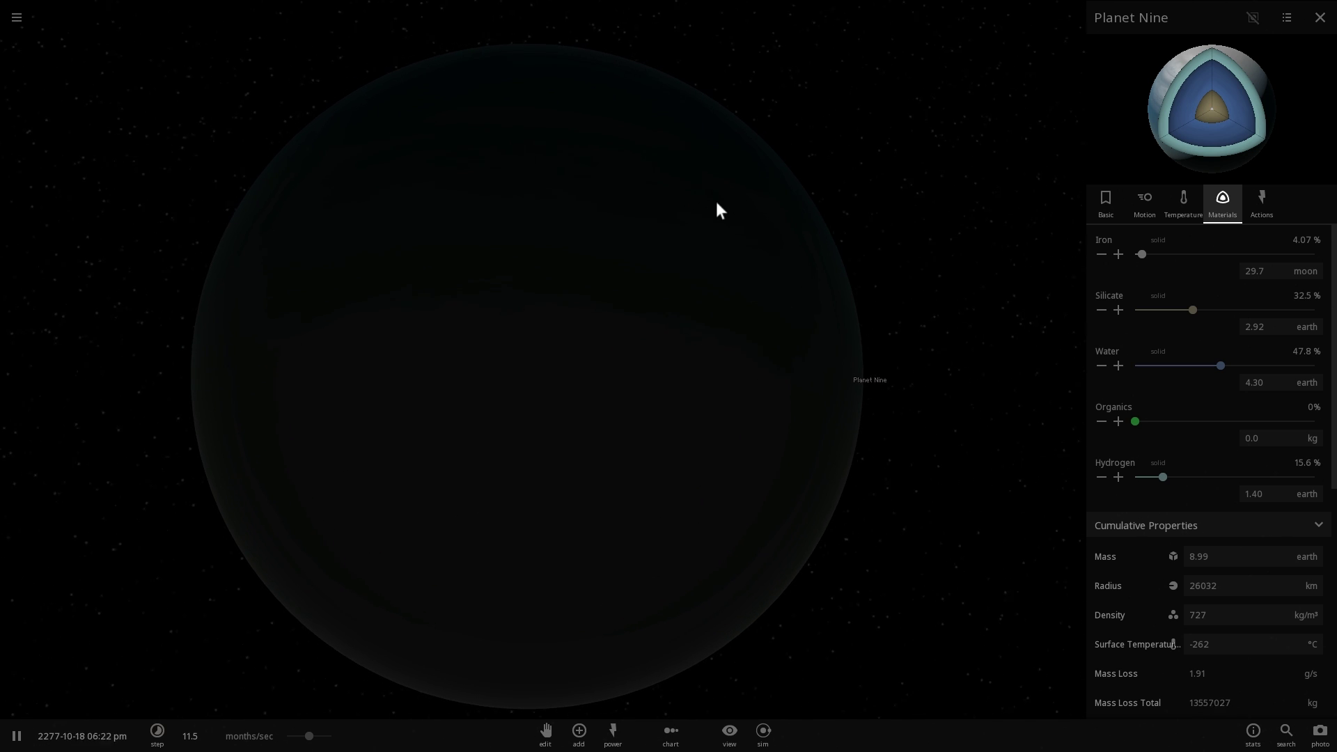
scroll(750, 181, "down", 3)
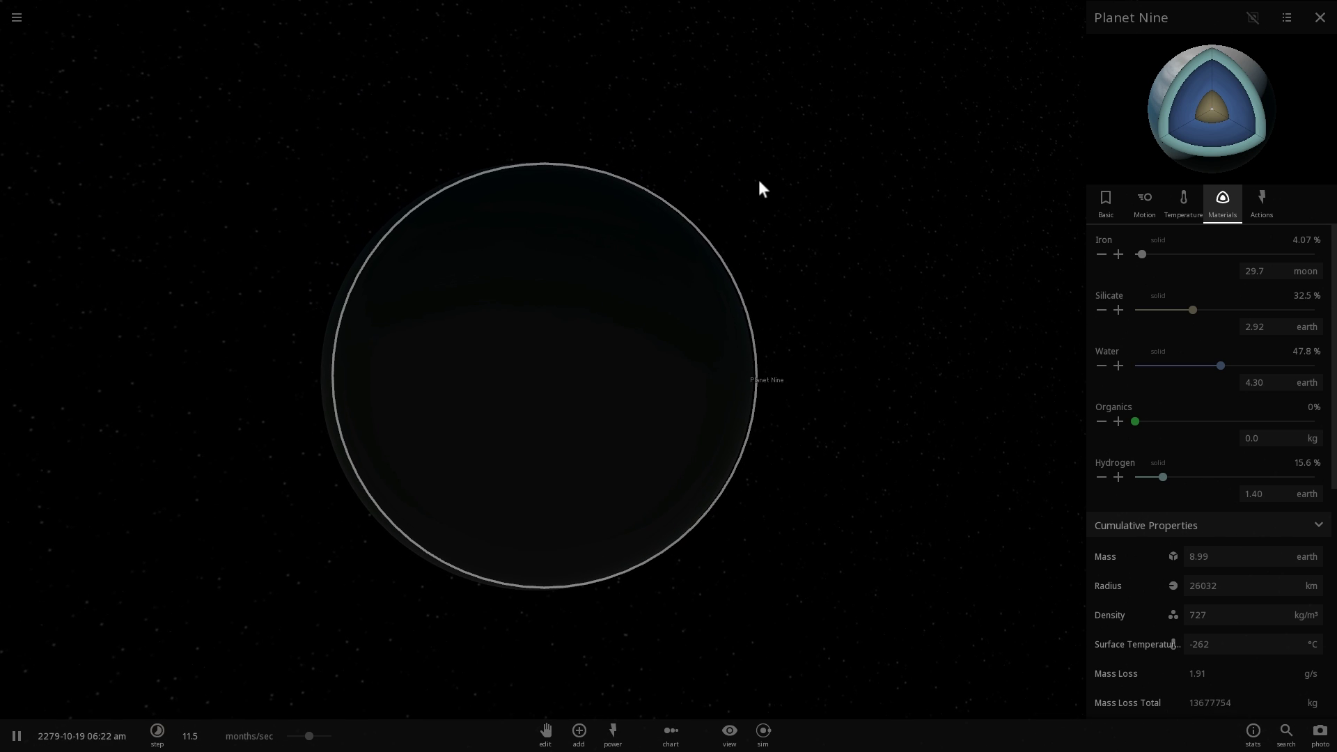
left_click_drag(752, 183, 692, 228)
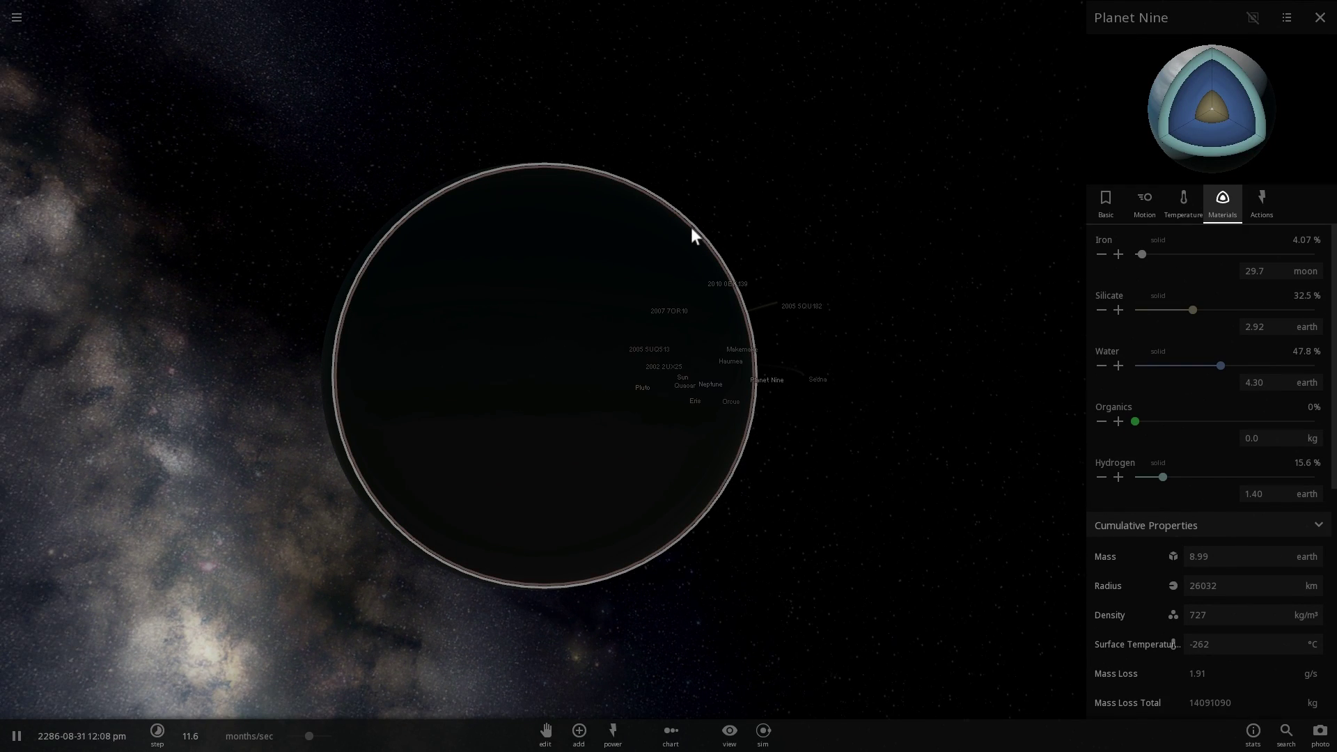
scroll(683, 244, "up", 3)
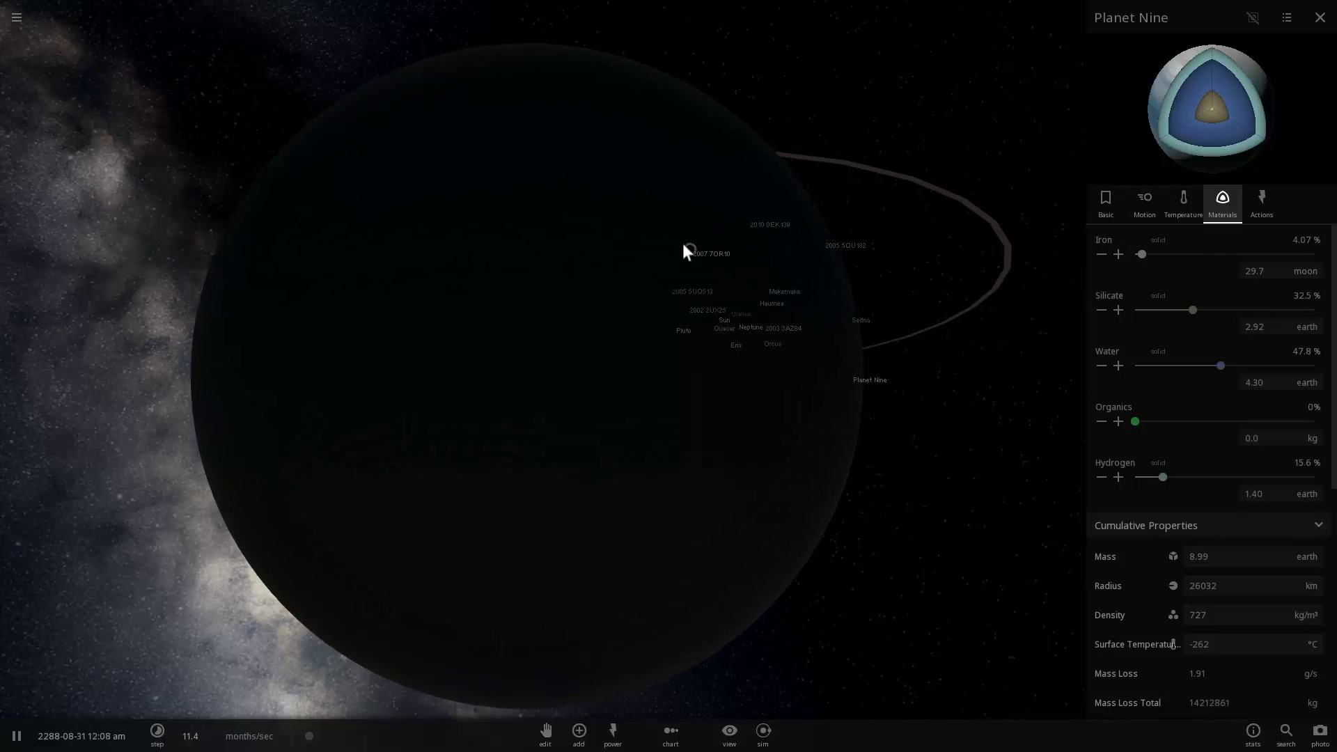
left_click_drag(683, 243, 565, 305)
scroll(567, 312, "down", 5)
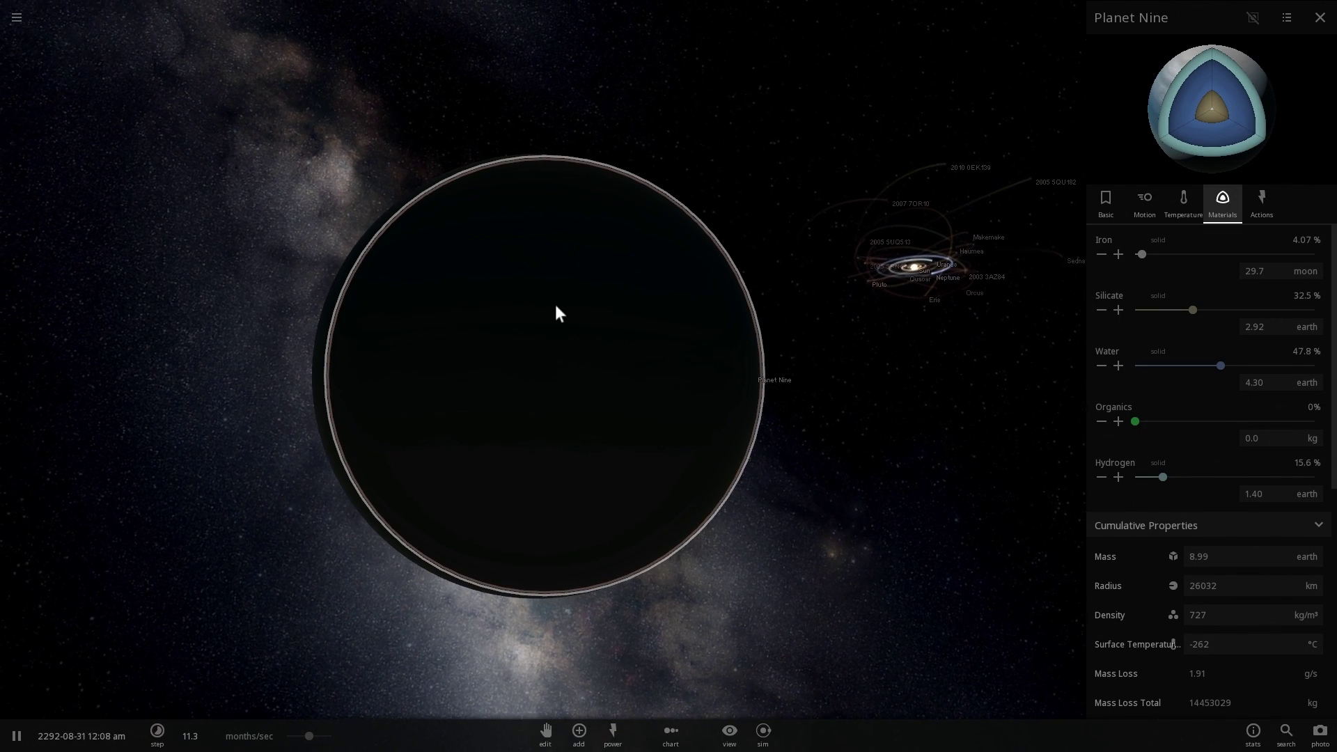
scroll(575, 307, "up", 3)
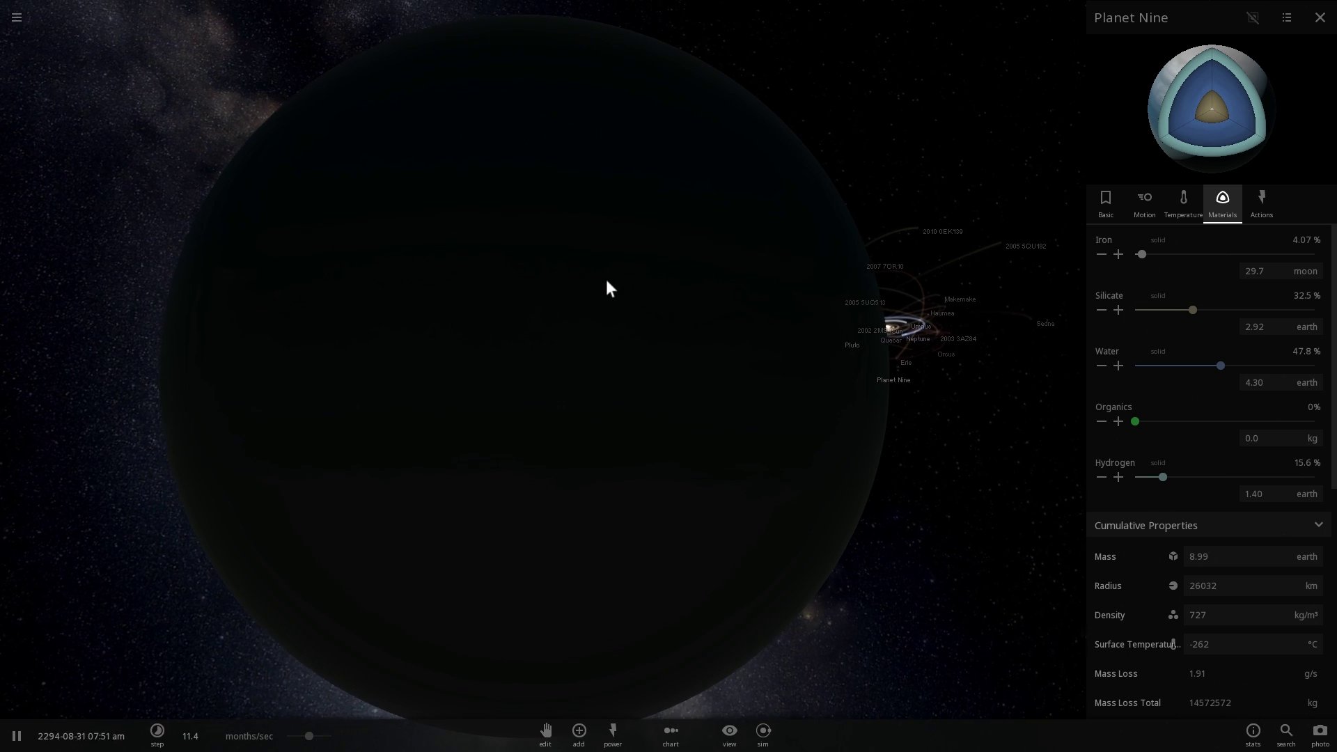
left_click_drag(607, 282, 697, 284)
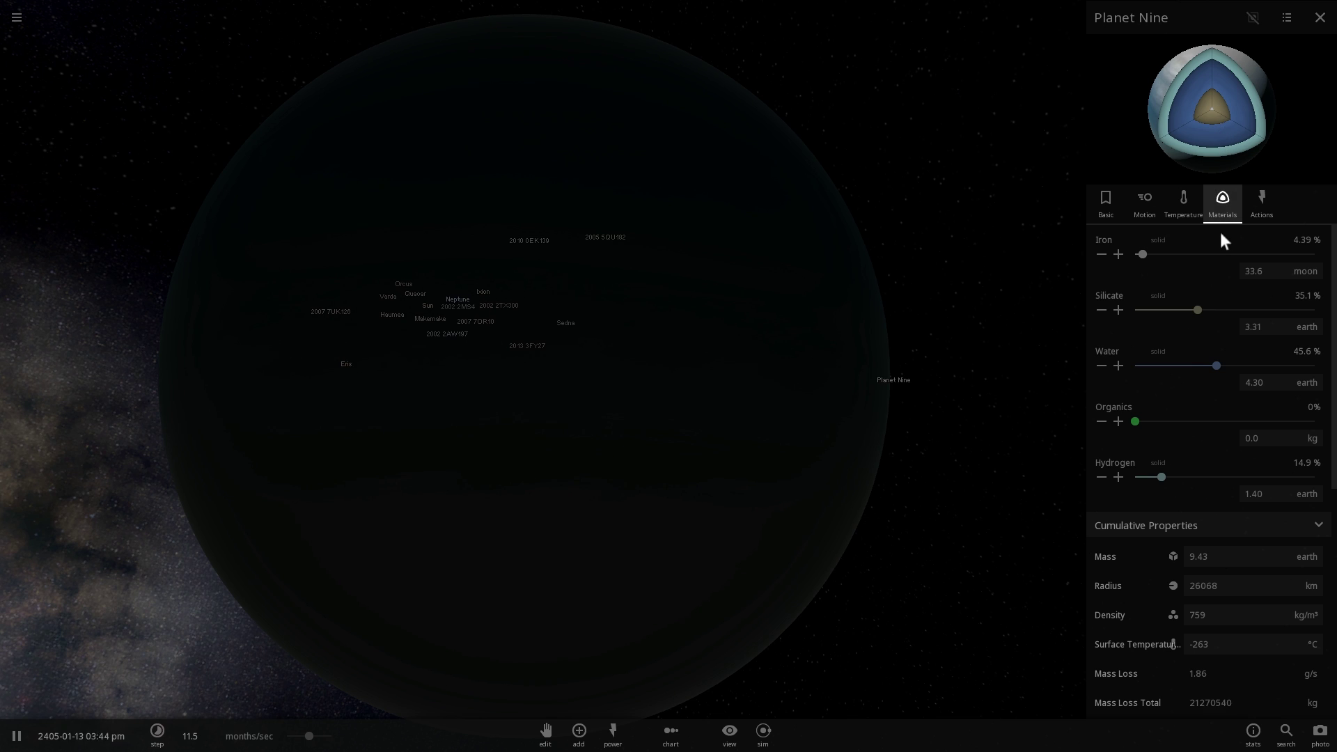
- Set Planet Nine's silicate content to 2.9 Earth masses
left_click(1271, 324)
type("2.9")
key("Return")
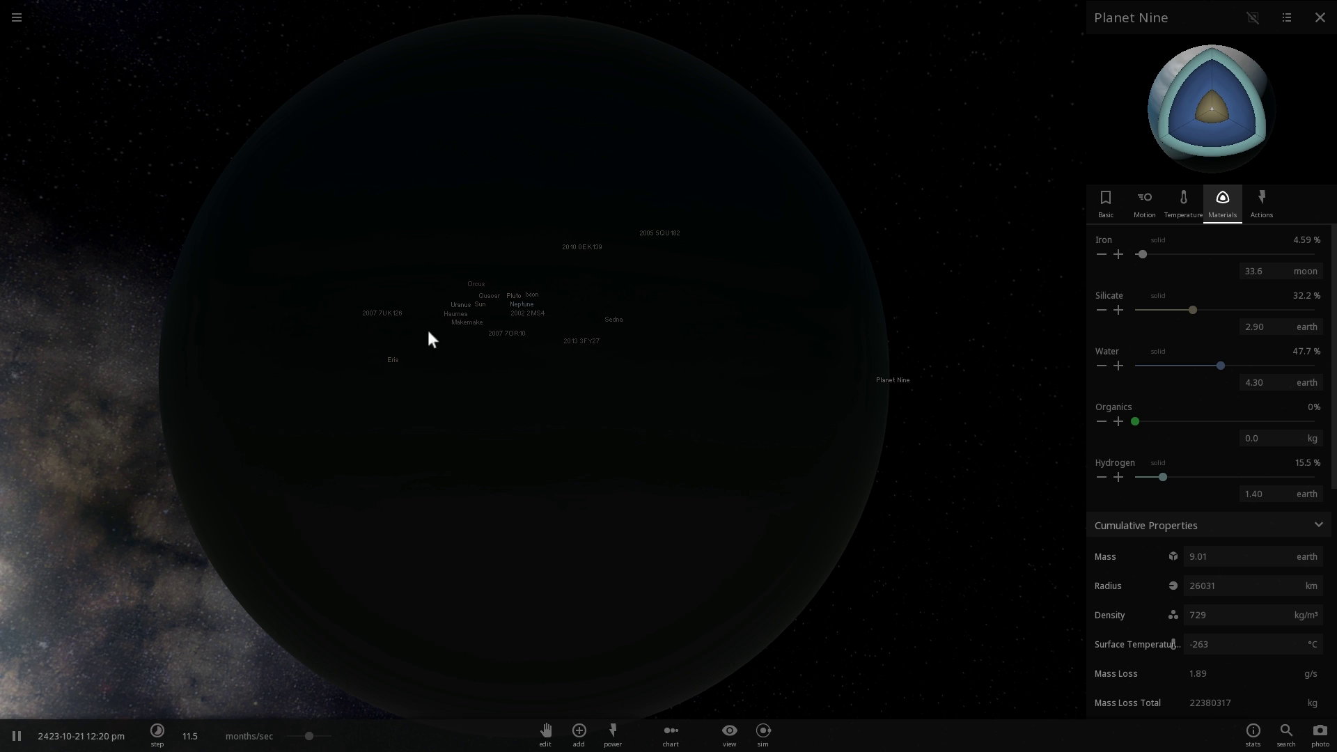
- Set Planet Nine's iron content to 1.43 Earth masses
scroll(659, 328, "down", 5)
left_click_drag(670, 341, 650, 365)
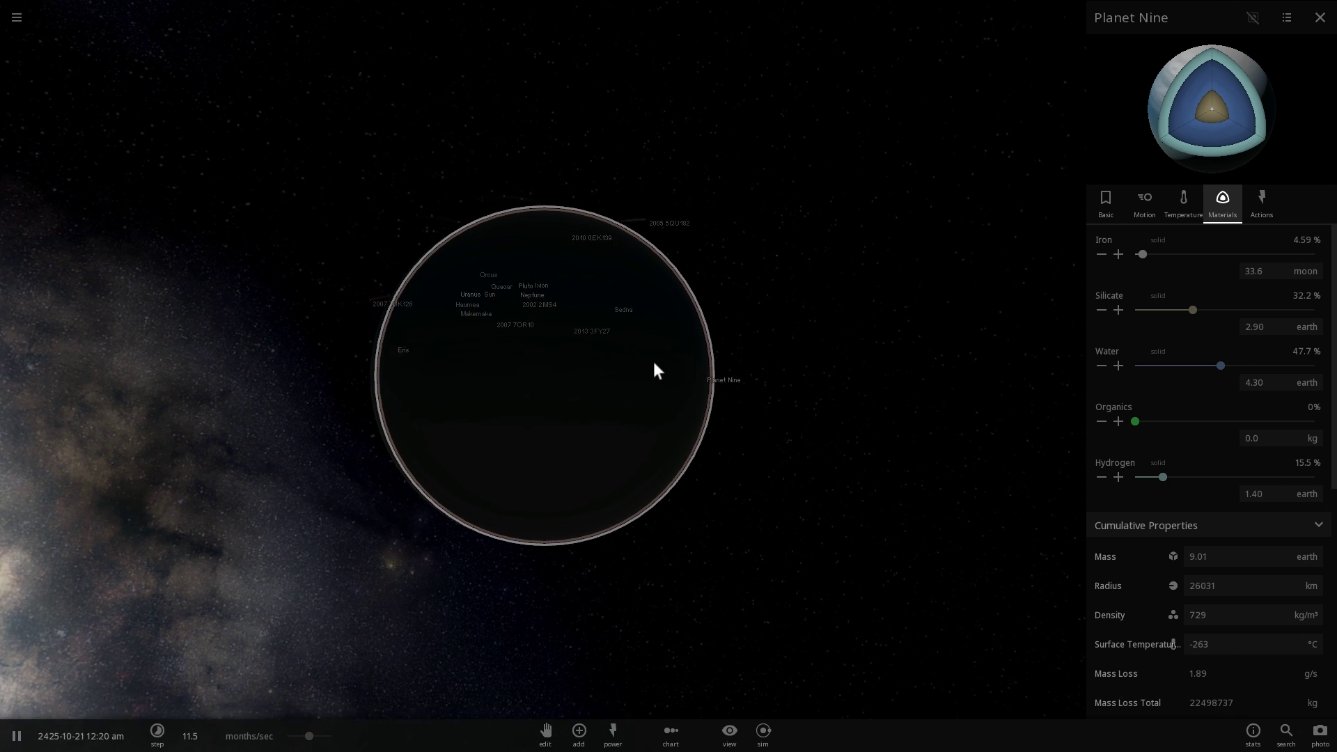
scroll(654, 366, "up", 3)
left_click(1254, 271)
type("1.43")
key("Return")
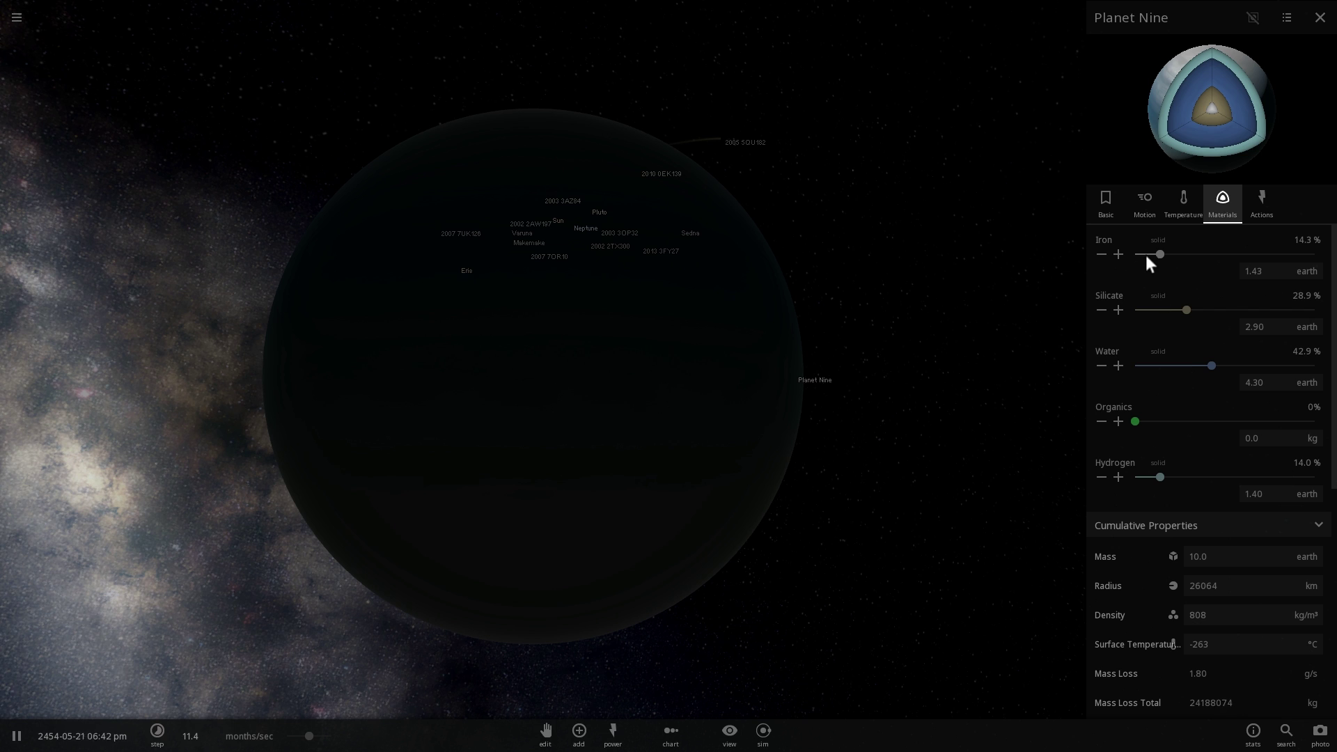
- Review Planet Nine's basic properties, layered composition and temperature data, finishing on the basic properties
left_click(1113, 193)
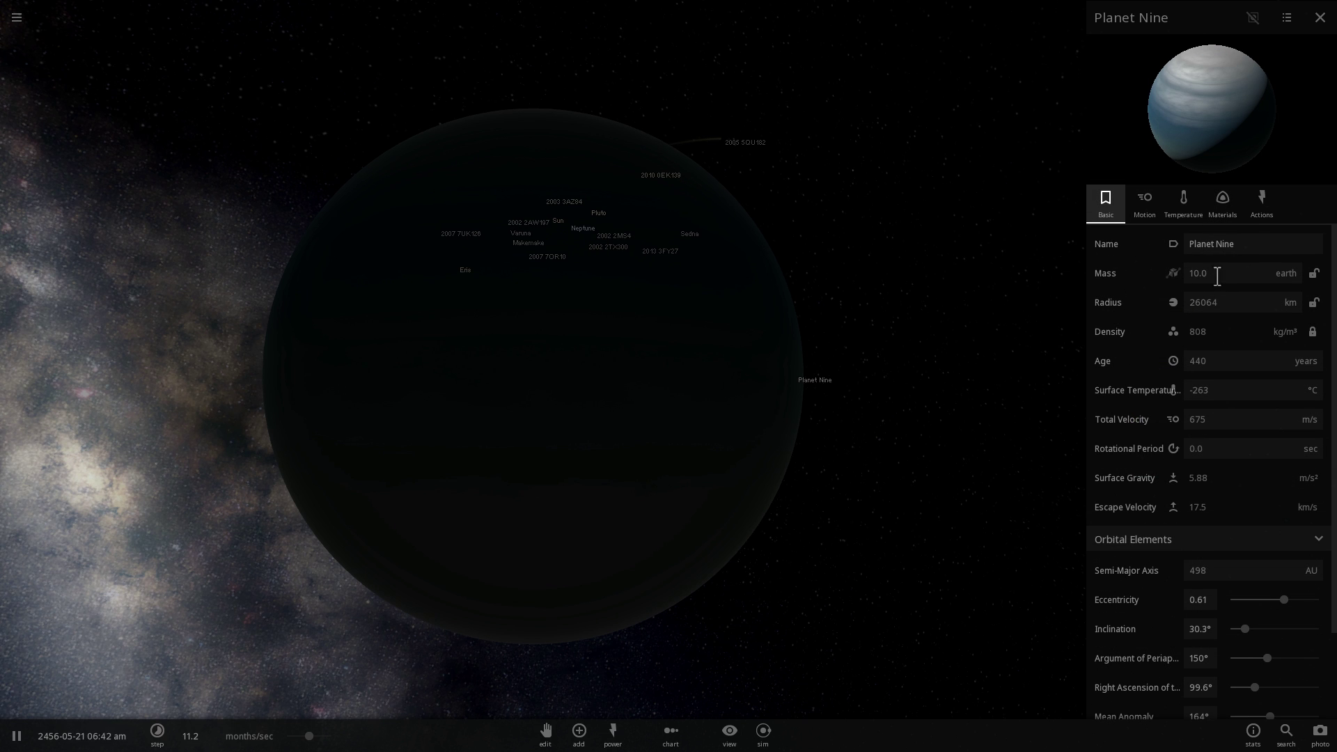
left_click(1220, 208)
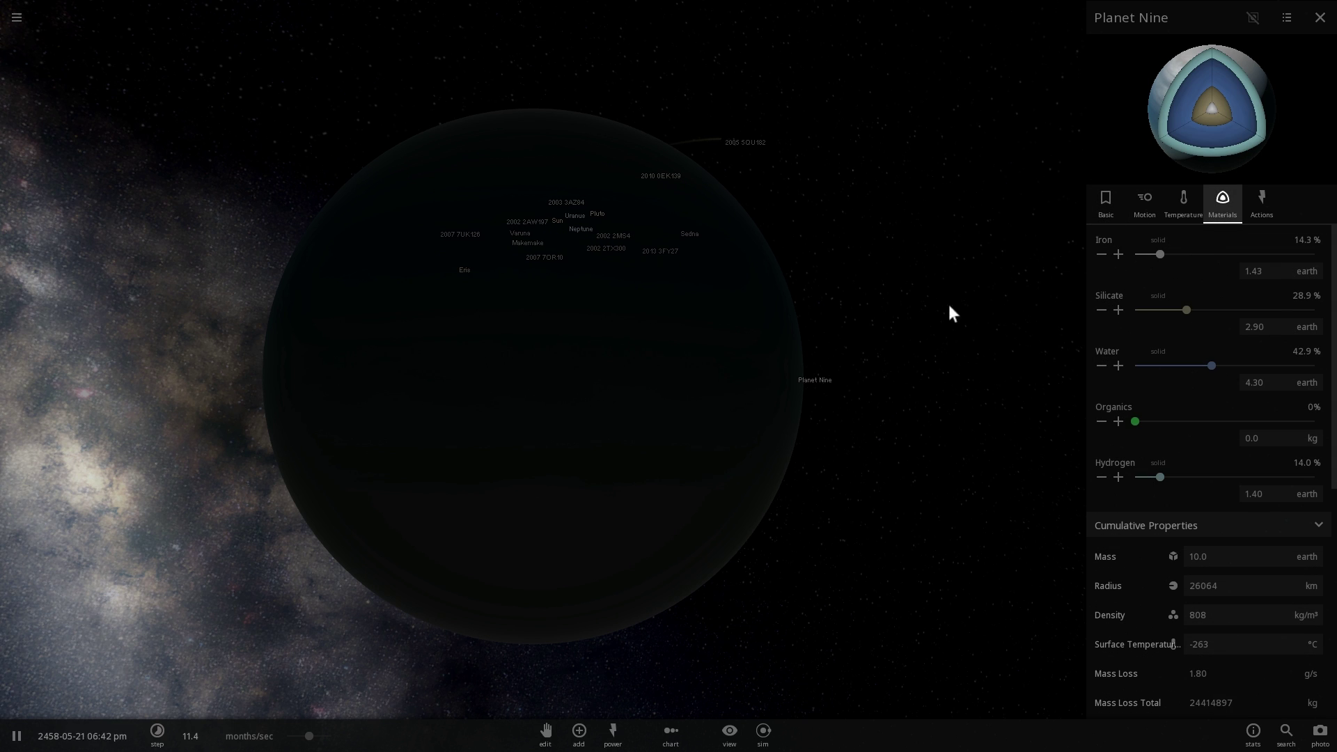
scroll(926, 310, "down", 3)
left_click_drag(808, 334, 833, 324)
scroll(833, 324, "up", 3)
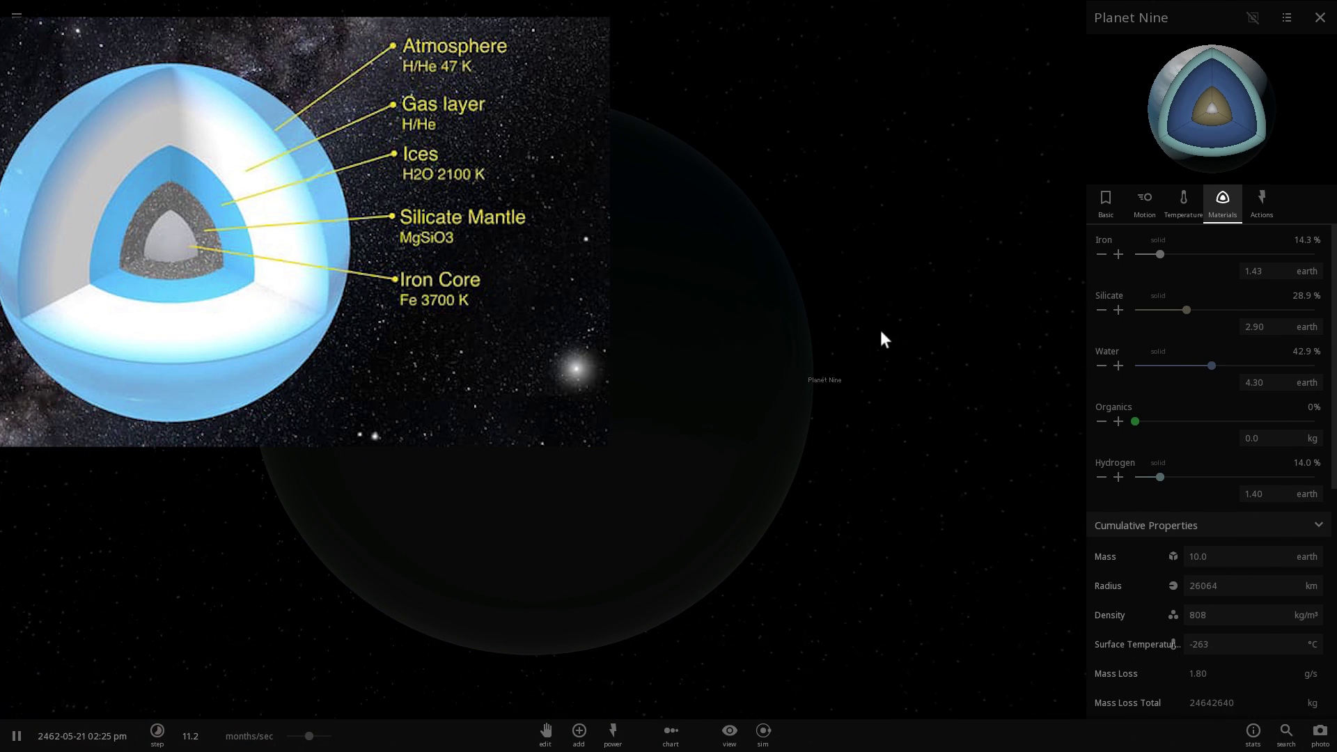
left_click(1176, 208)
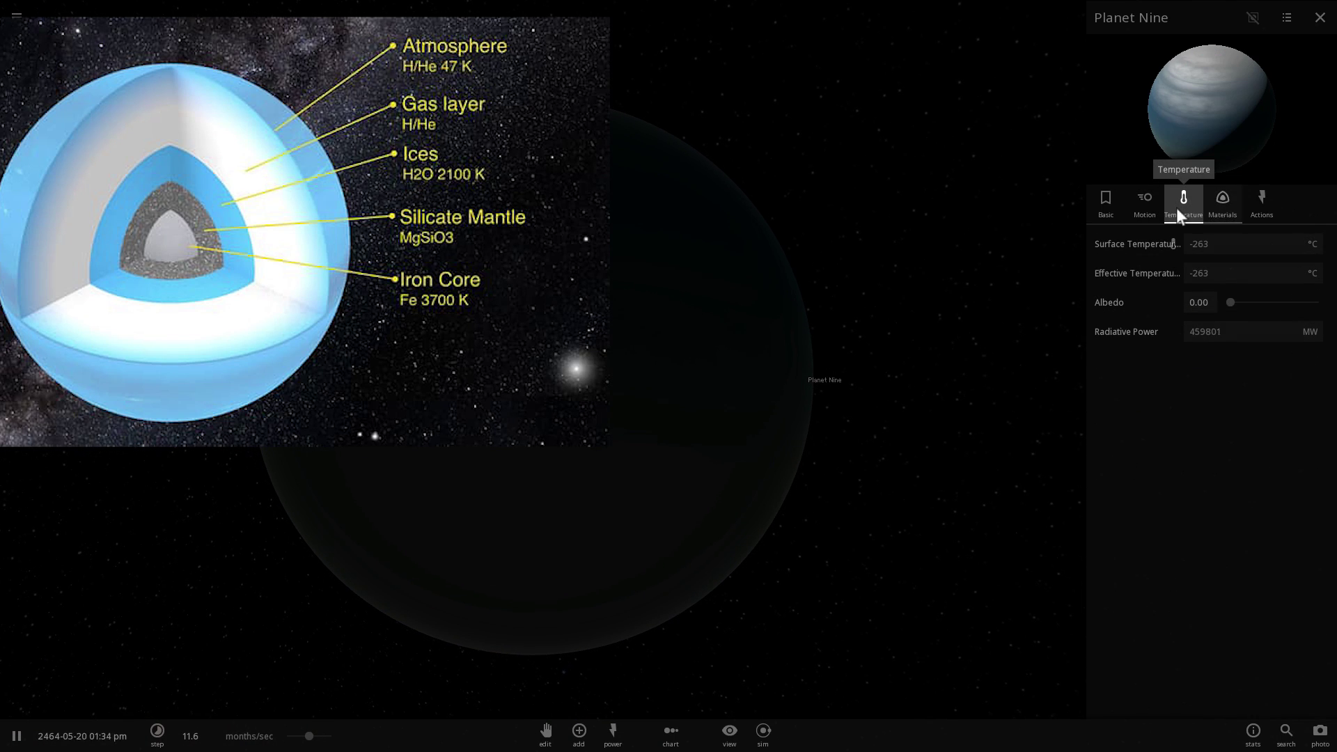
left_click(1155, 210)
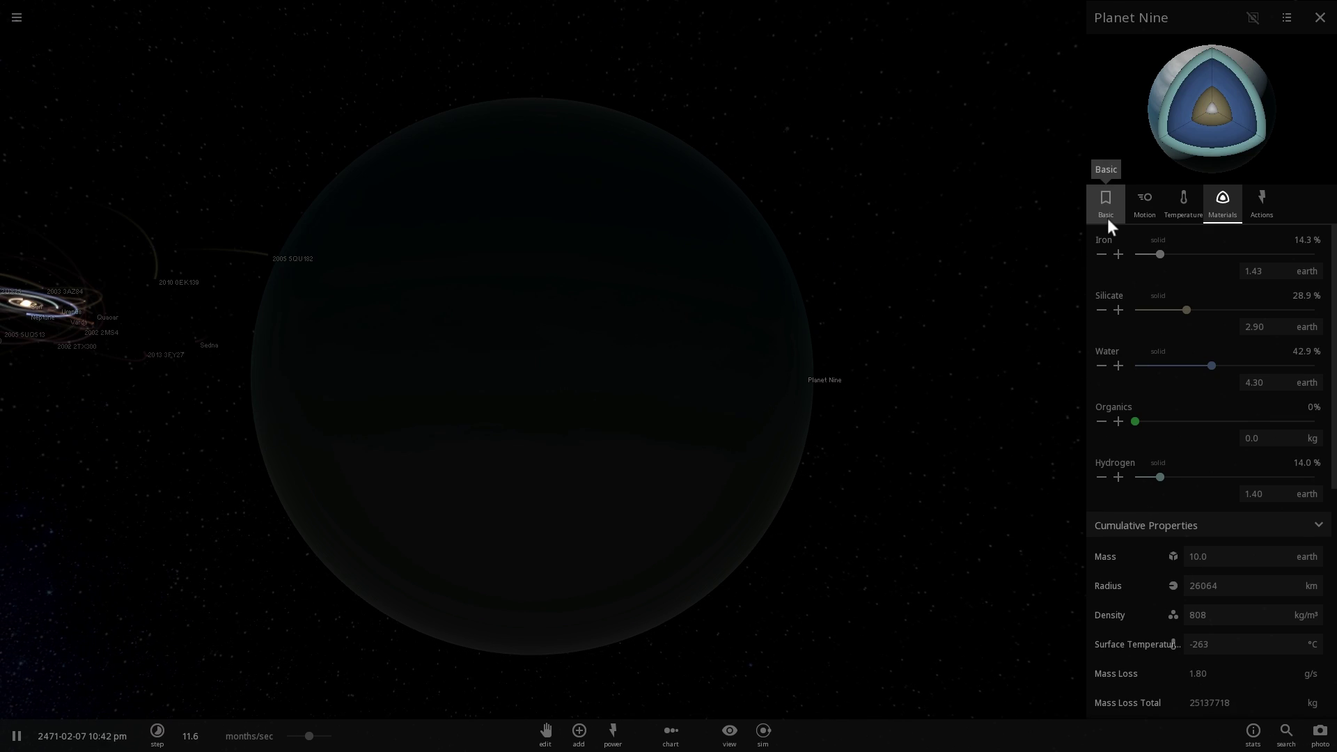
left_click(1107, 218)
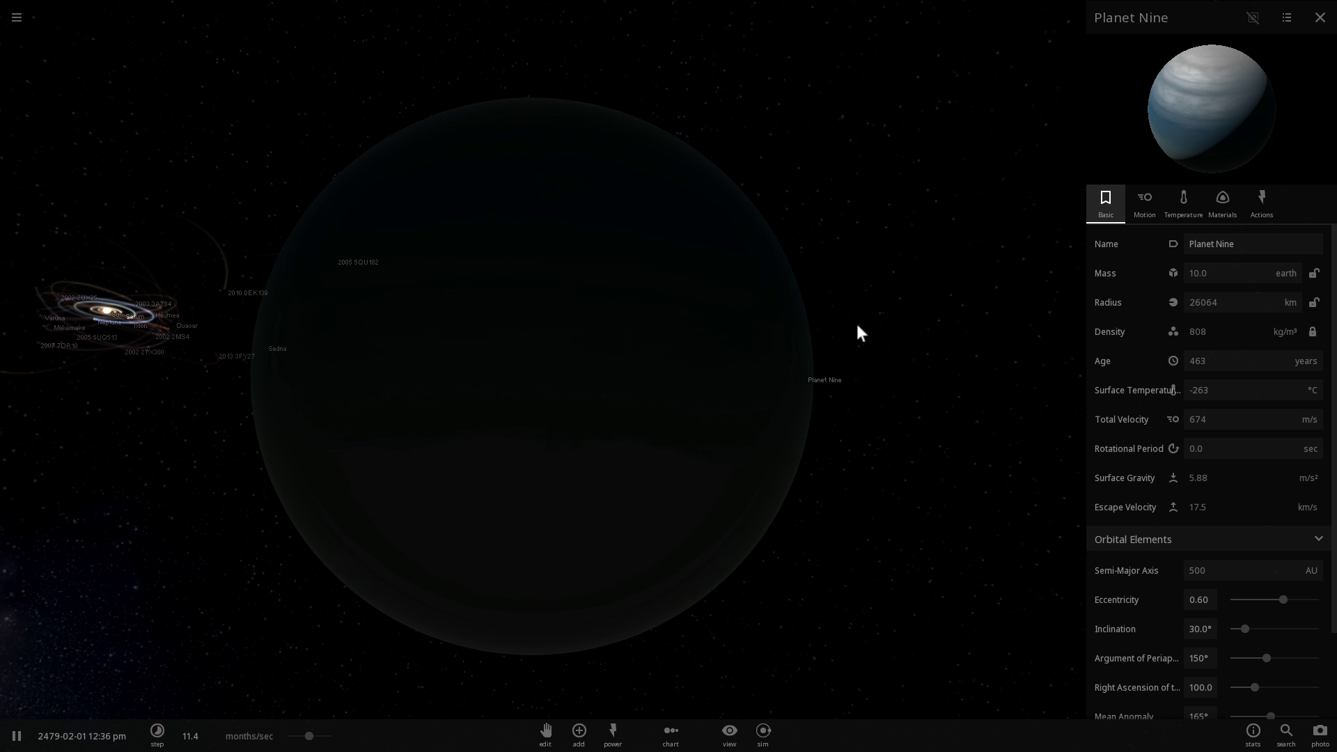
- Locate the Sun from Planet Nine and center the view on it
scroll(857, 324, "down", 4)
right_click_drag(833, 323, 613, 338)
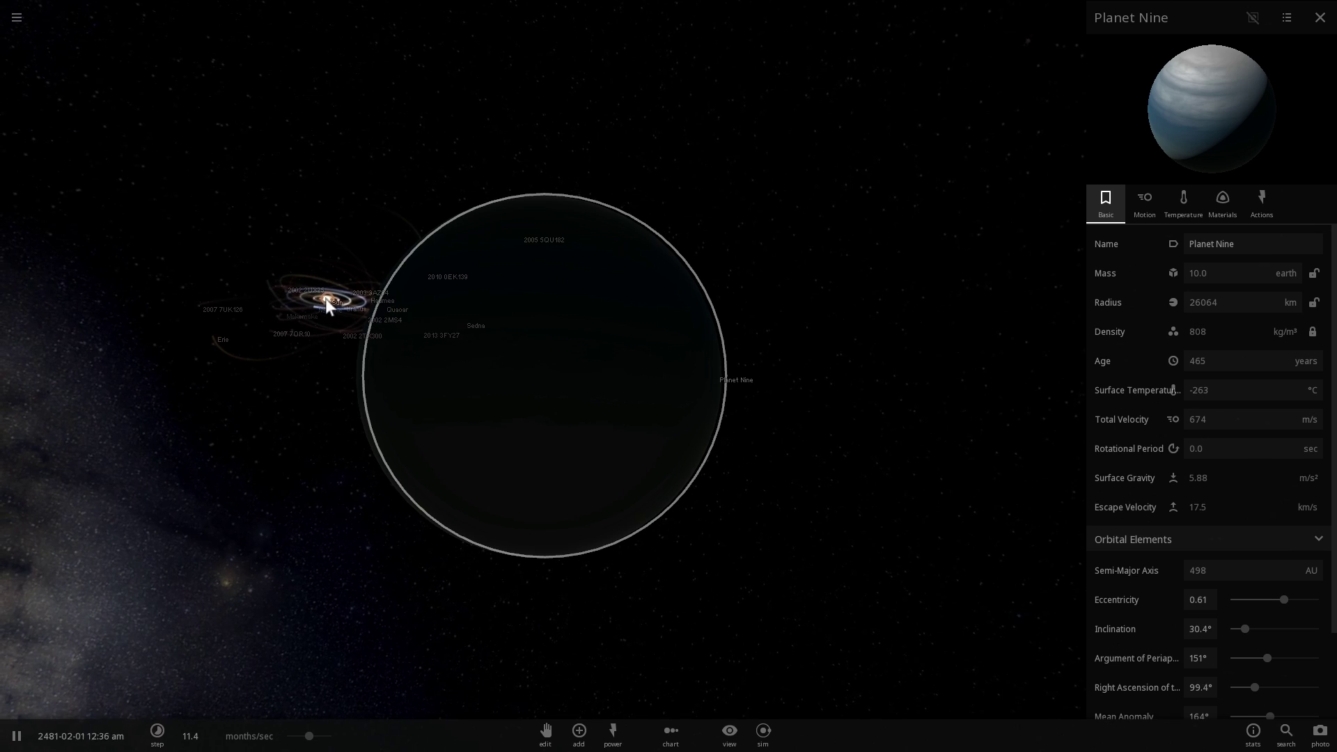
double_click(328, 301)
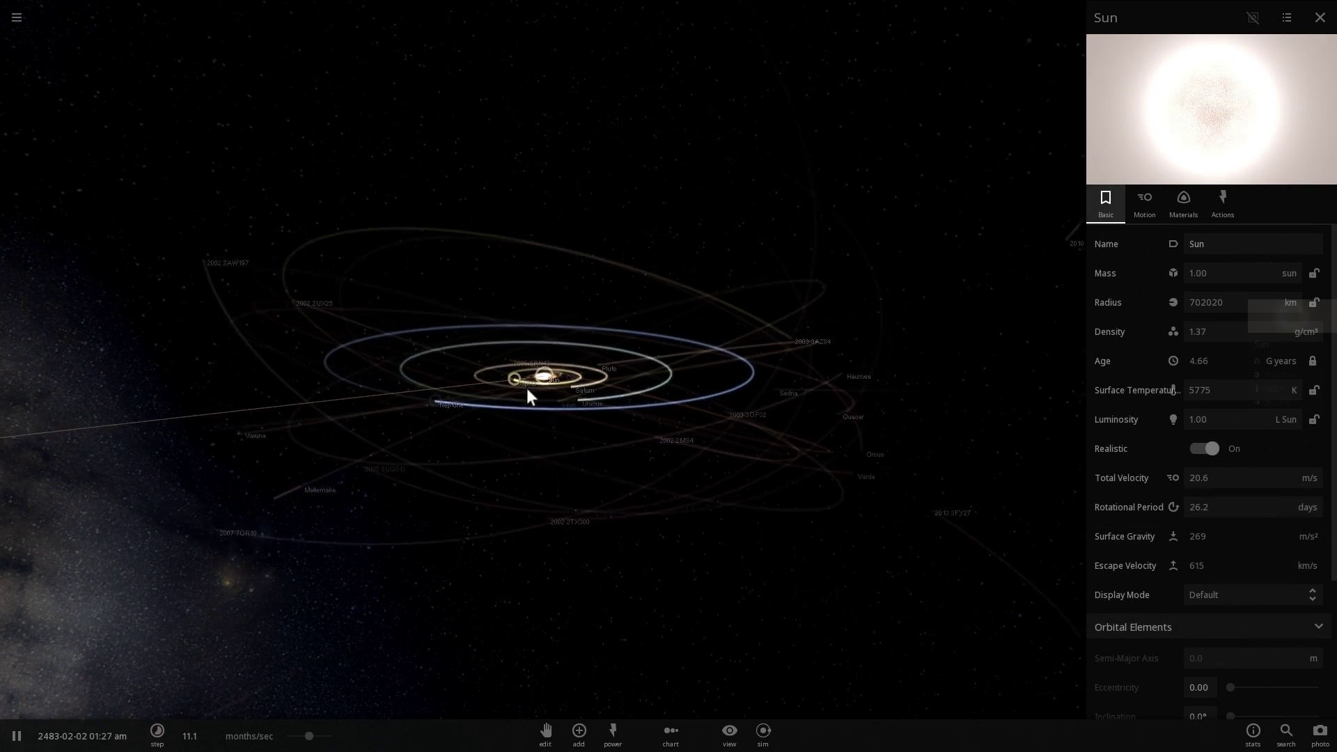
- Select Jupiter in the inner Solar System and bring it close up to inspect it
scroll(543, 391, "up", 4)
scroll(555, 395, "up", 3)
scroll(555, 401, "down", 2)
left_click(476, 341)
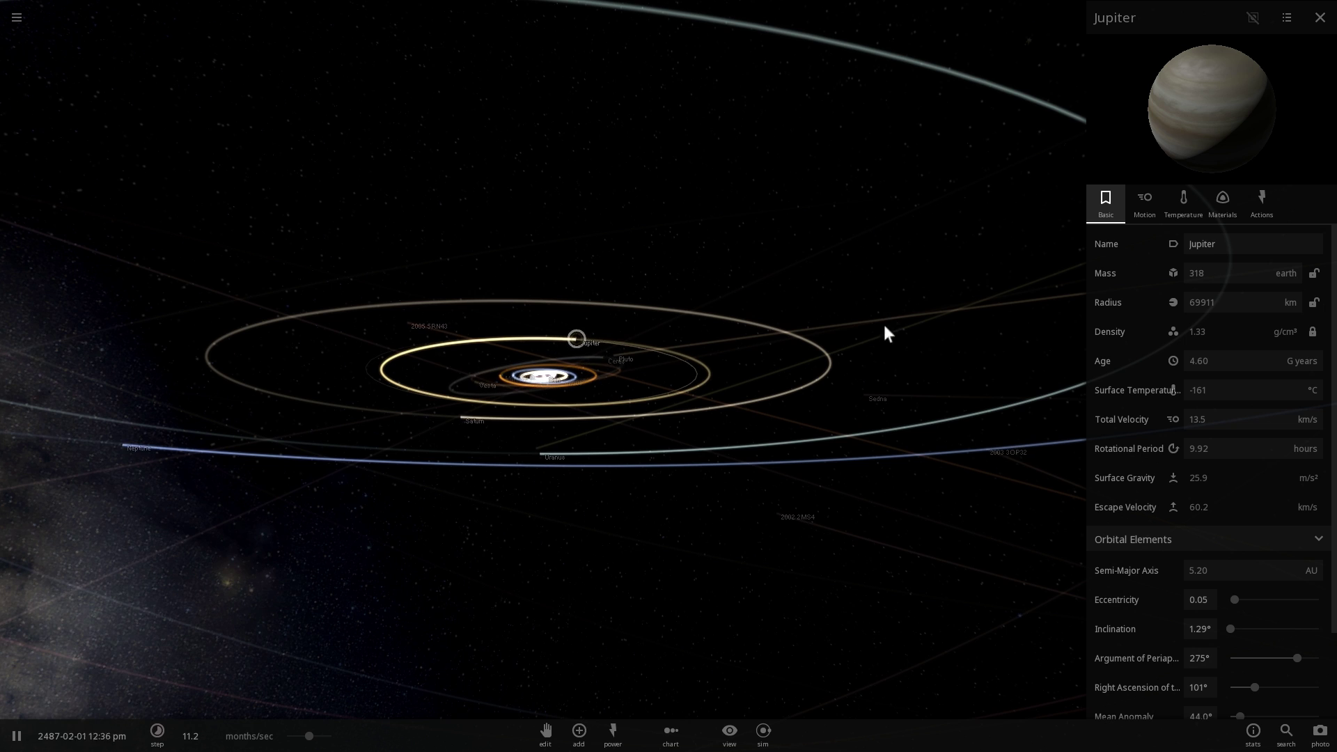
double_click(648, 355)
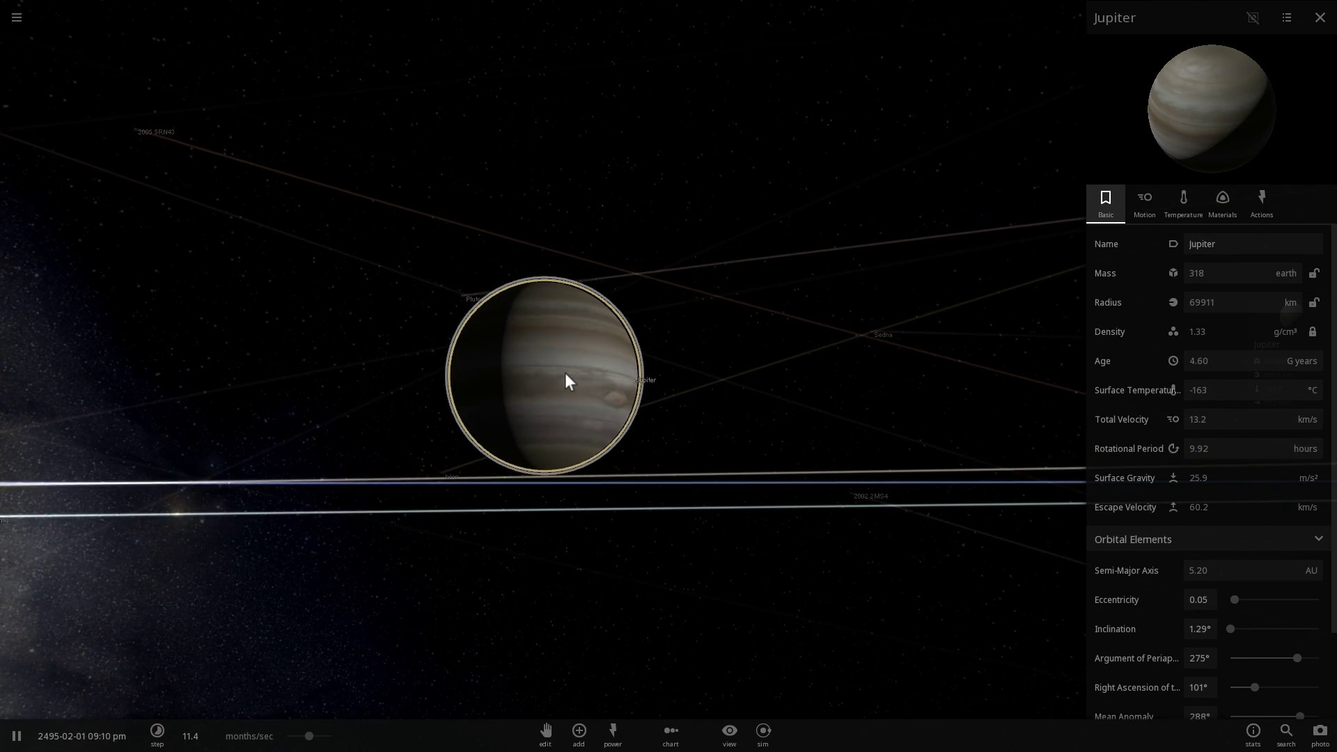
- Return from Jupiter to Planet Nine in the outer Solar System and inspect its dark disk from several angles
scroll(533, 413, "down", 5)
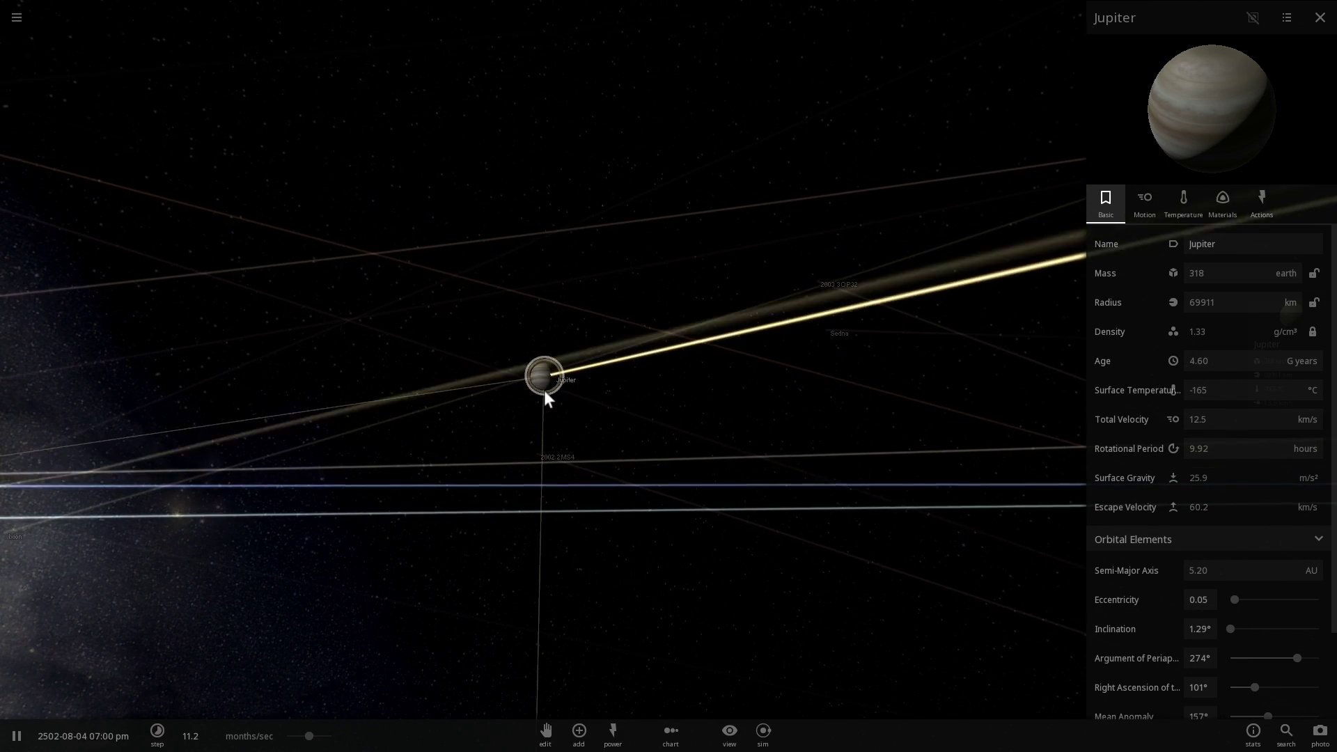
scroll(549, 384, "down", 5)
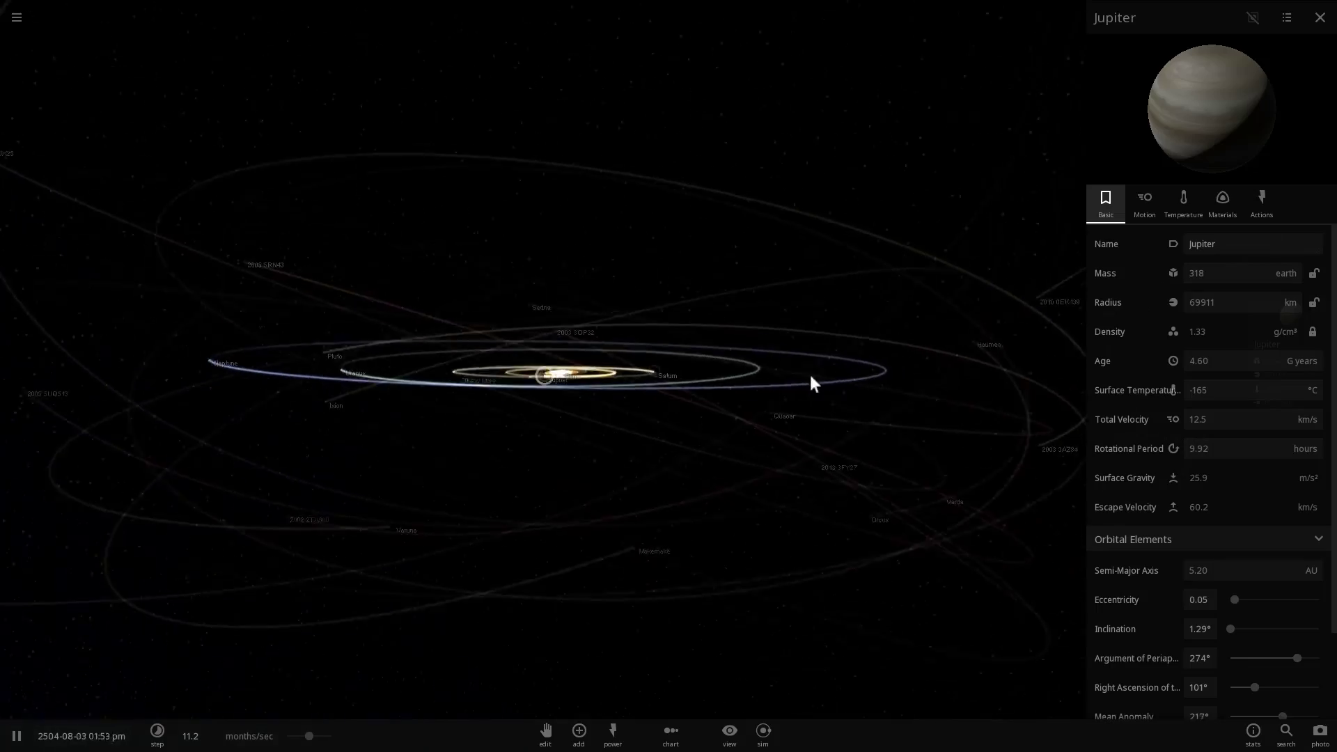
left_click_drag(816, 375, 761, 320)
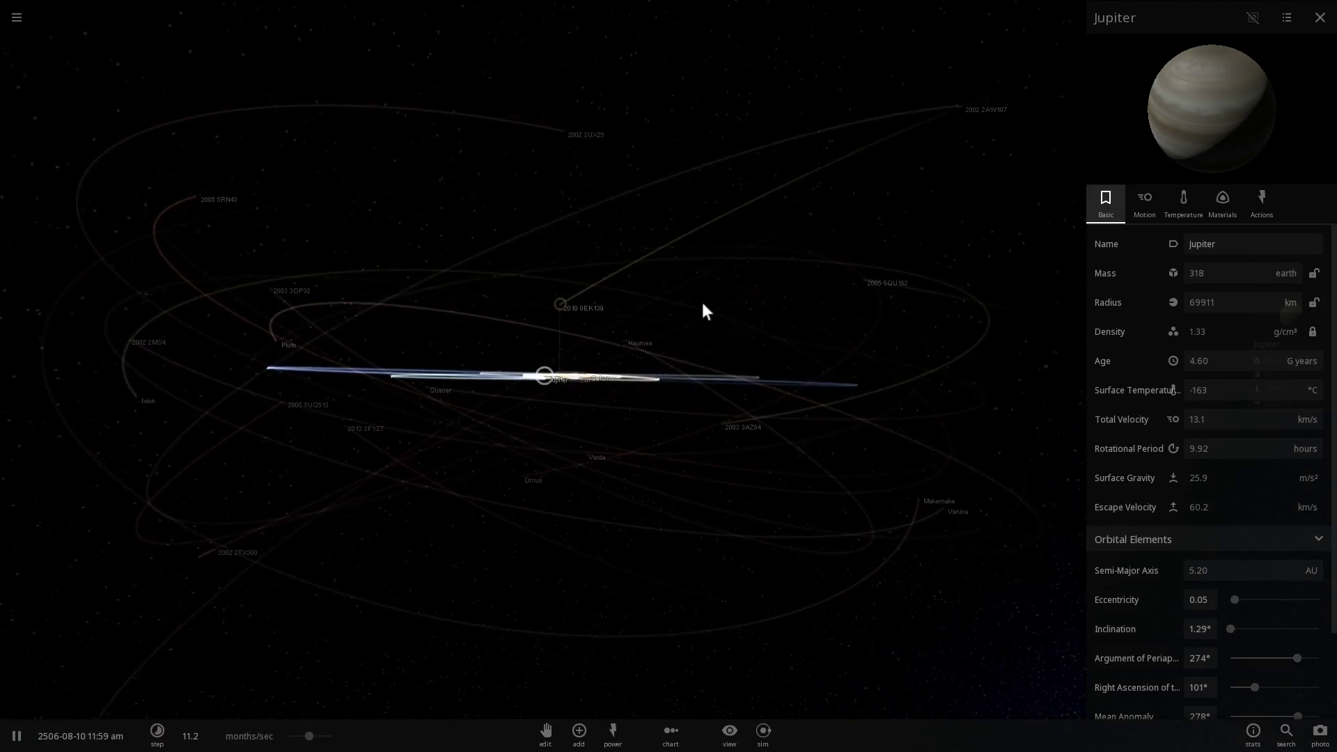
scroll(766, 334, "down", 5)
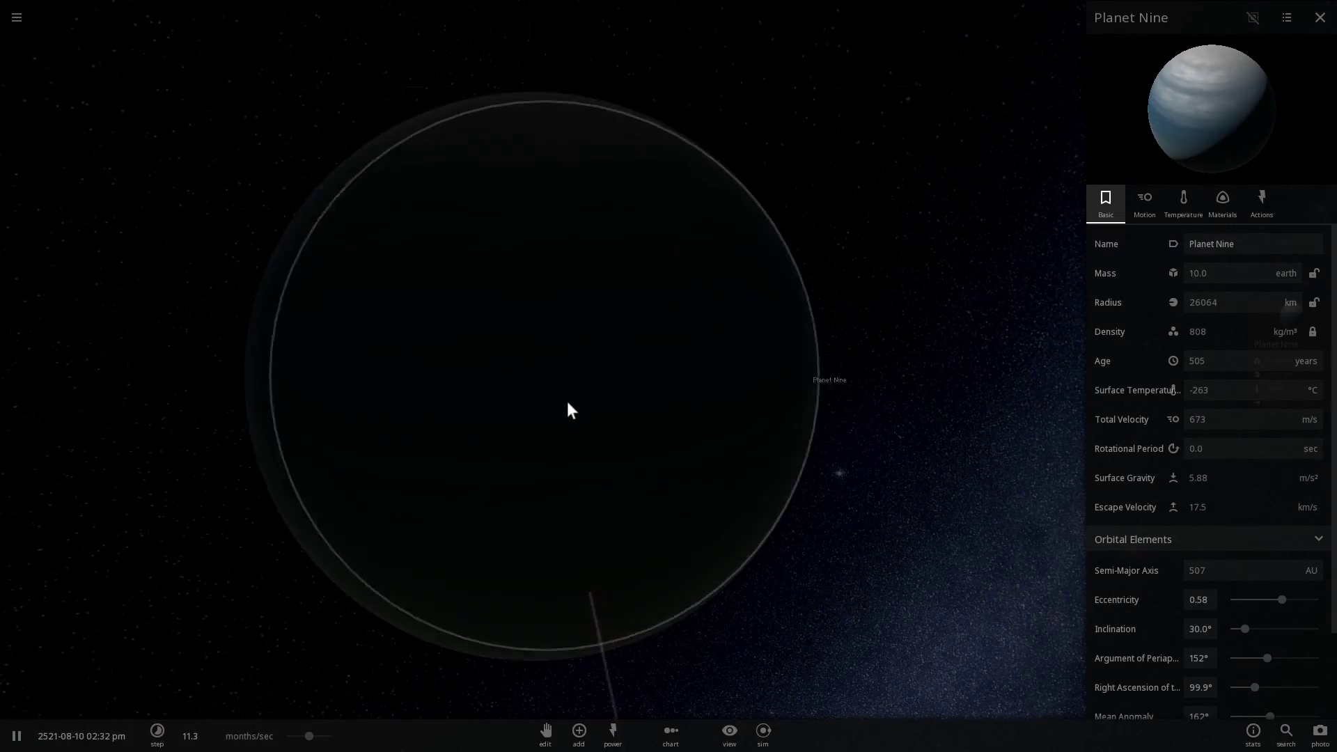
left_click_drag(578, 401, 769, 366)
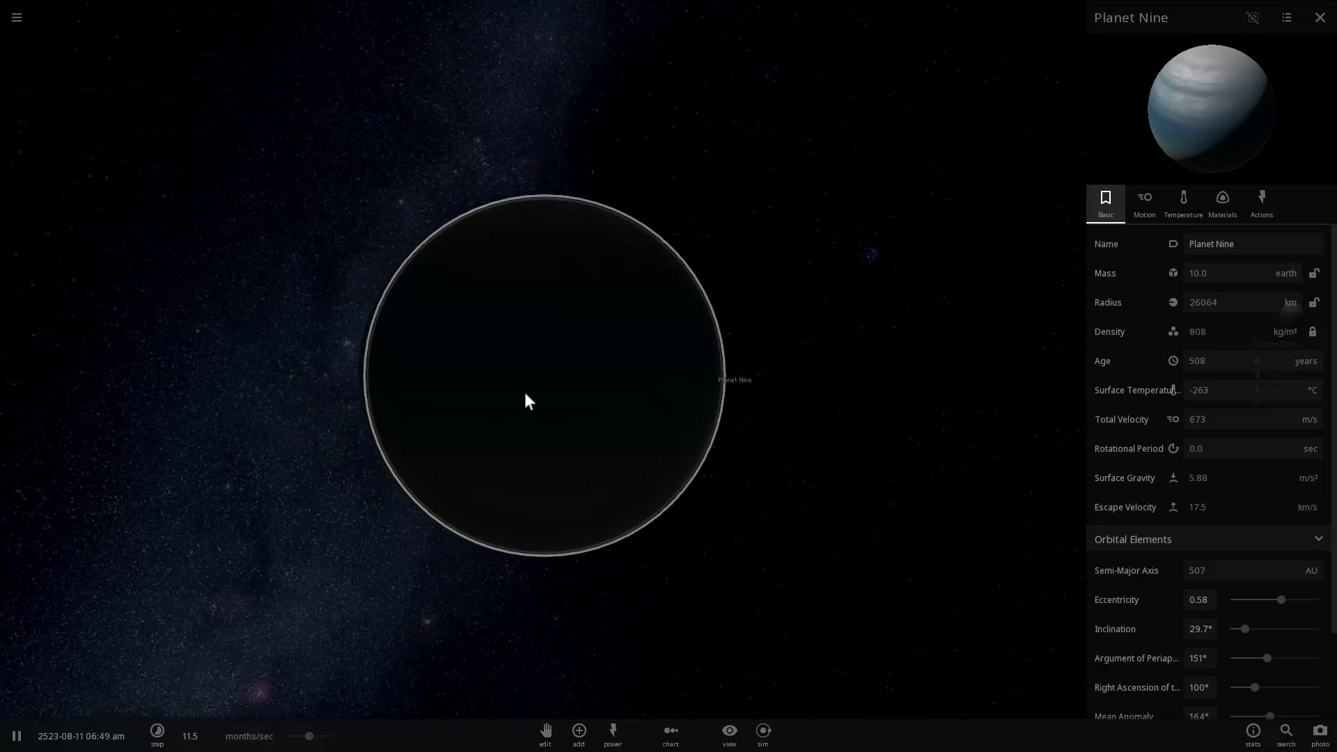
left_click_drag(526, 400, 615, 385)
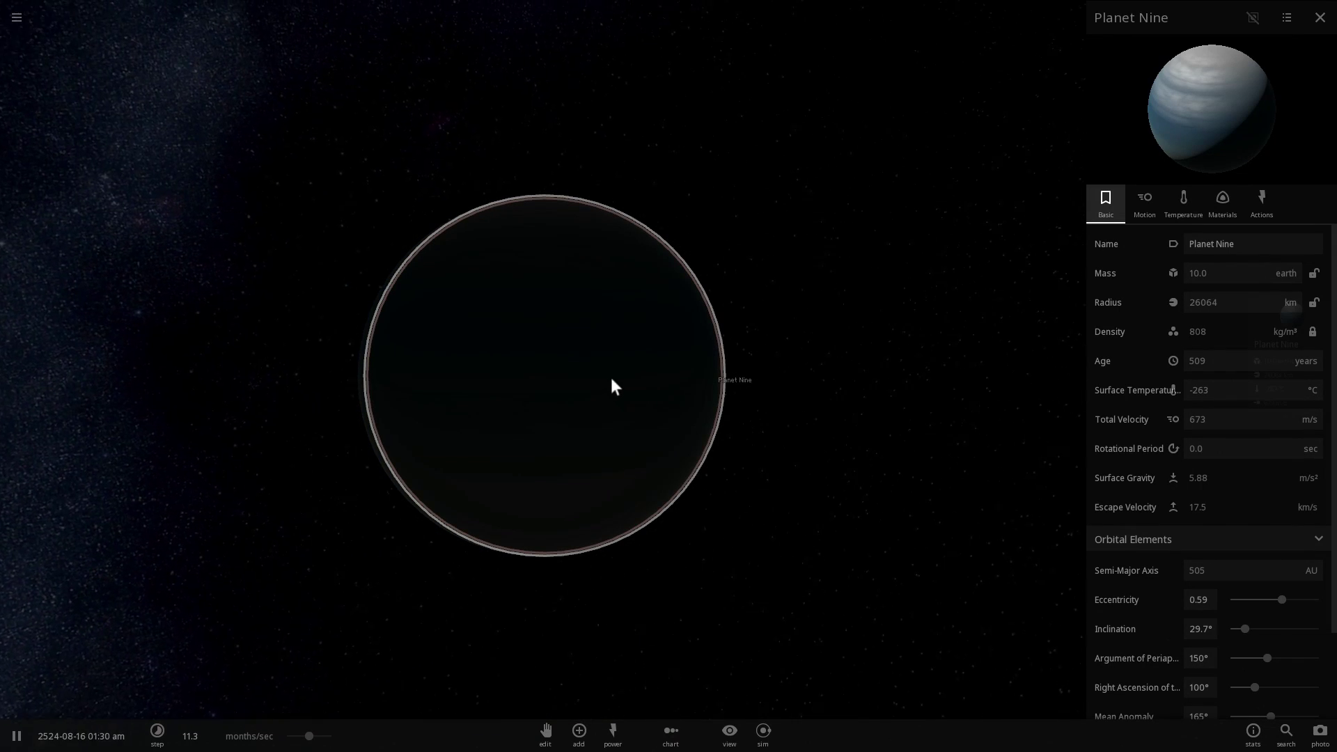
- Preview a Jupiter in orbit beside Planet Nine to compare their sizes, and cancel its placement
left_click(578, 730)
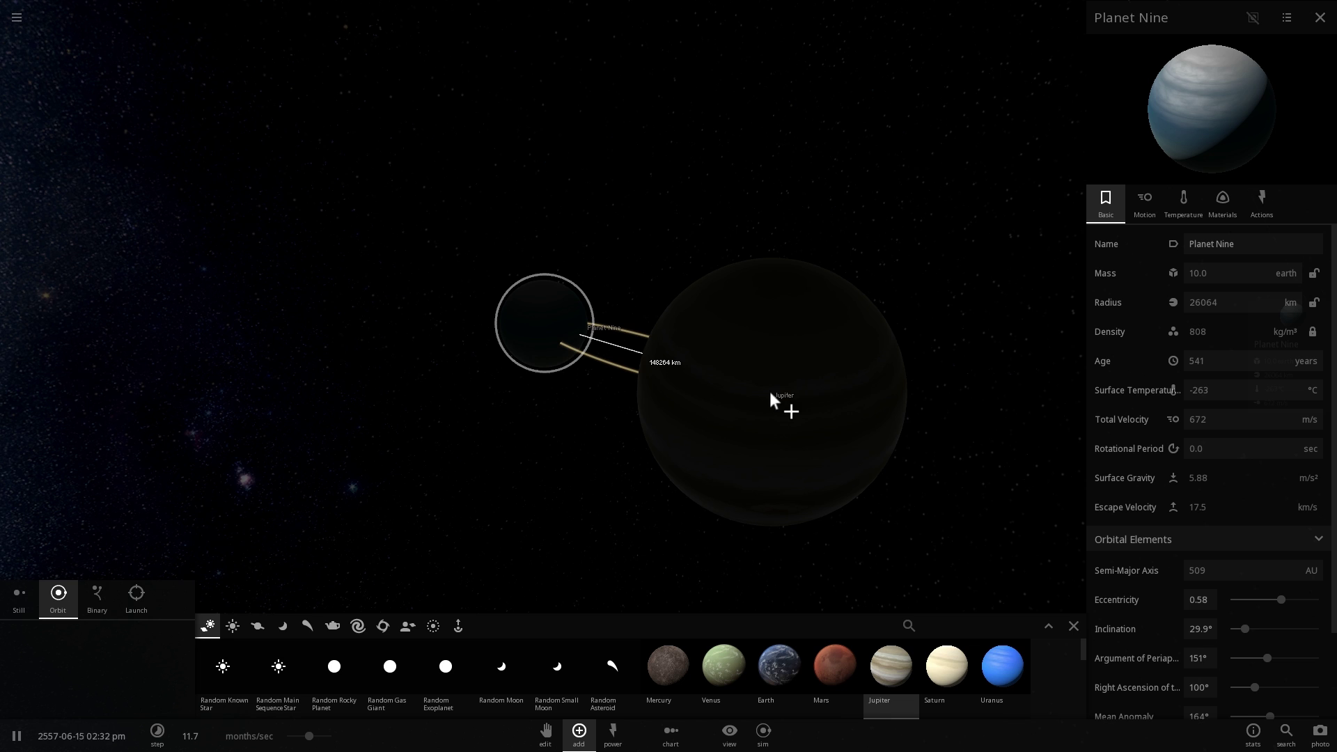
key("Escape")
scroll(614, 372, "up", 1)
scroll(615, 374, "up", 3)
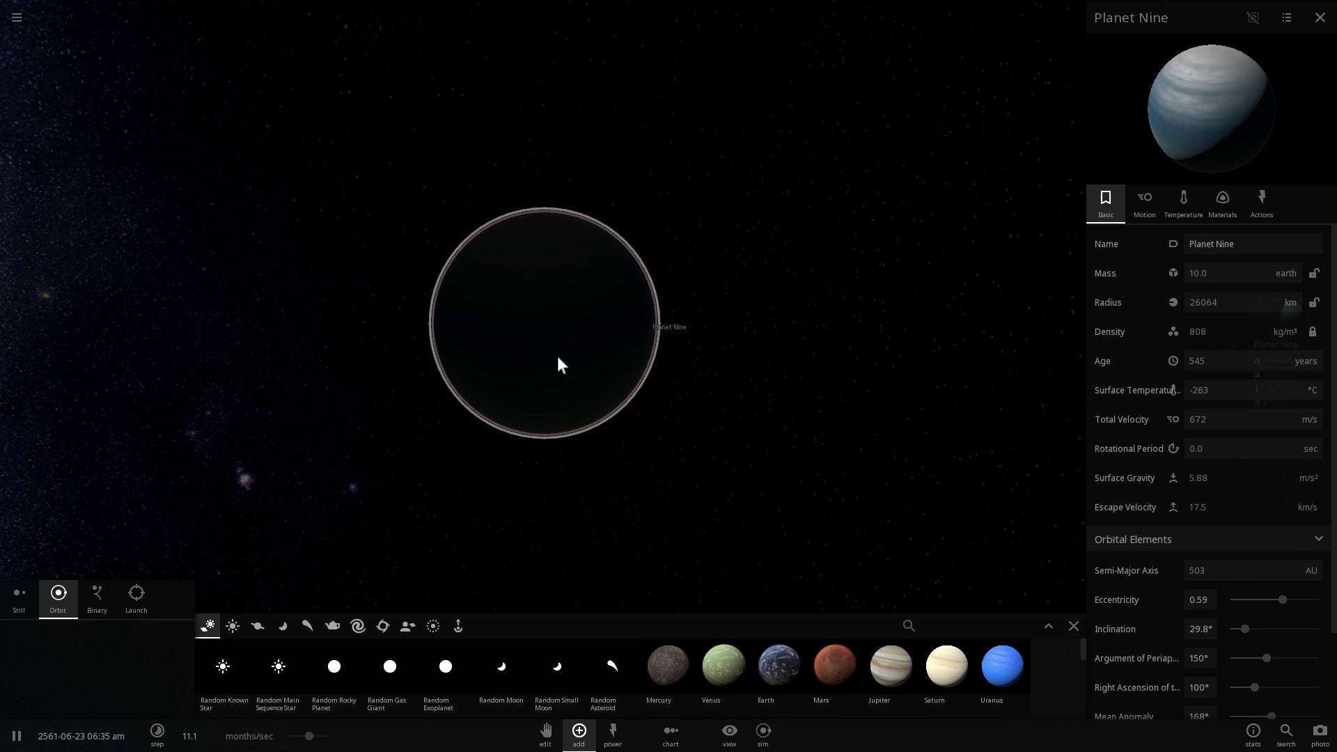
- Show Planet Nine's temperature properties and raise its albedo to about 0.36
left_click(1183, 202)
scroll(766, 371, "up", 1)
scroll(742, 376, "up", 2)
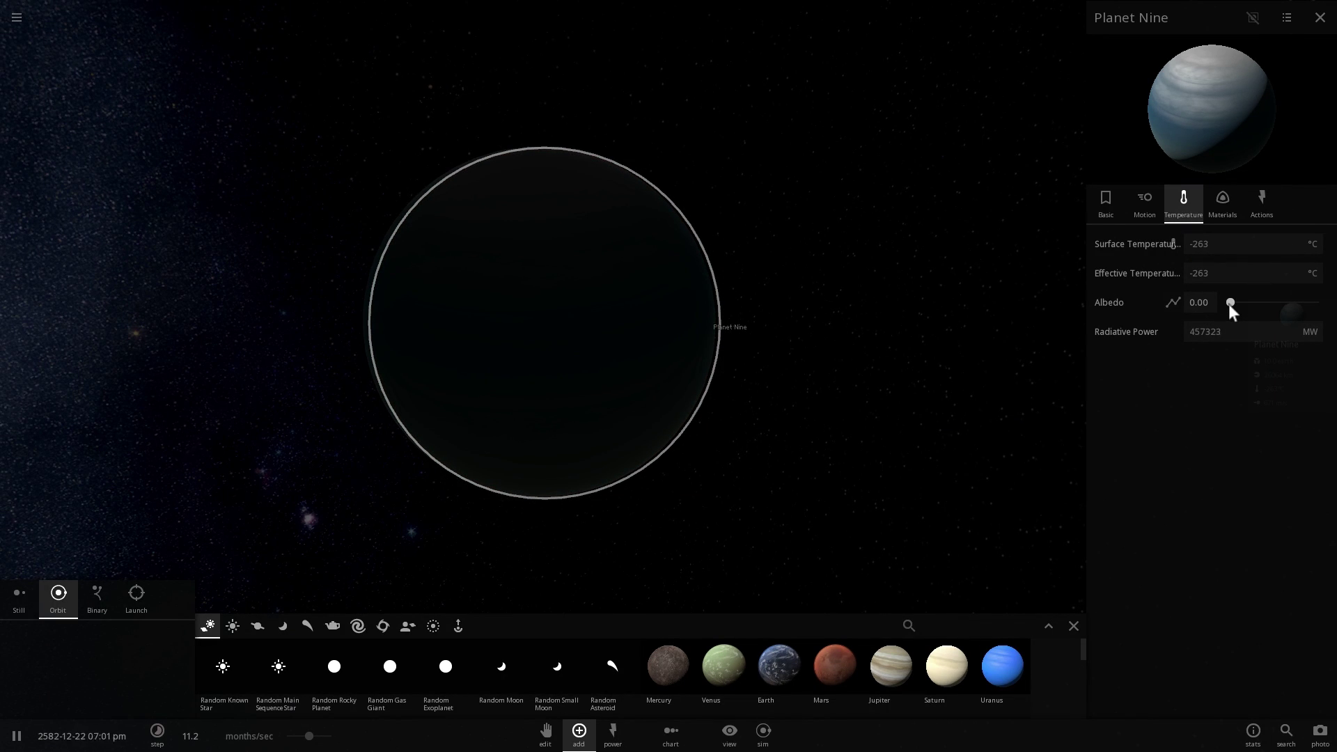
left_click_drag(1232, 306, 1260, 308)
- Examine Planet Nine's surface from several sides with its temperature properties shown
left_click_drag(728, 342, 678, 354)
scroll(683, 329, "down", 3)
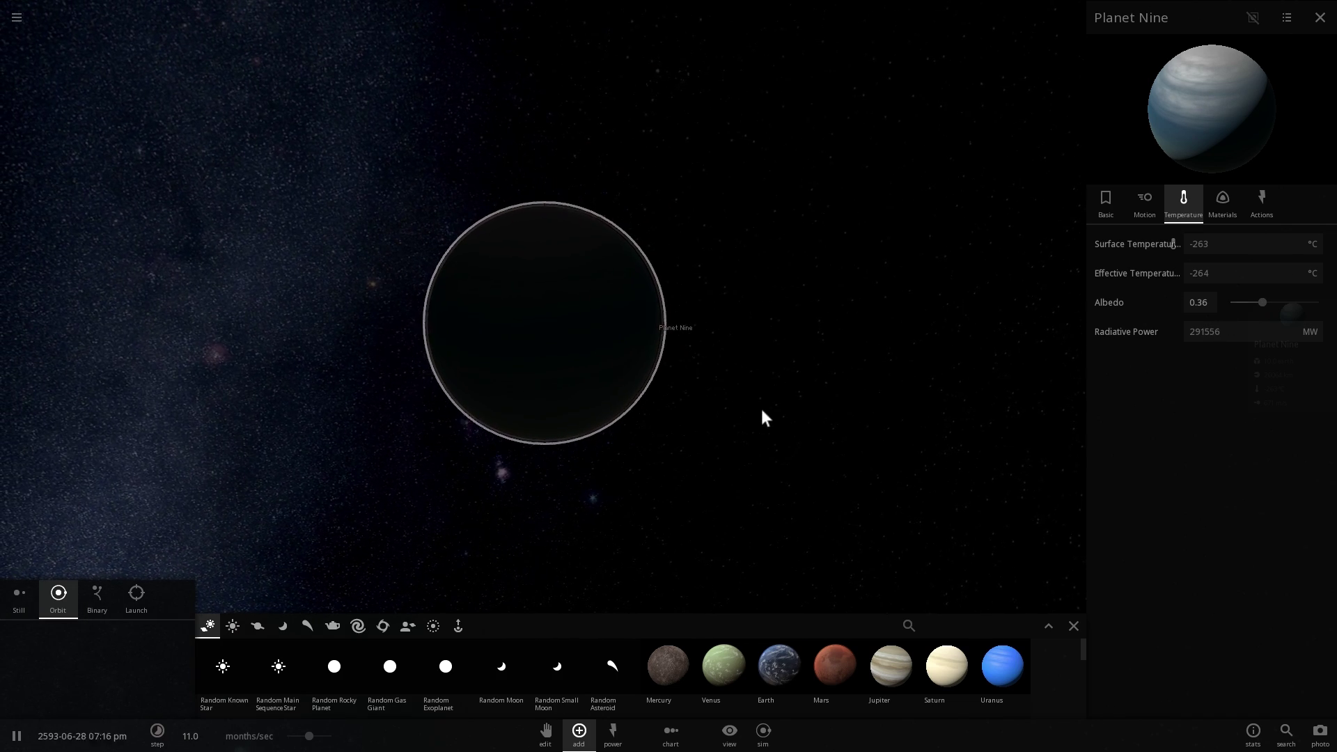
left_click_drag(762, 409, 570, 366)
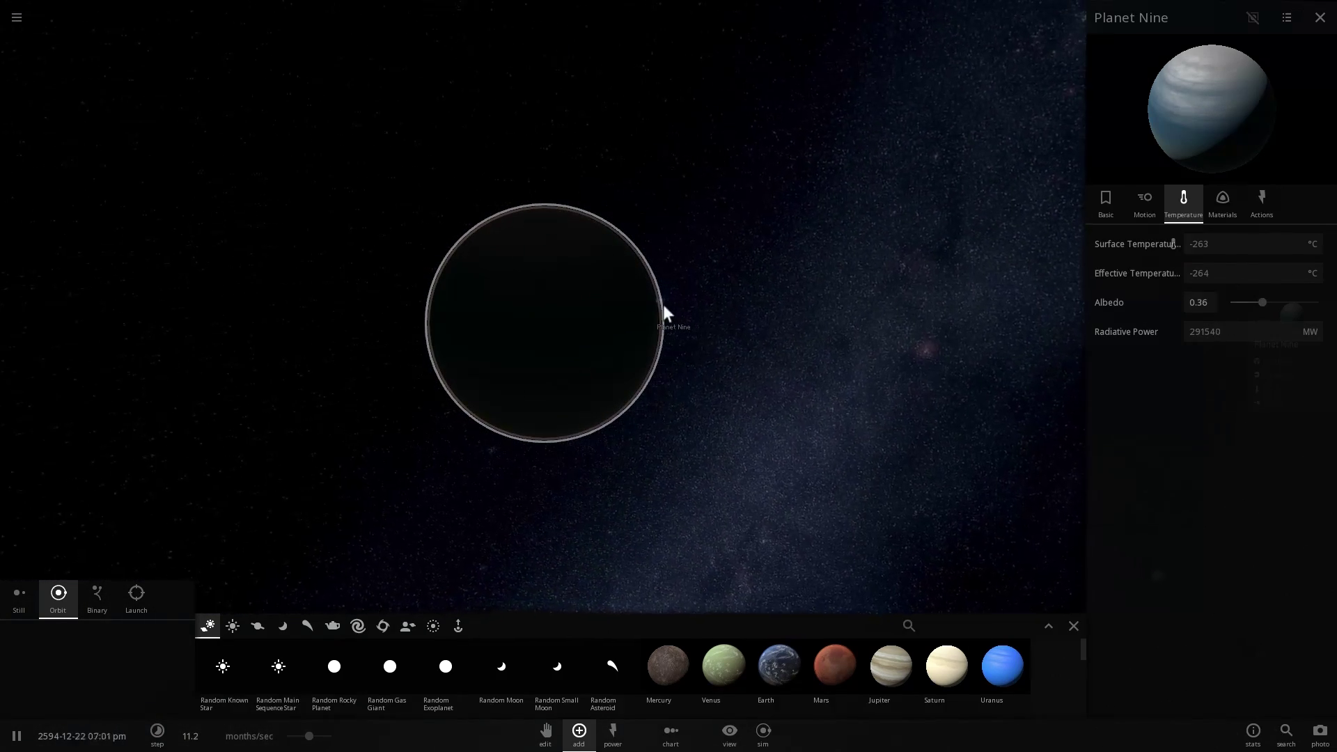
left_click_drag(663, 304, 338, 278)
scroll(600, 290, "up", 3)
left_click_drag(557, 299, 279, 286)
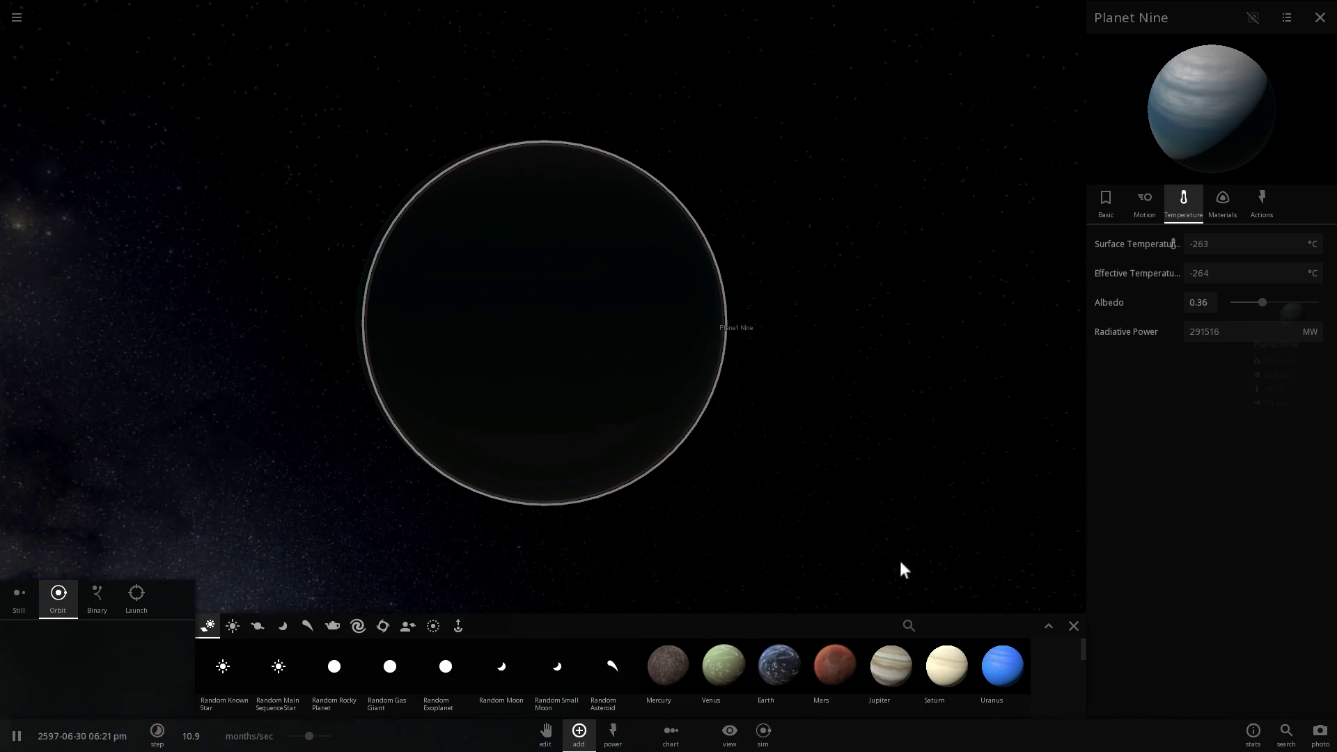
- Close the object library and turn off the object trails in the display options
left_click(1073, 626)
right_click_drag(764, 552, 492, 453)
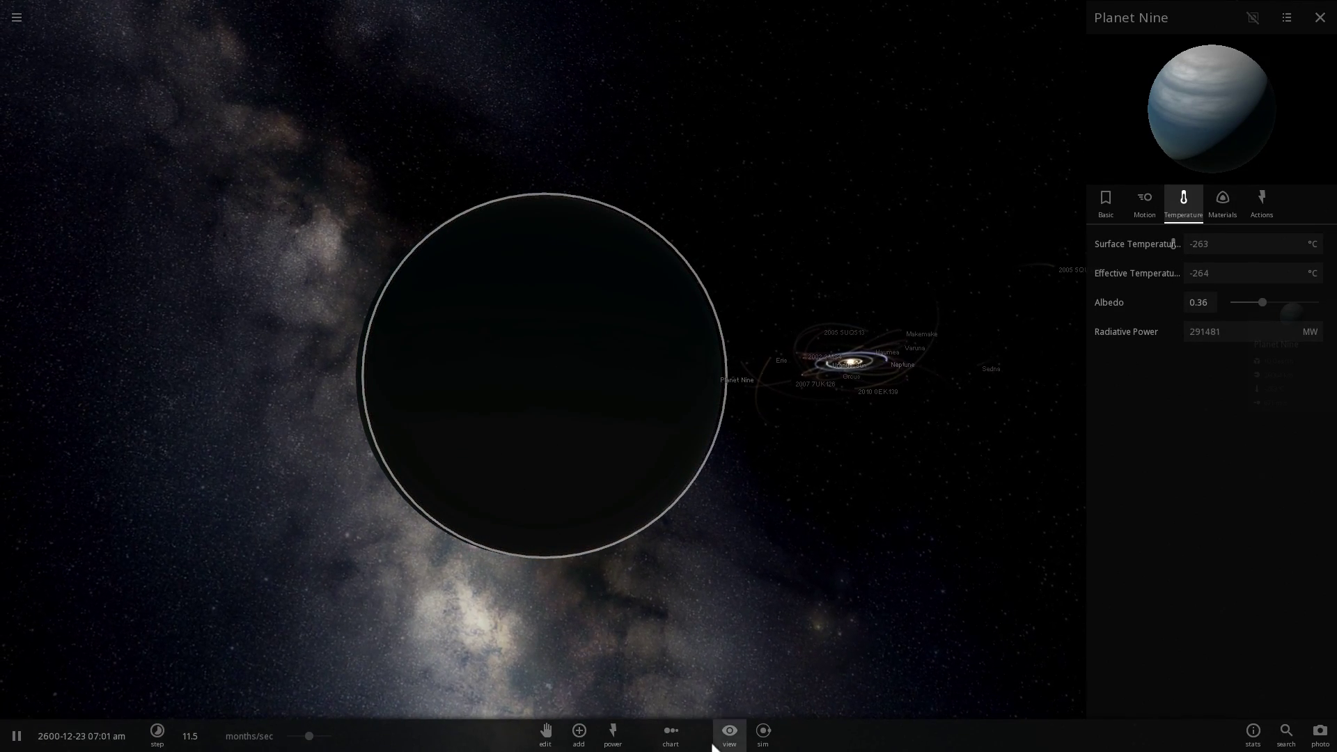
left_click(719, 736)
left_click(607, 698)
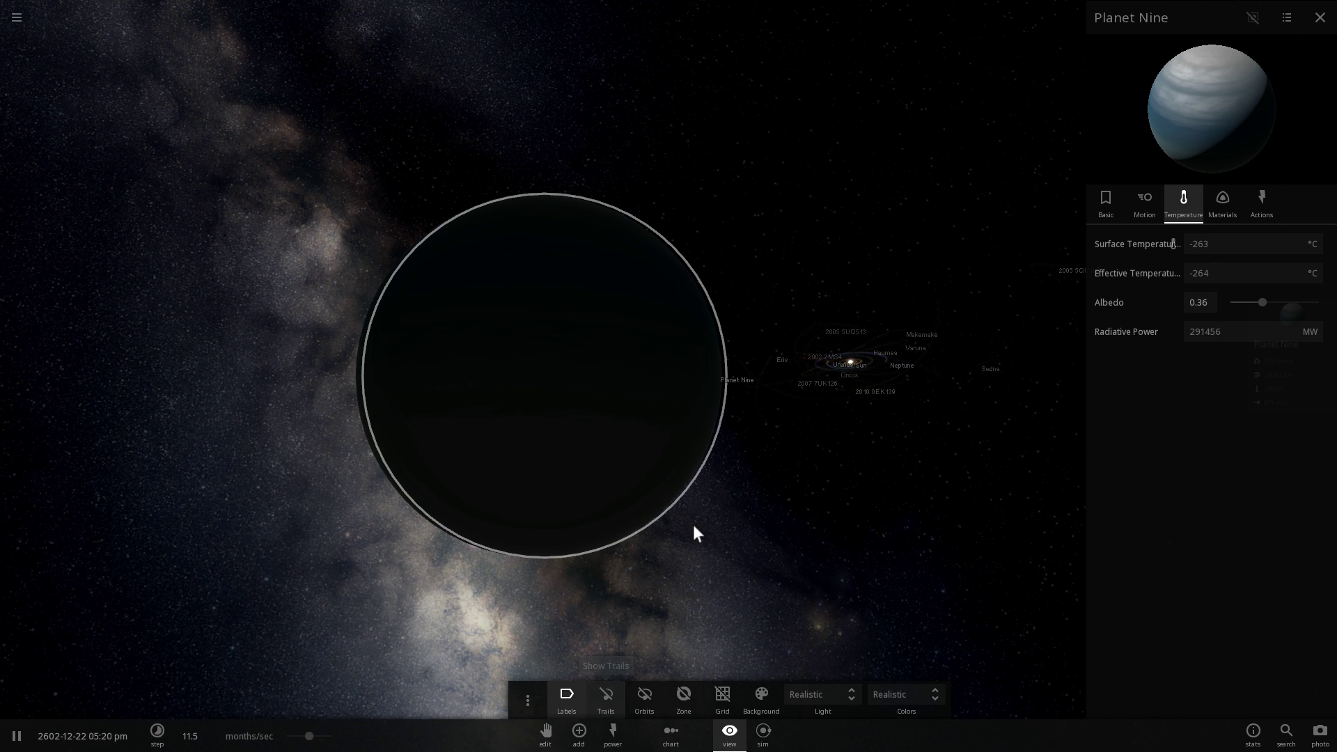
- Examine Planet Nine's dark disk up close and from several sides, looking back toward the distant Sun
right_click_drag(697, 530, 792, 488)
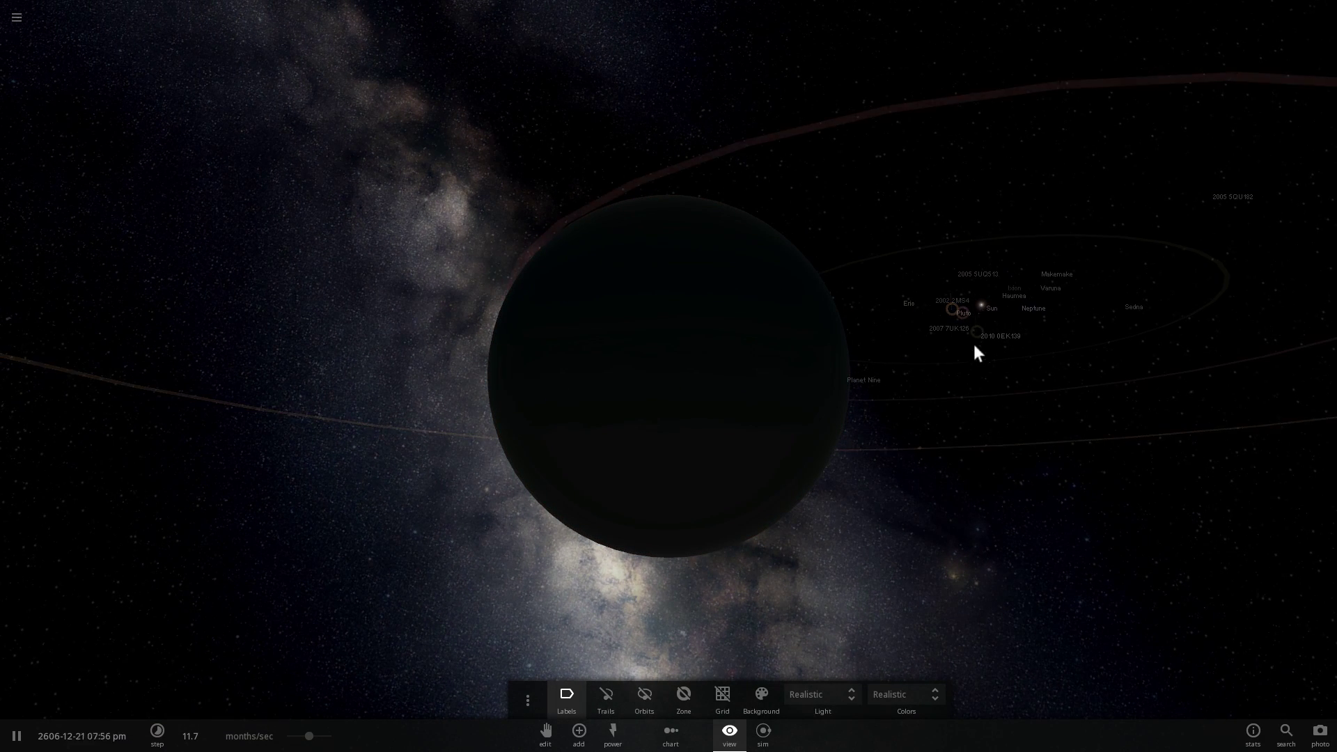
right_click_drag(972, 342, 985, 376)
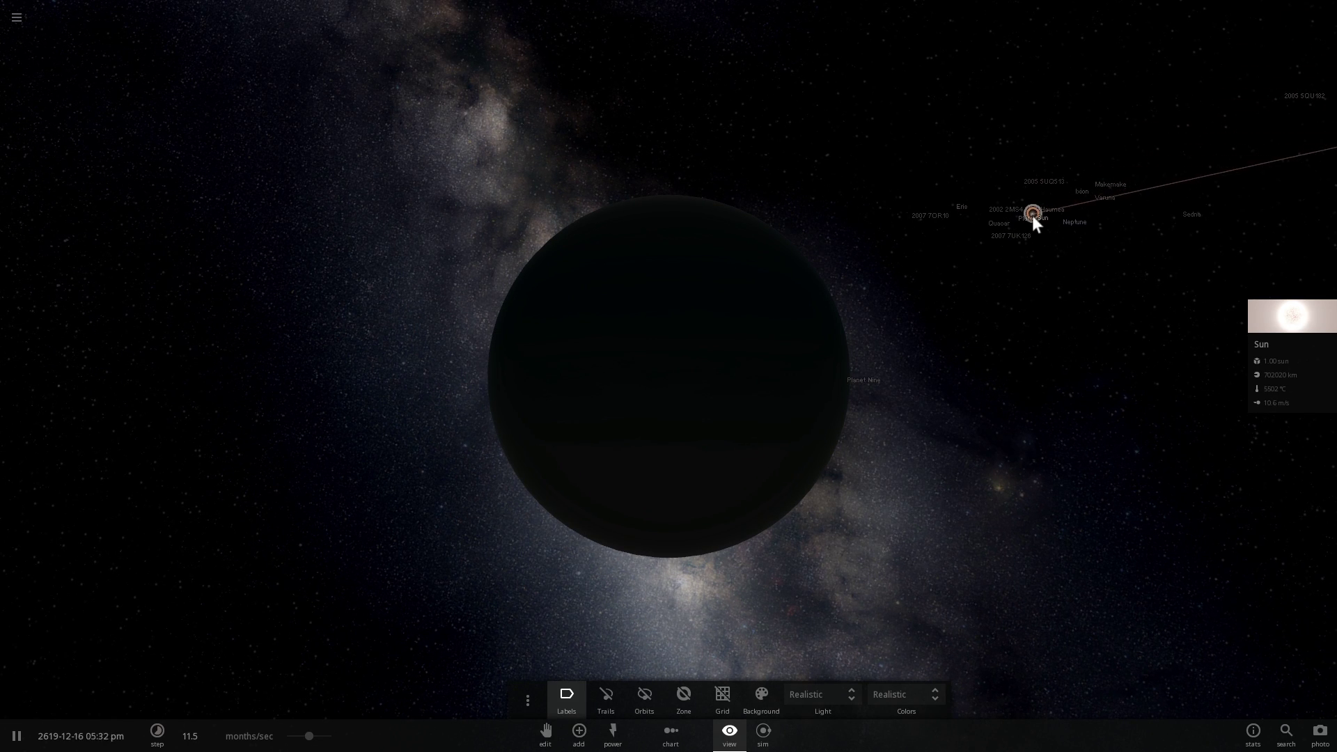
right_click_drag(852, 319, 701, 318)
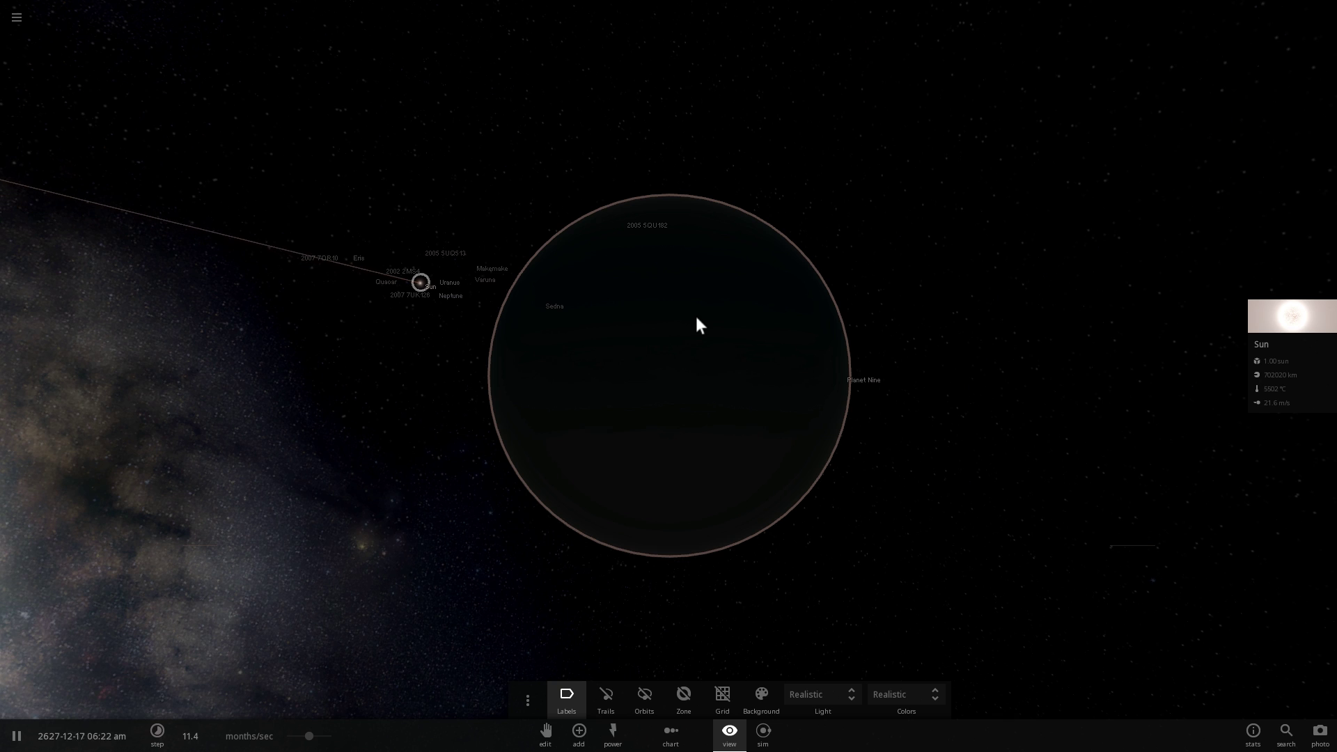
left_click(618, 376)
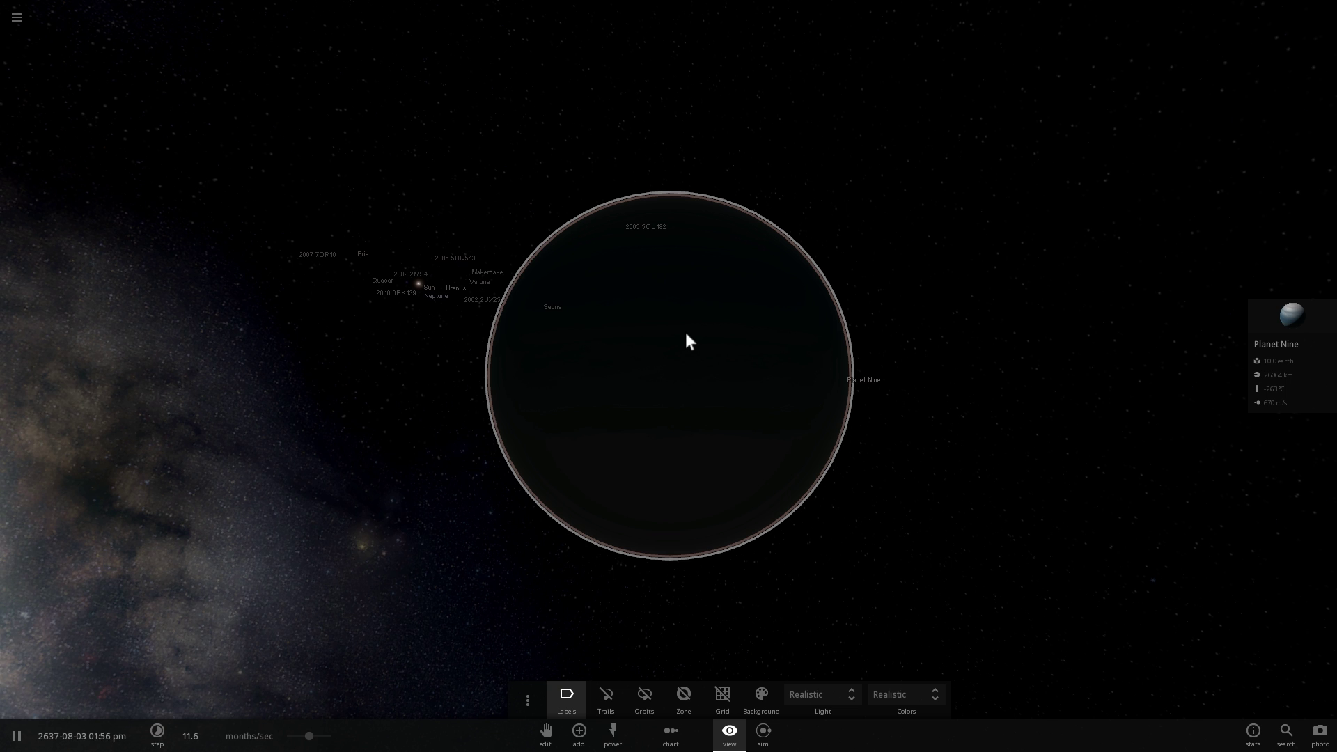
right_click_drag(685, 332, 691, 375)
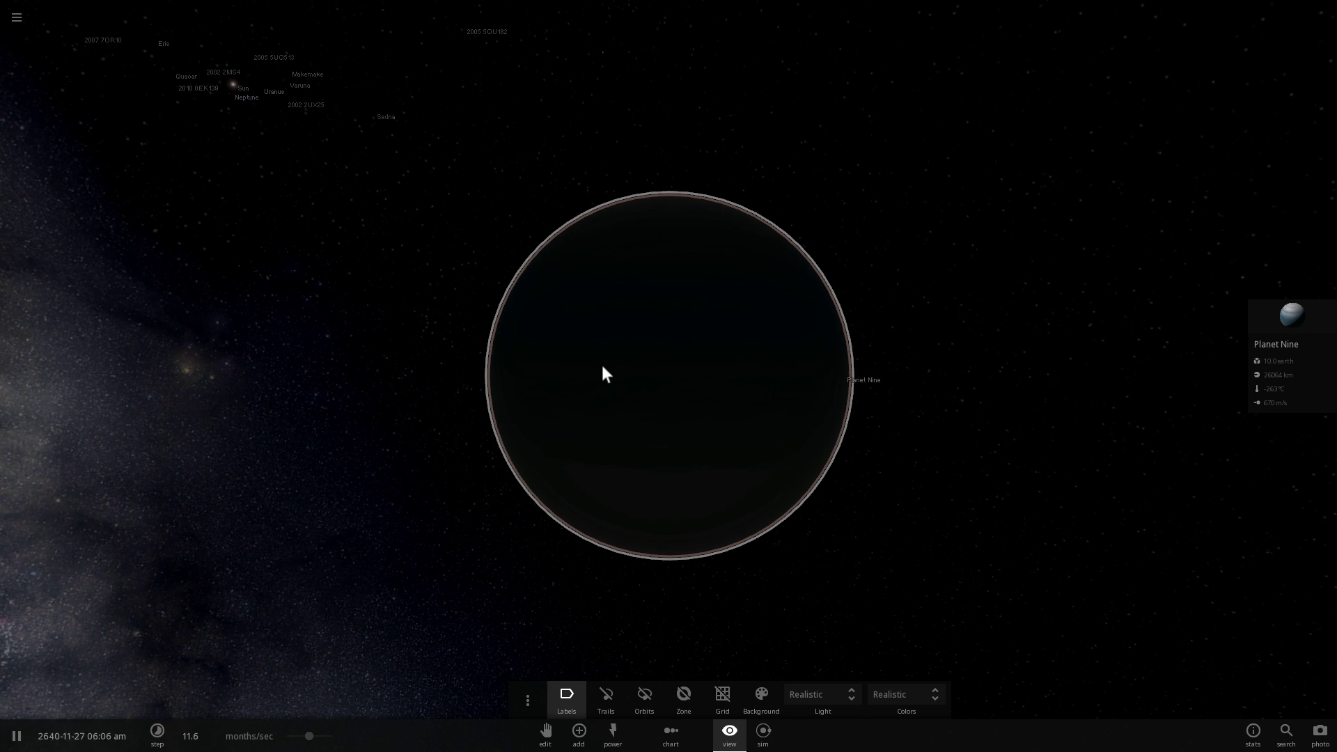
right_click_drag(574, 358, 608, 316)
scroll(633, 331, "up", 1)
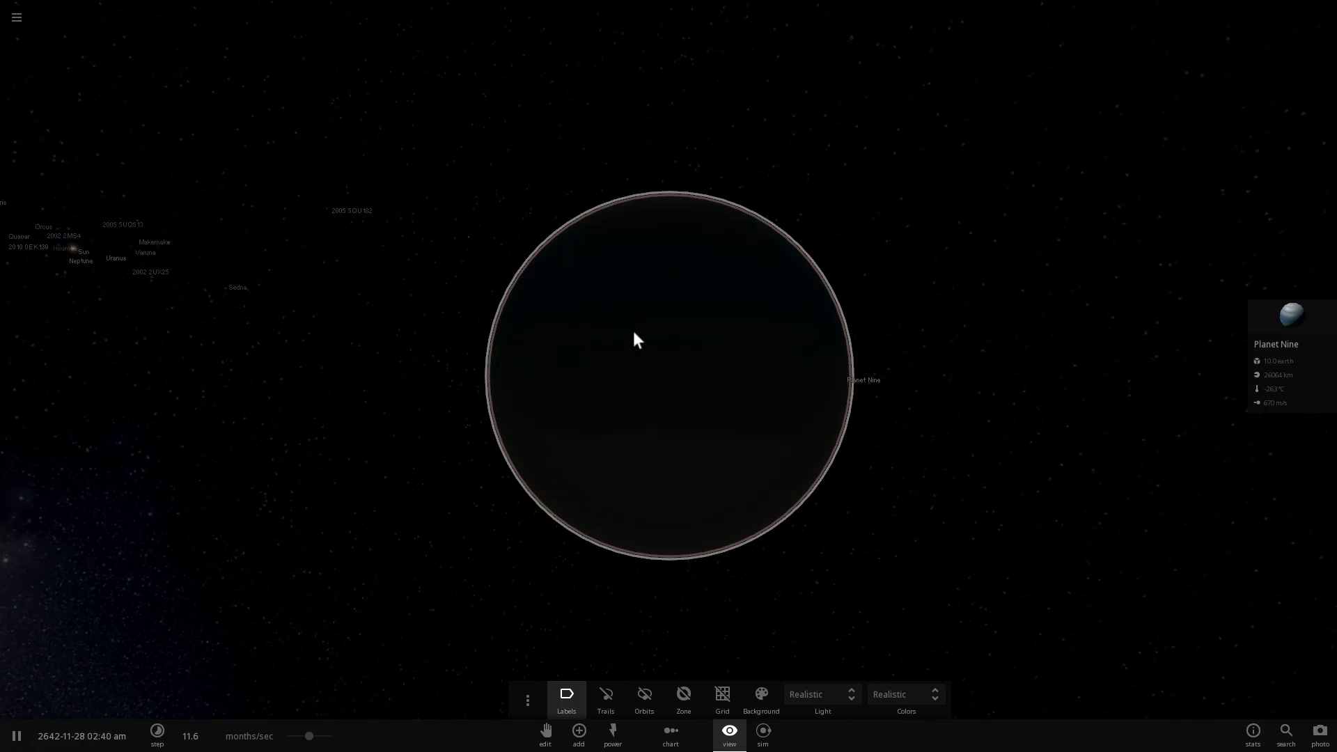
scroll(633, 331, "up", 3)
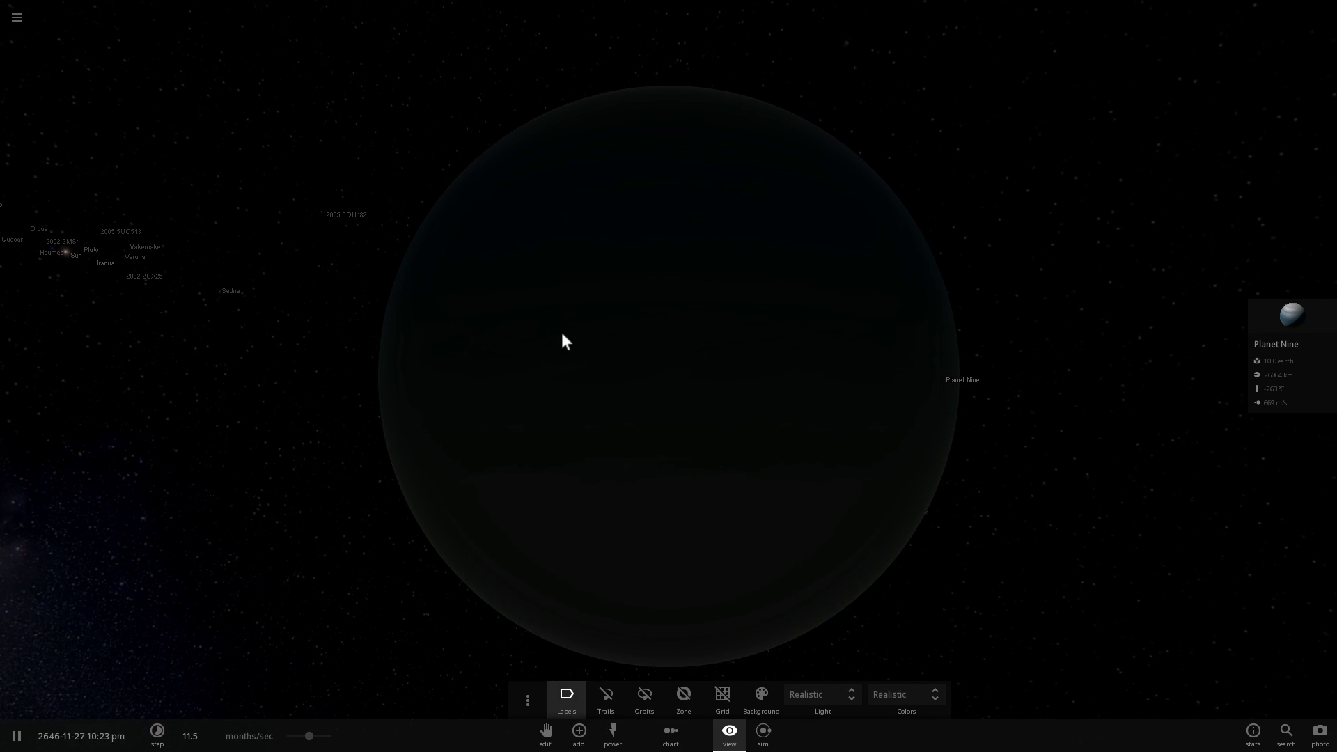
left_click_drag(562, 332, 785, 319)
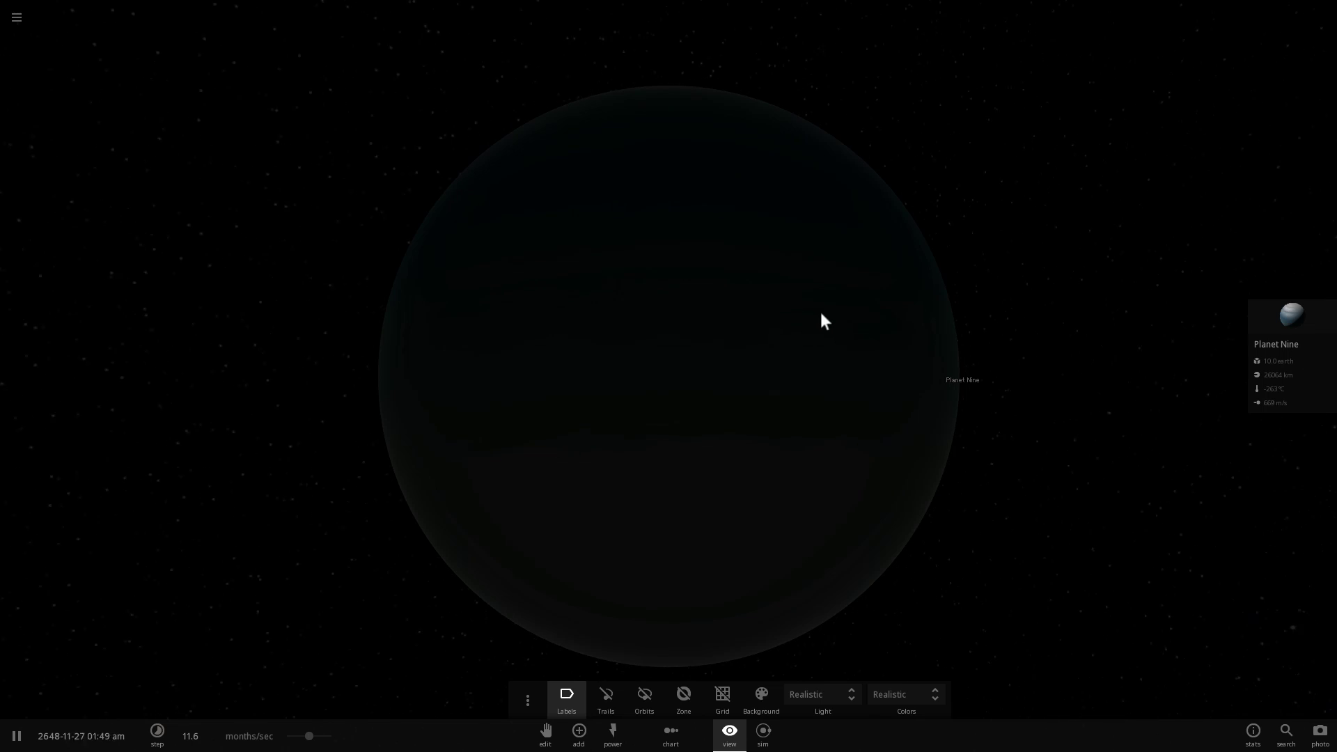
scroll(828, 315, "down", 3)
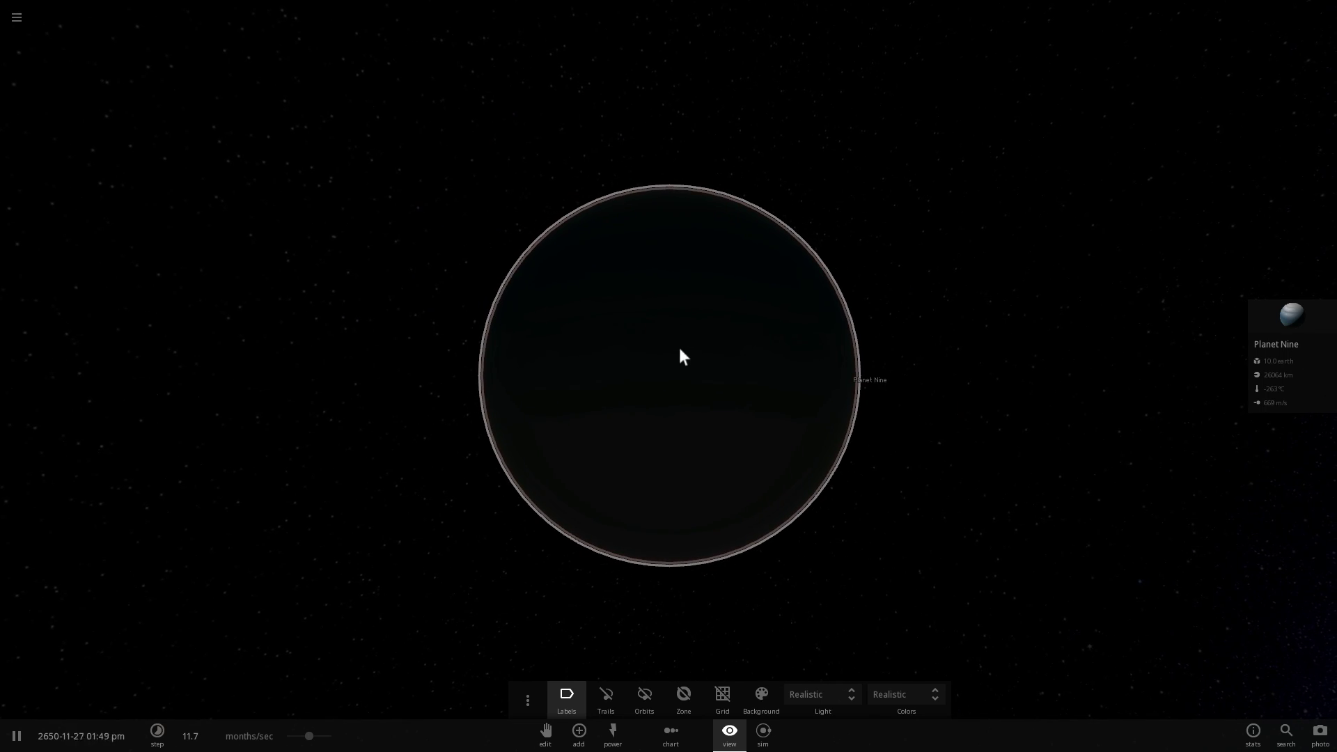
left_click_drag(502, 343, 418, 372)
left_click_drag(627, 364, 597, 357)
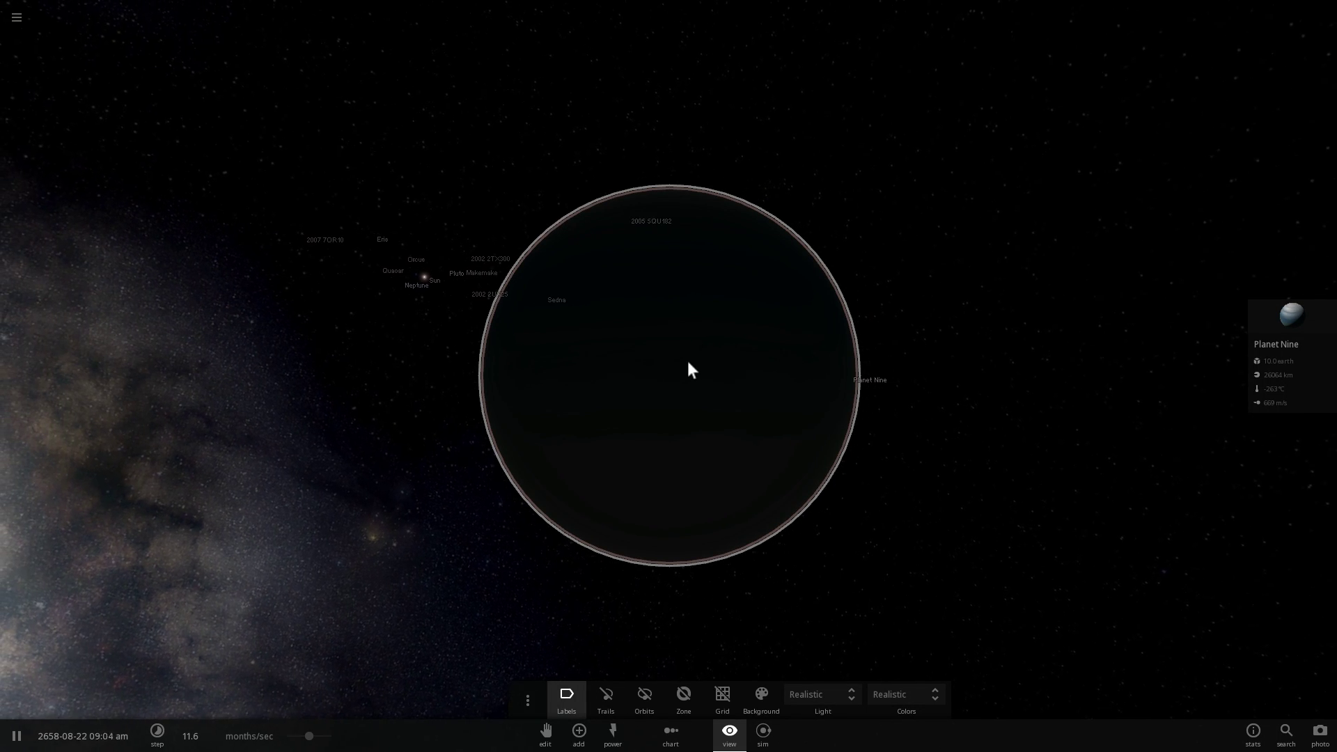
- Compare Planet Nine's appearance at different distances against the Milky Way and against darker parts of the sky
scroll(687, 362, "down", 2)
scroll(687, 370, "down", 2)
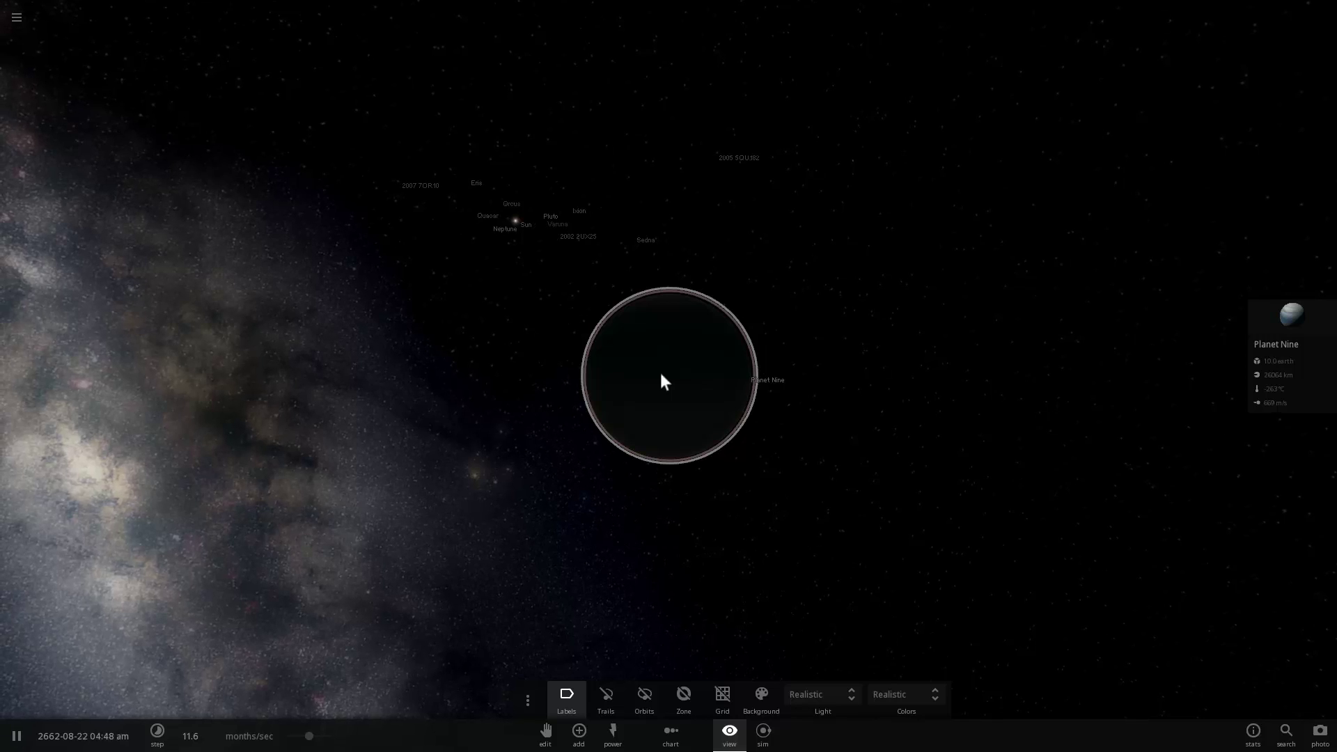
scroll(659, 373, "up", 2)
scroll(658, 374, "up", 2)
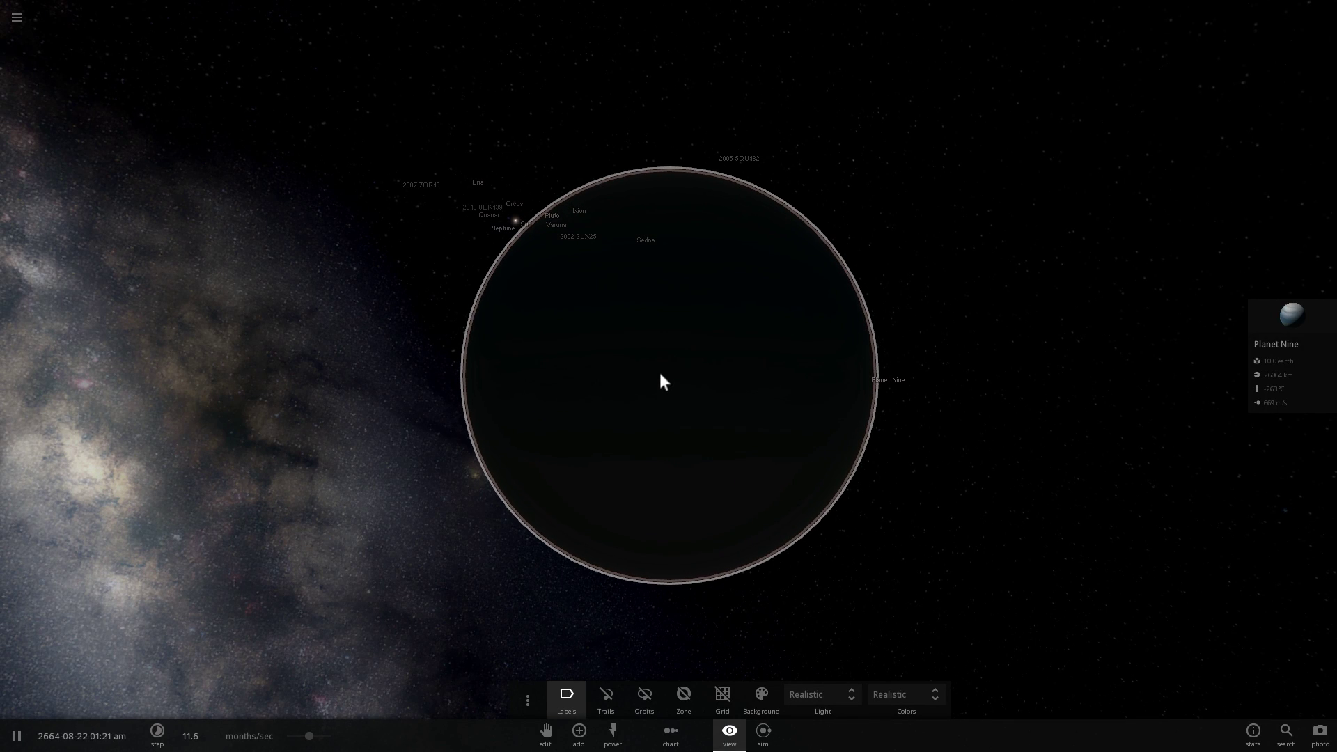
right_click_drag(660, 375, 608, 351)
right_click_drag(794, 356, 786, 353)
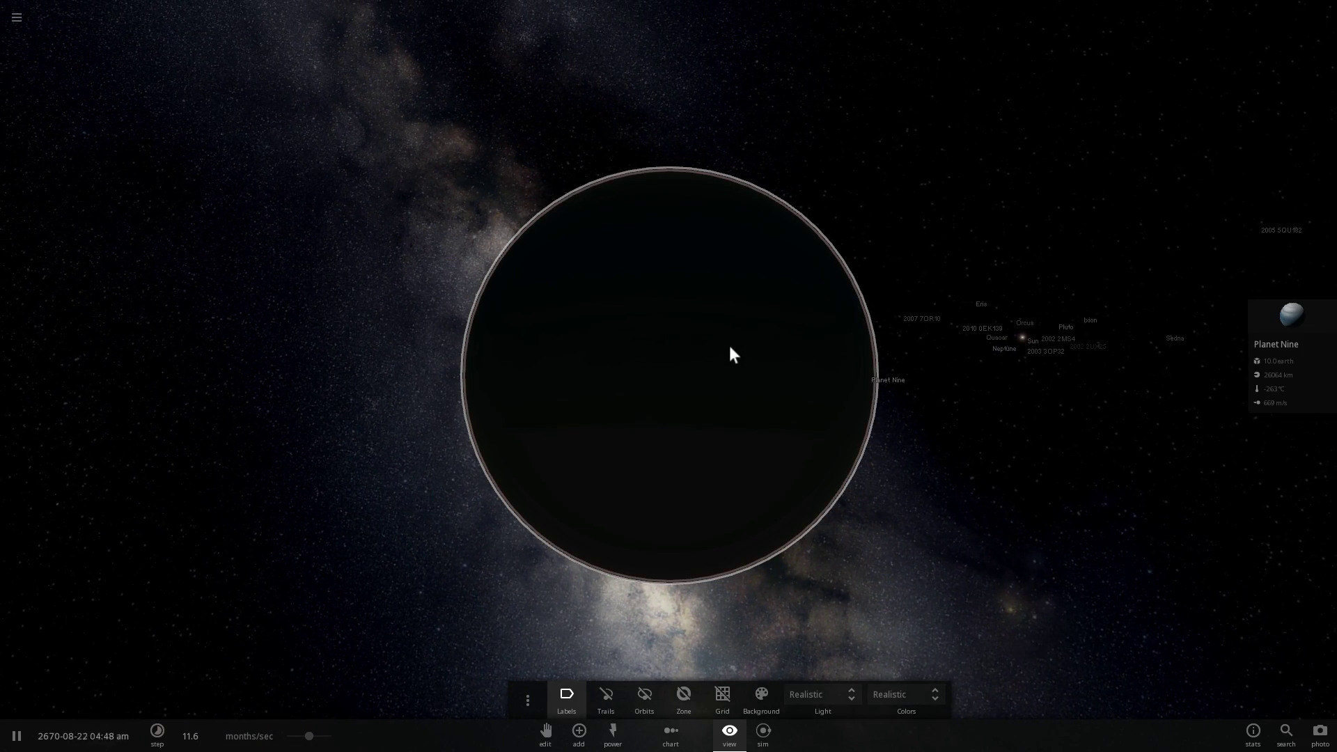
right_click_drag(961, 367, 730, 360)
right_click_drag(967, 387, 808, 387)
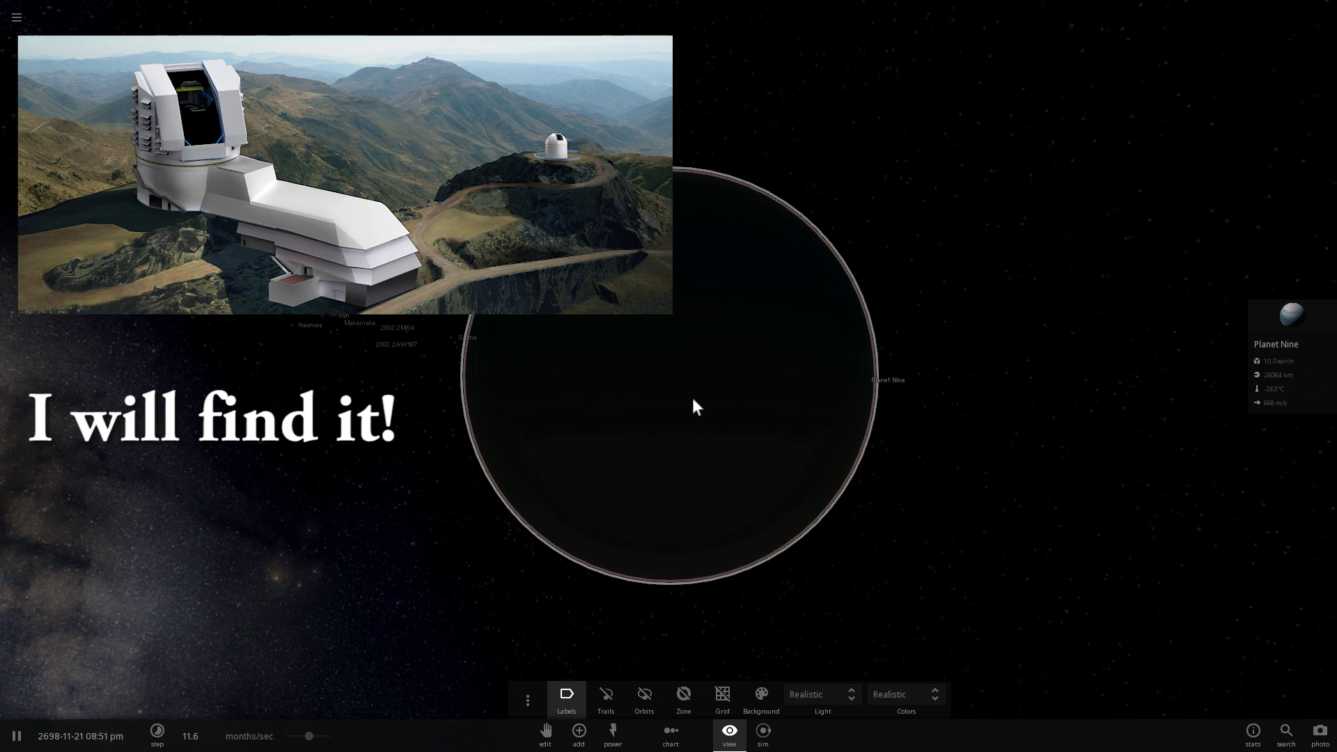
scroll(693, 398, "down", 5)
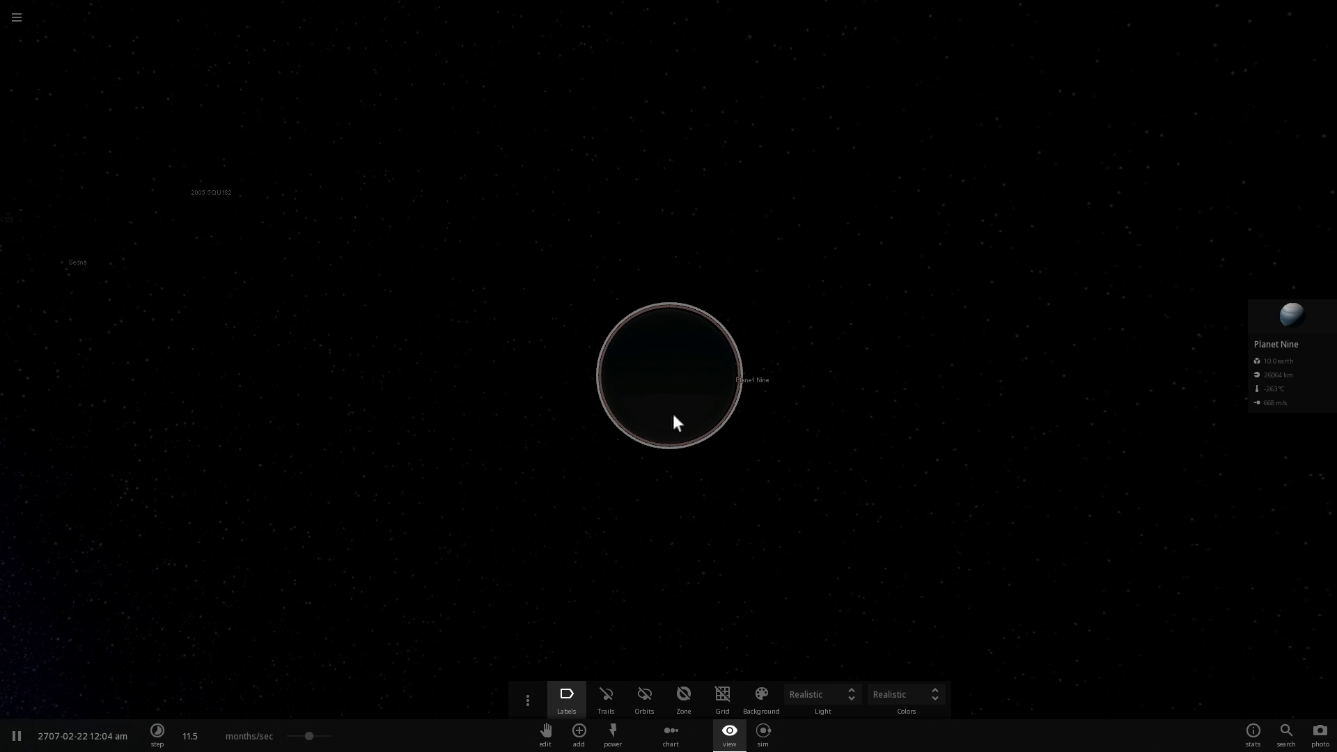
scroll(697, 417, "up", 4)
scroll(720, 421, "up", 2)
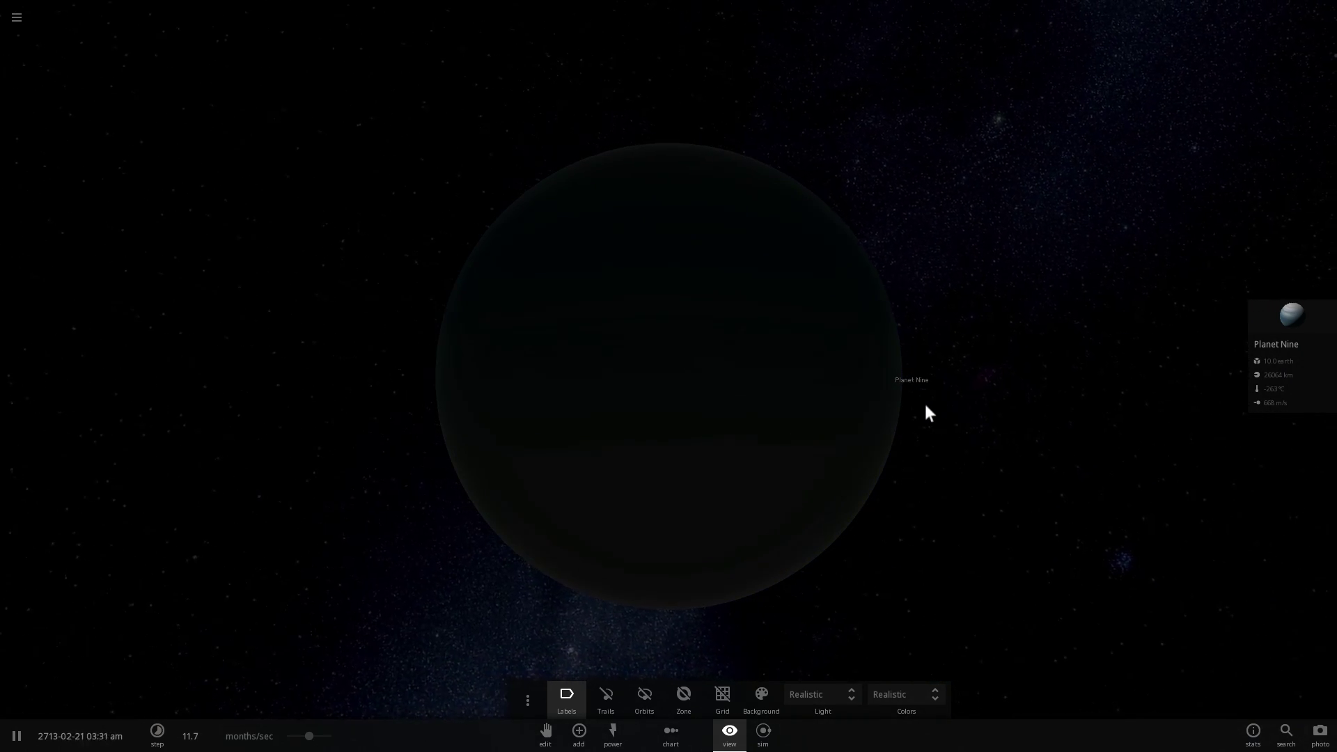
- Hide the object labels and view the unlabelled Planet Nine from near, far and several sides
scroll(925, 406, "down", 5)
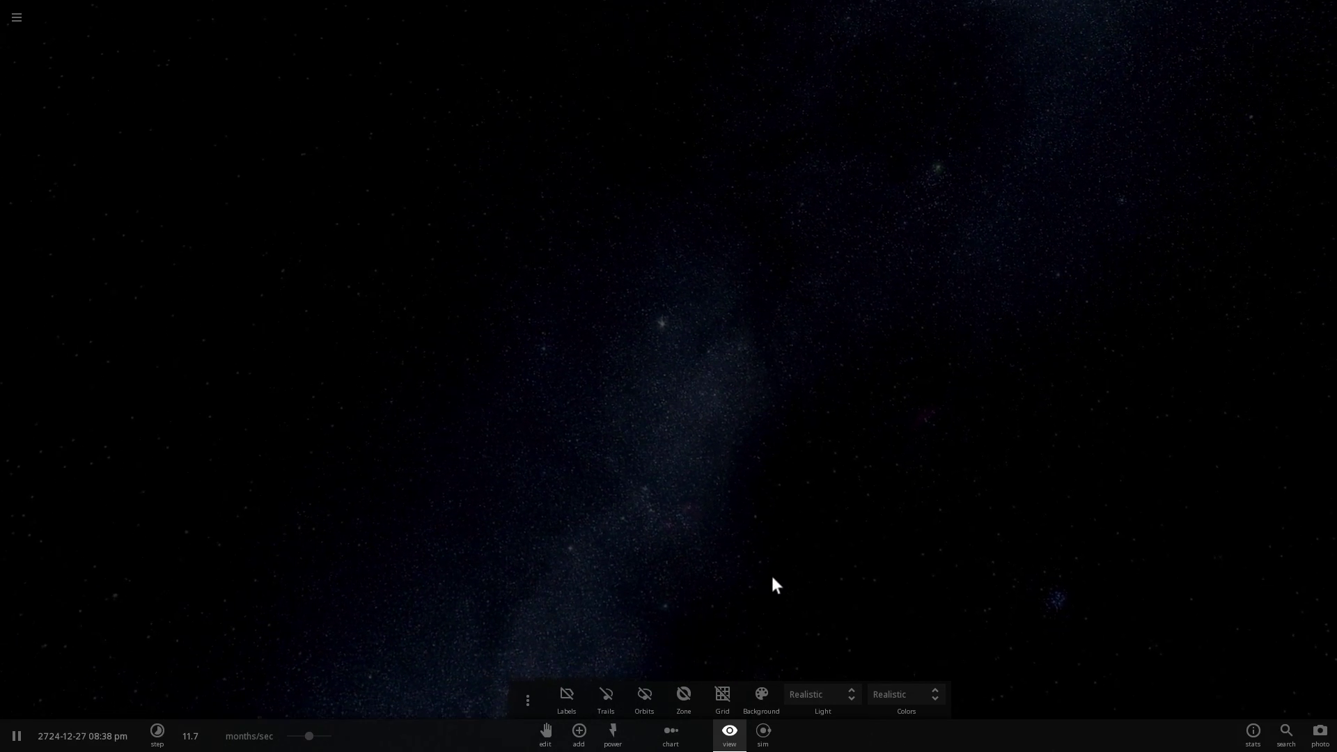
scroll(756, 486, "up", 5)
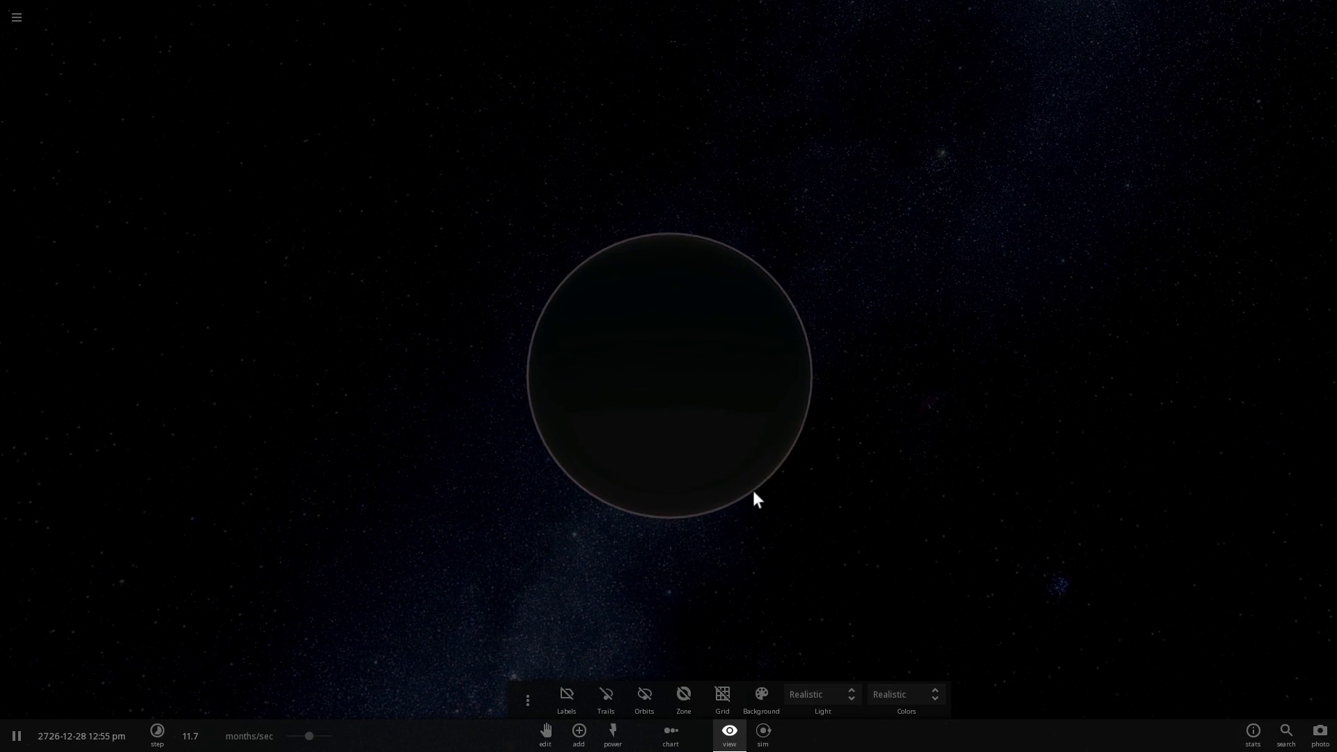
left_click_drag(796, 486, 662, 558)
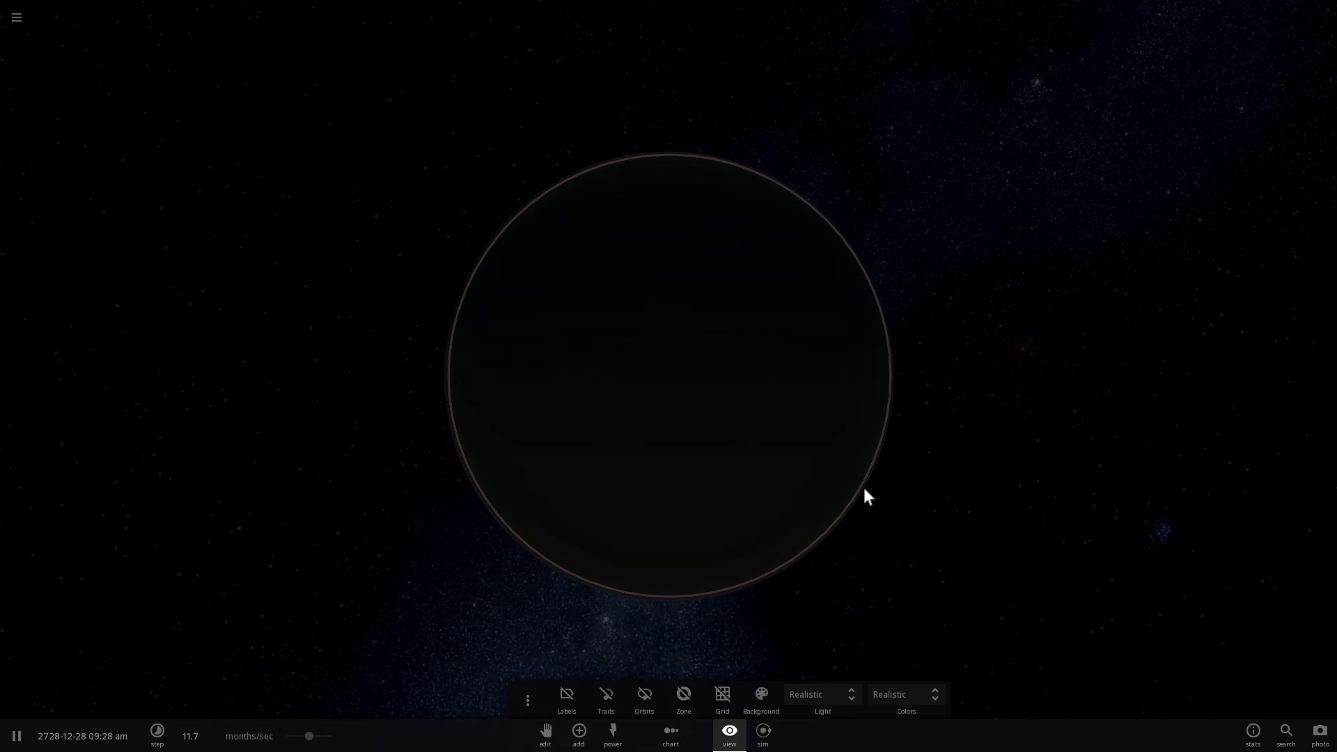
left_click_drag(855, 488, 533, 518)
left_click_drag(744, 496, 552, 629)
scroll(553, 629, "down", 5)
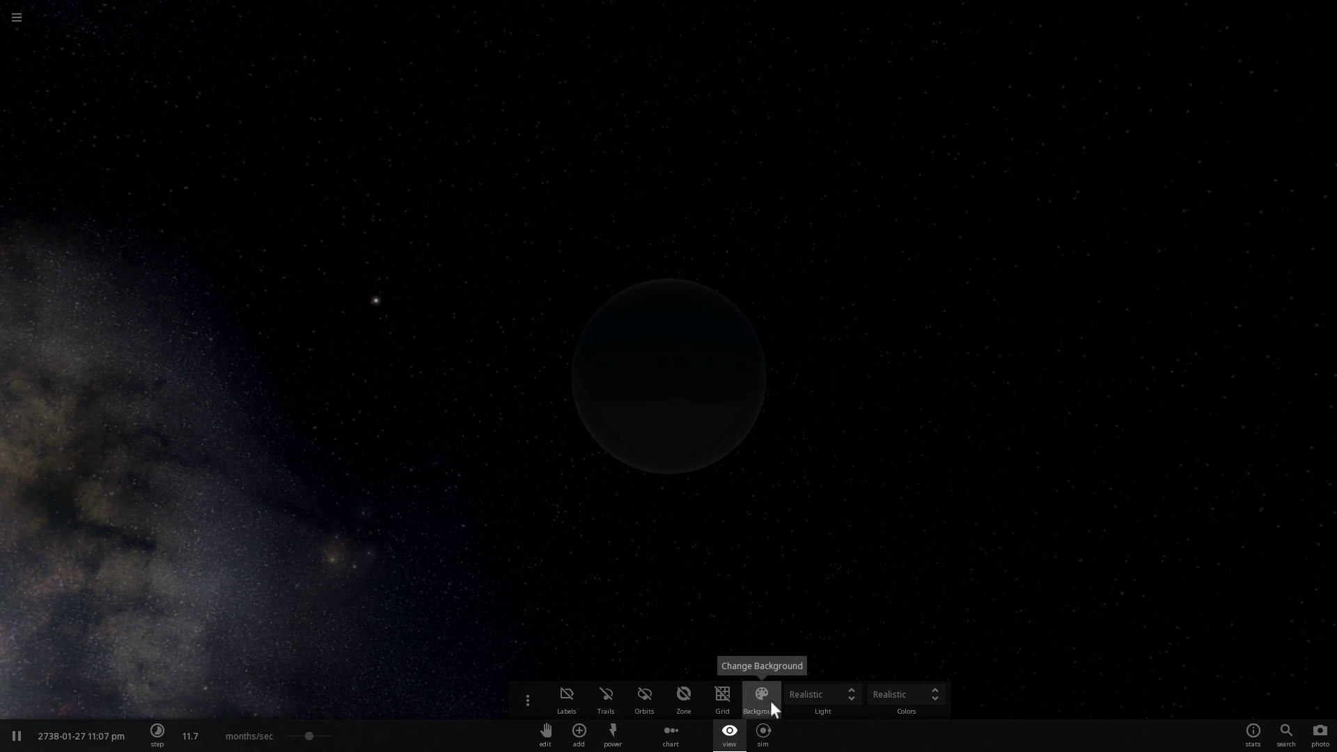
scroll(693, 578, "down", 1)
left_click_drag(719, 578, 660, 560)
- Review Planet Nine's material composition, and close its properties and the display options
left_click(679, 435)
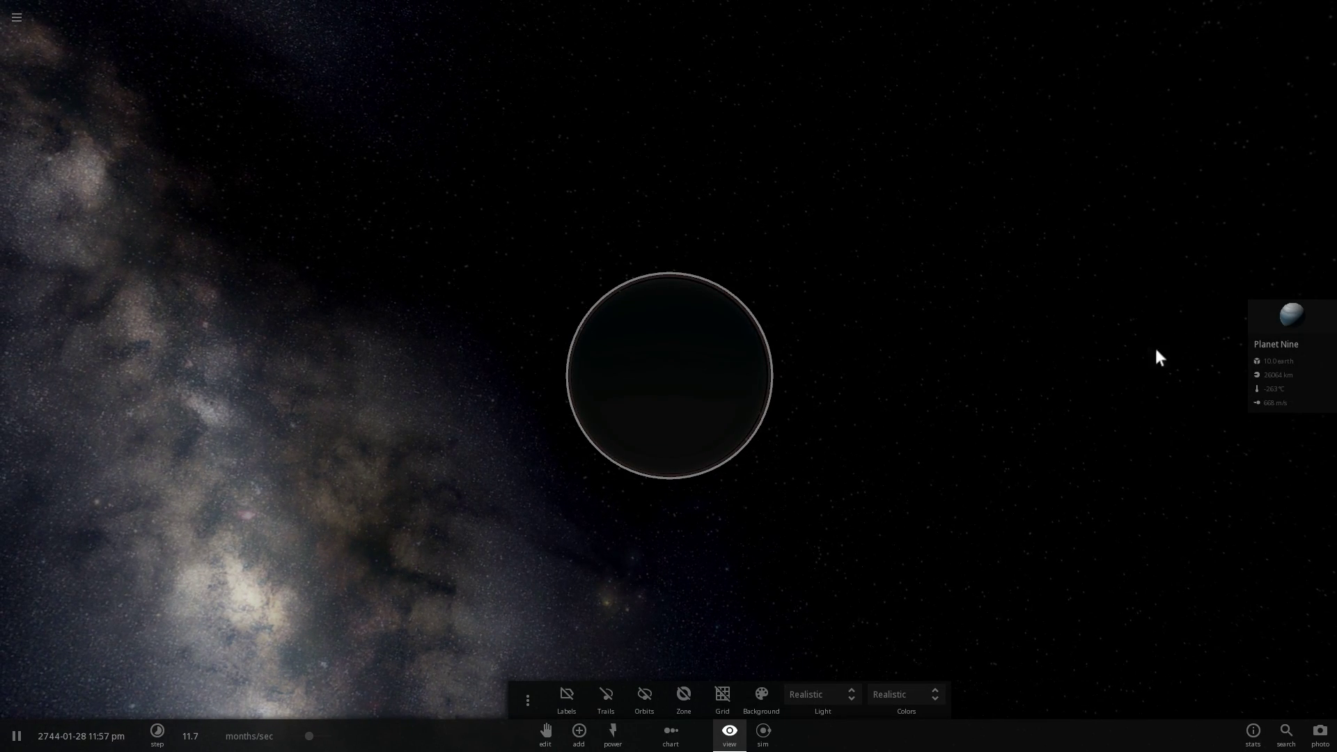
left_click(1274, 328)
left_click(1220, 209)
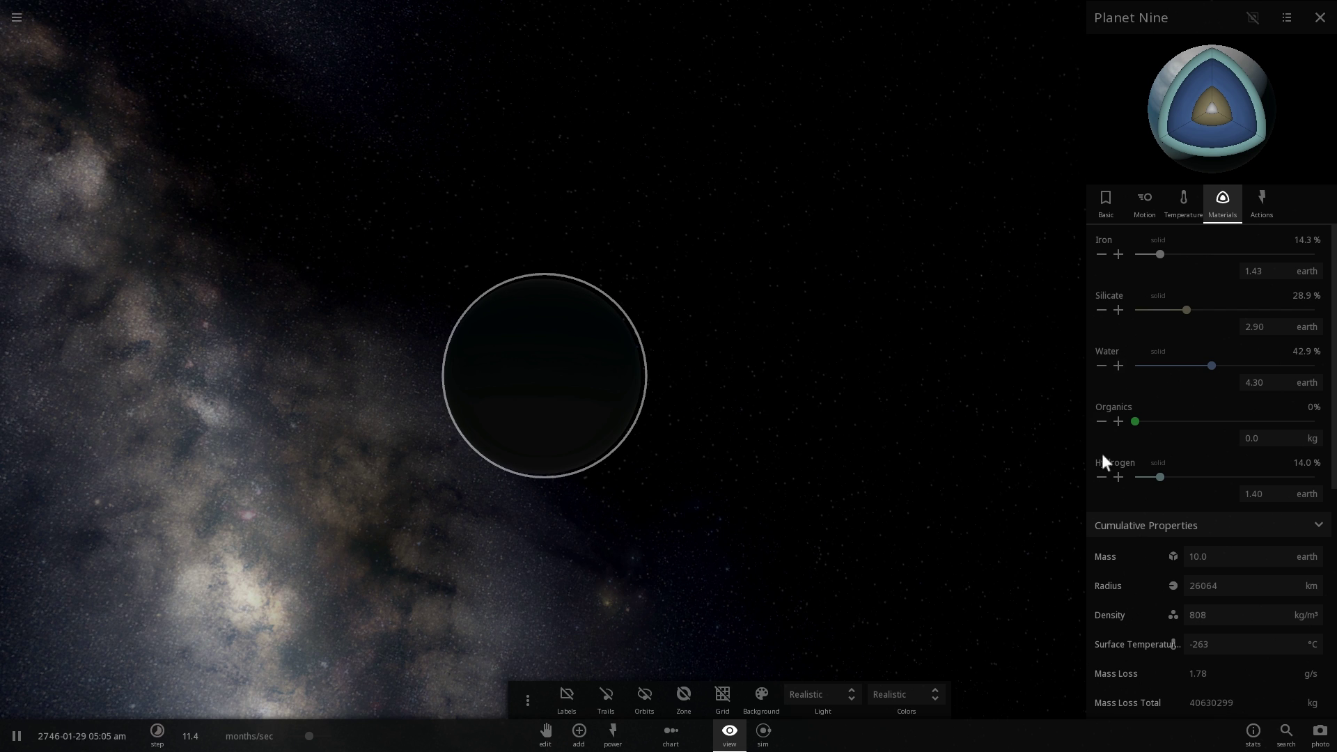
left_click(729, 731)
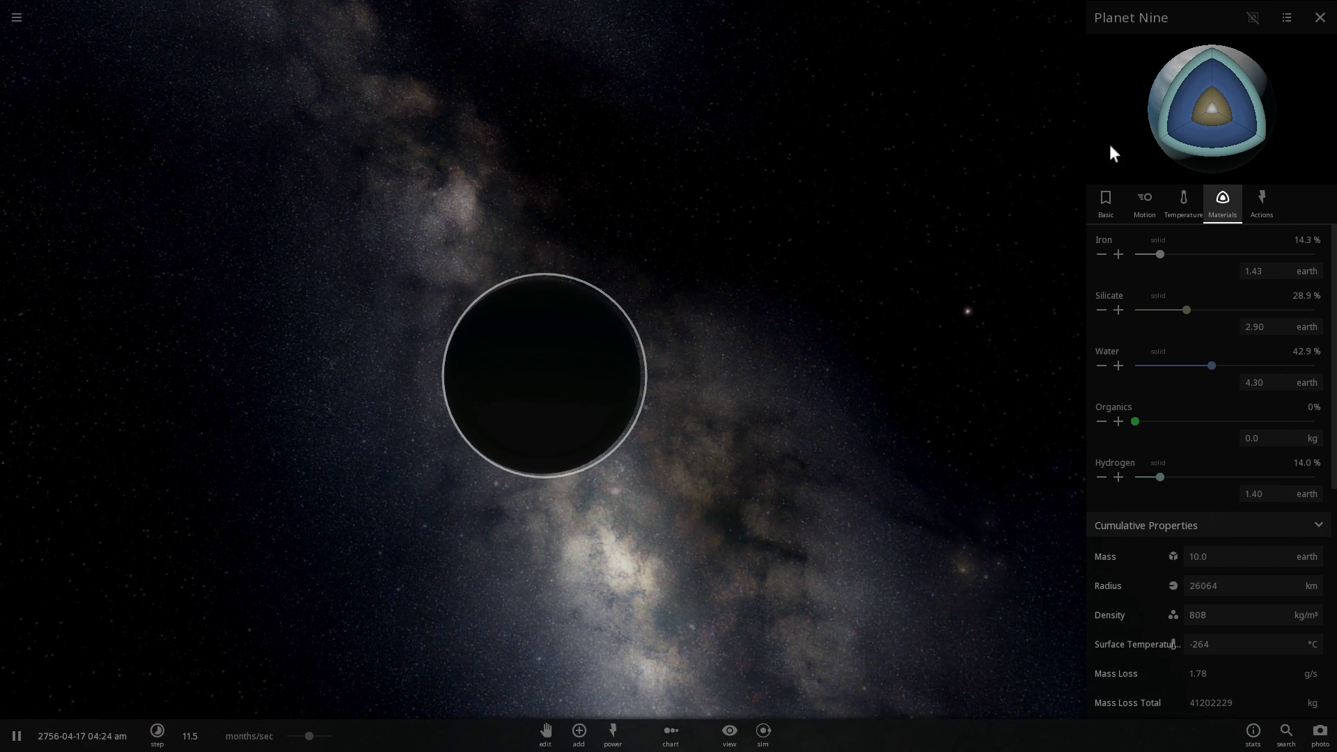
left_click(1326, 25)
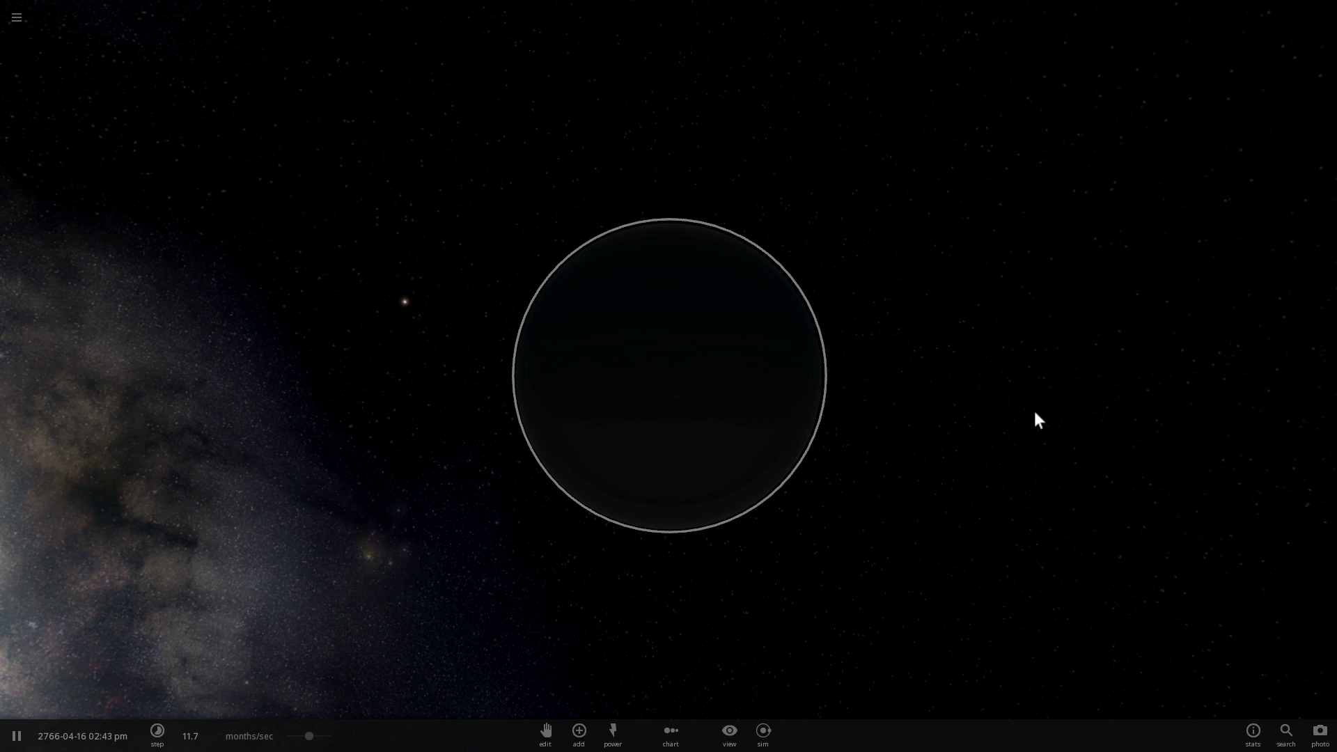
- Turn the trails back on and bring the whole Solar System around the Sun into view
scroll(1033, 412, "down", 5)
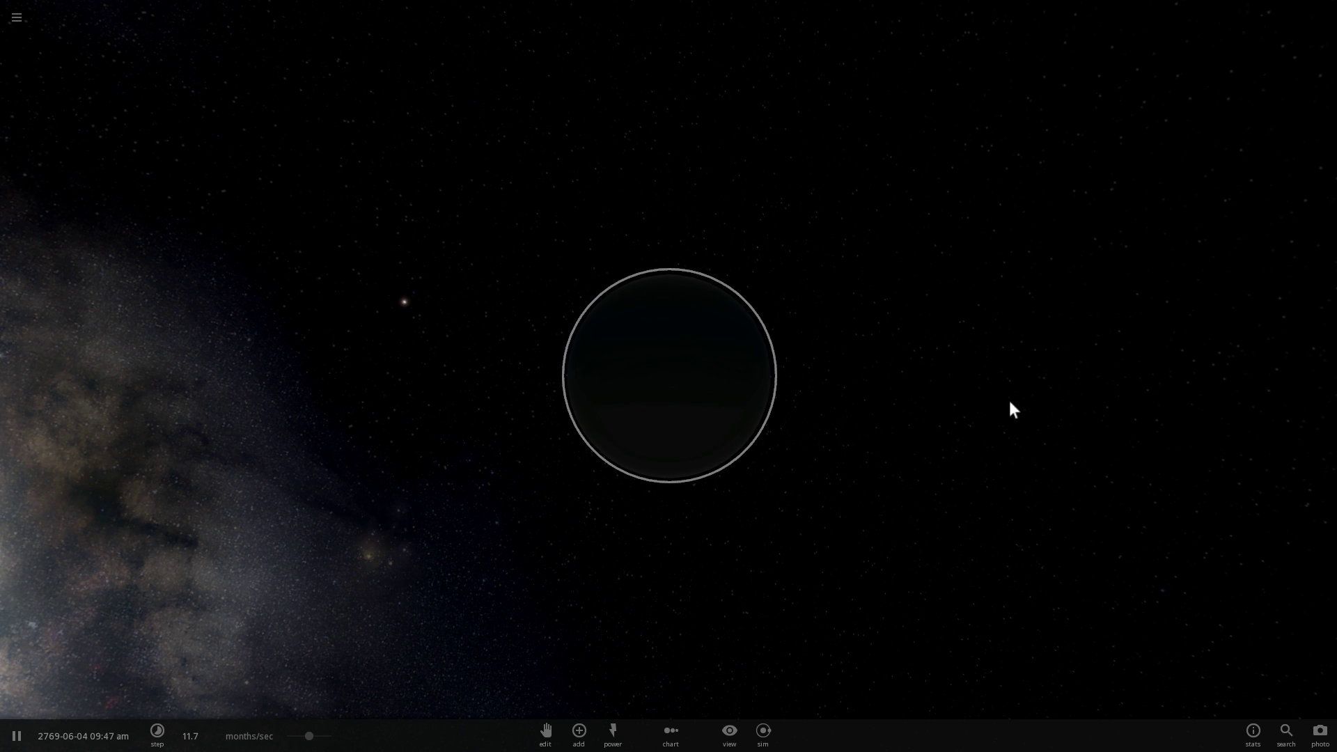
left_click_drag(923, 380, 913, 388)
scroll(910, 390, "down", 2)
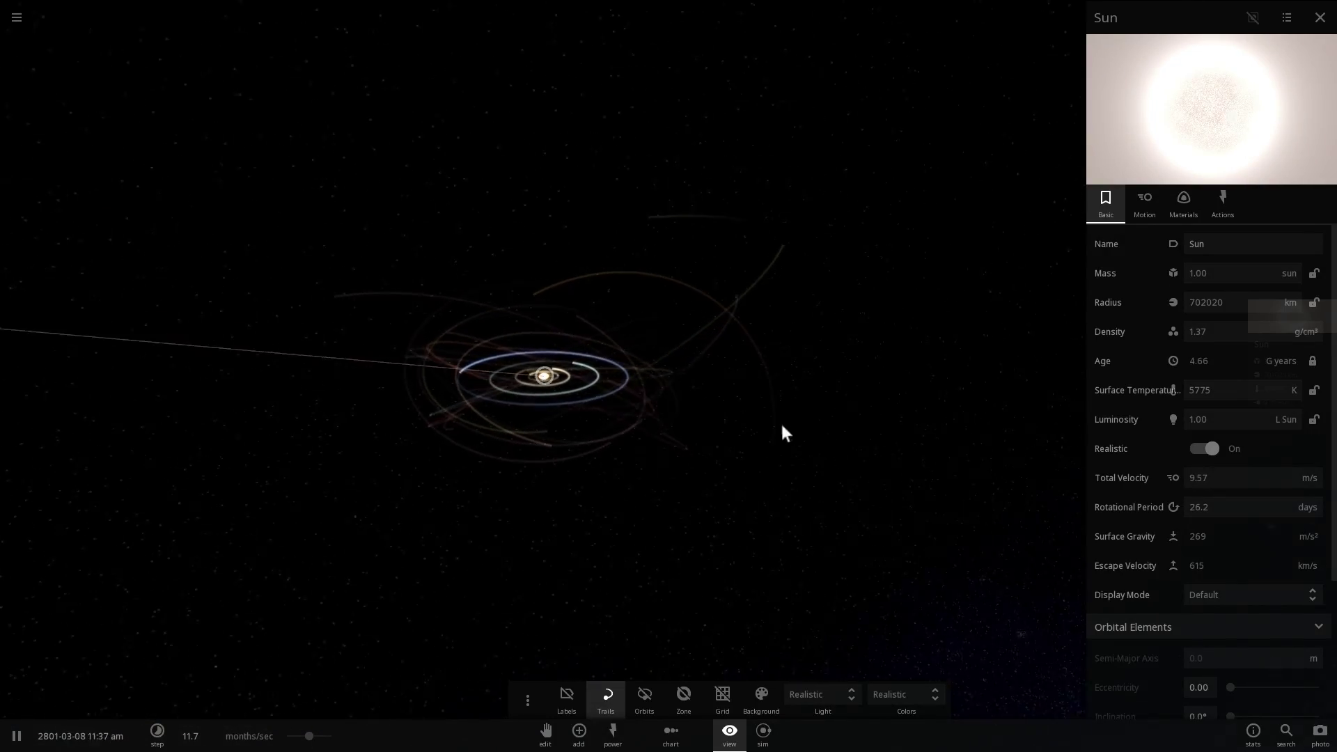
- Check the basic properties of 2005 5QU182 in the outer Solar System and return to a close view of Planet Nine
left_click(621, 231)
left_click_drag(676, 275, 836, 248)
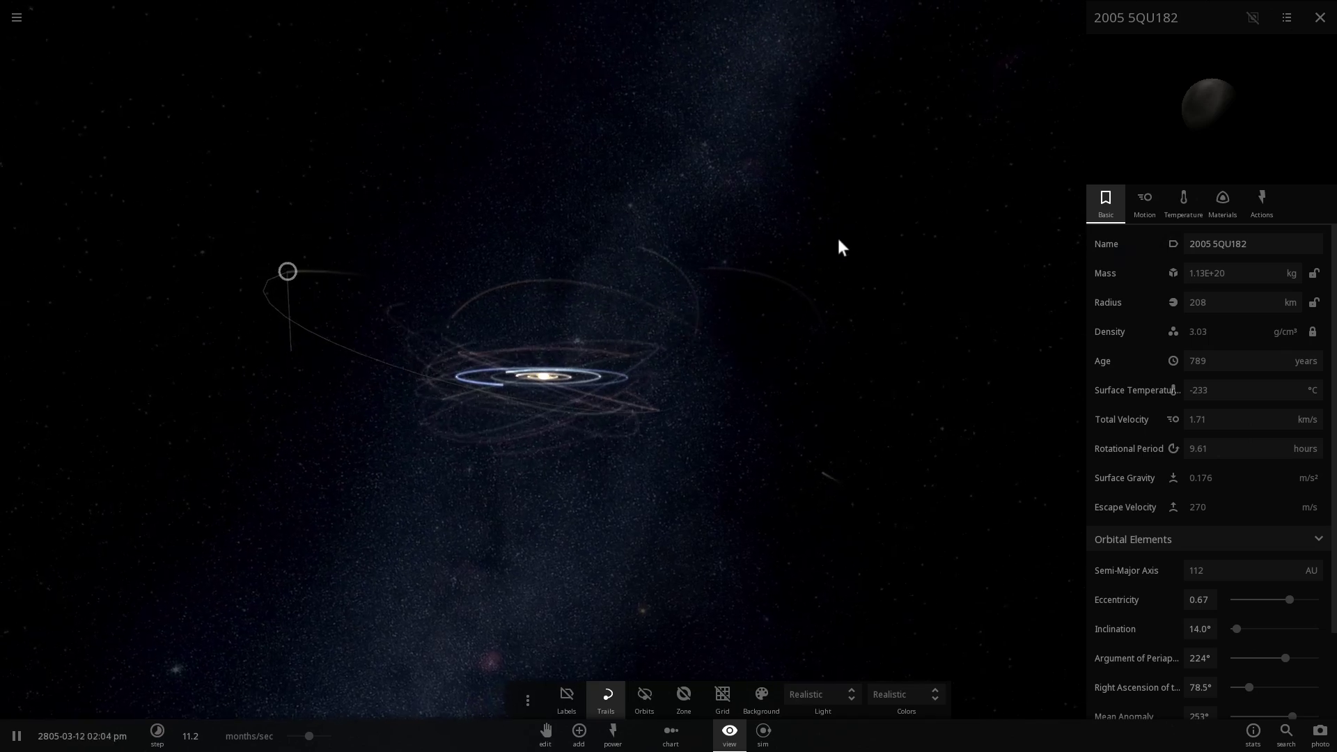
left_click(758, 450)
left_click_drag(763, 306, 808, 290)
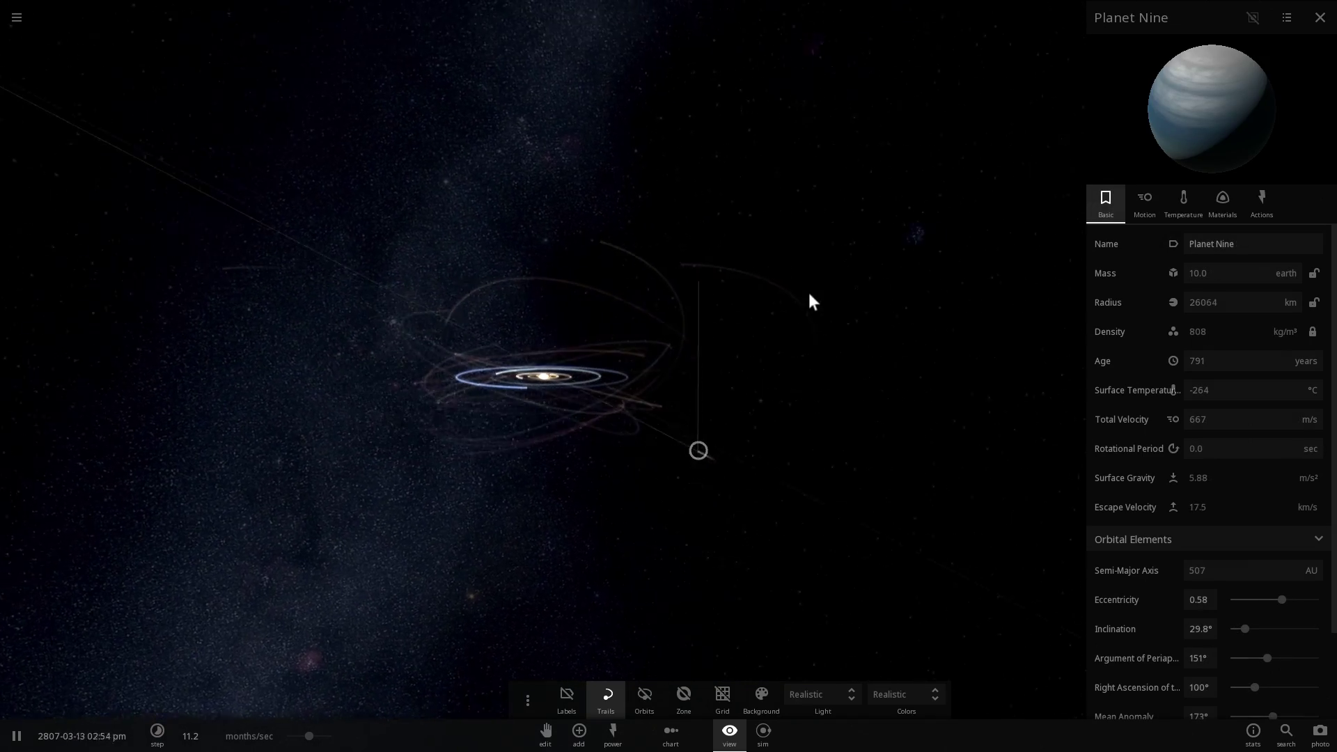
double_click(621, 443)
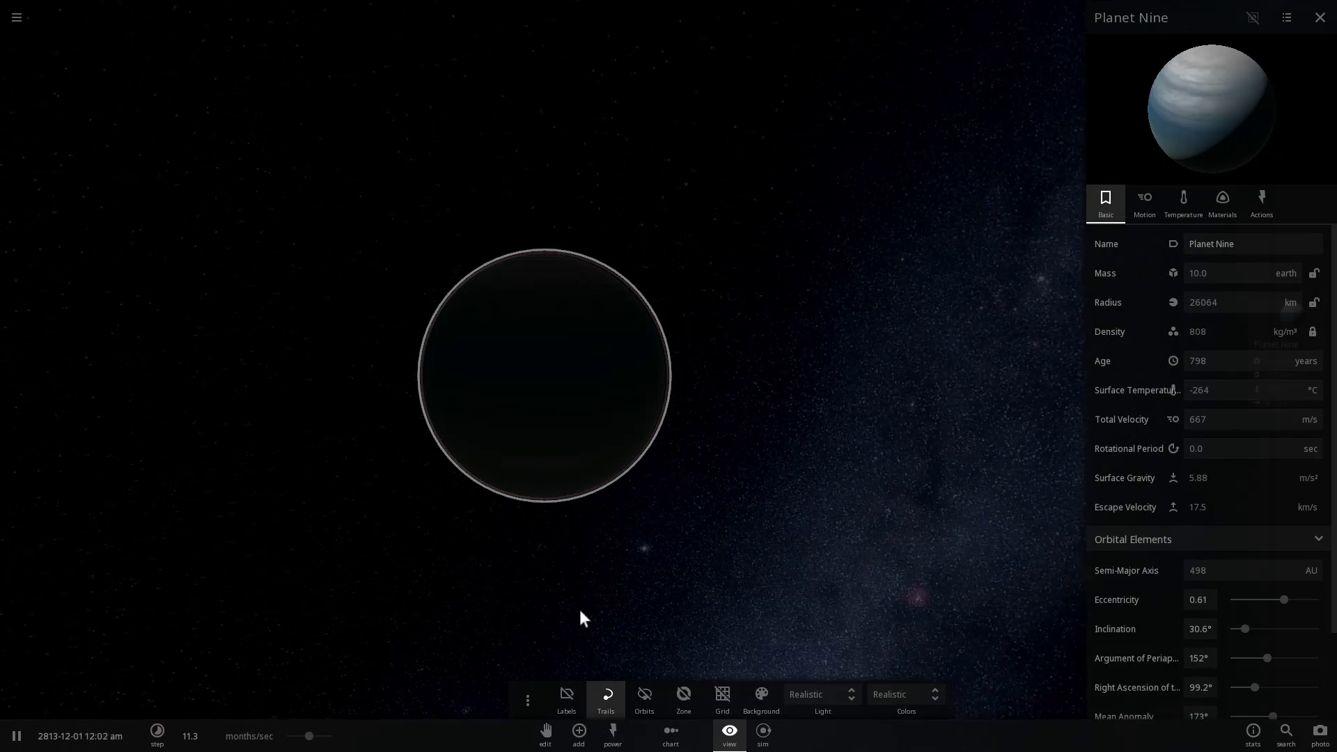
left_click(729, 733)
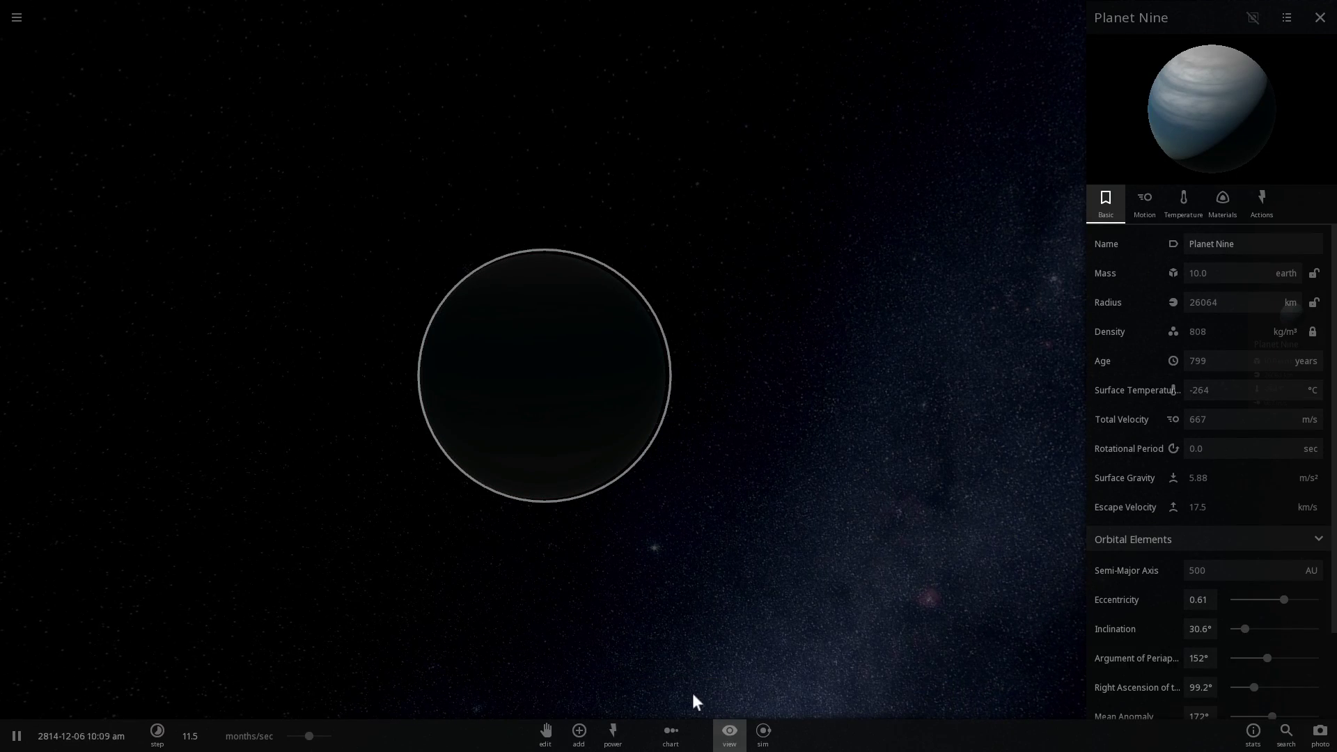
- Add an Earth in orbit around Planet Nine and slow the simulation to about 2 hours per second
left_click(579, 729)
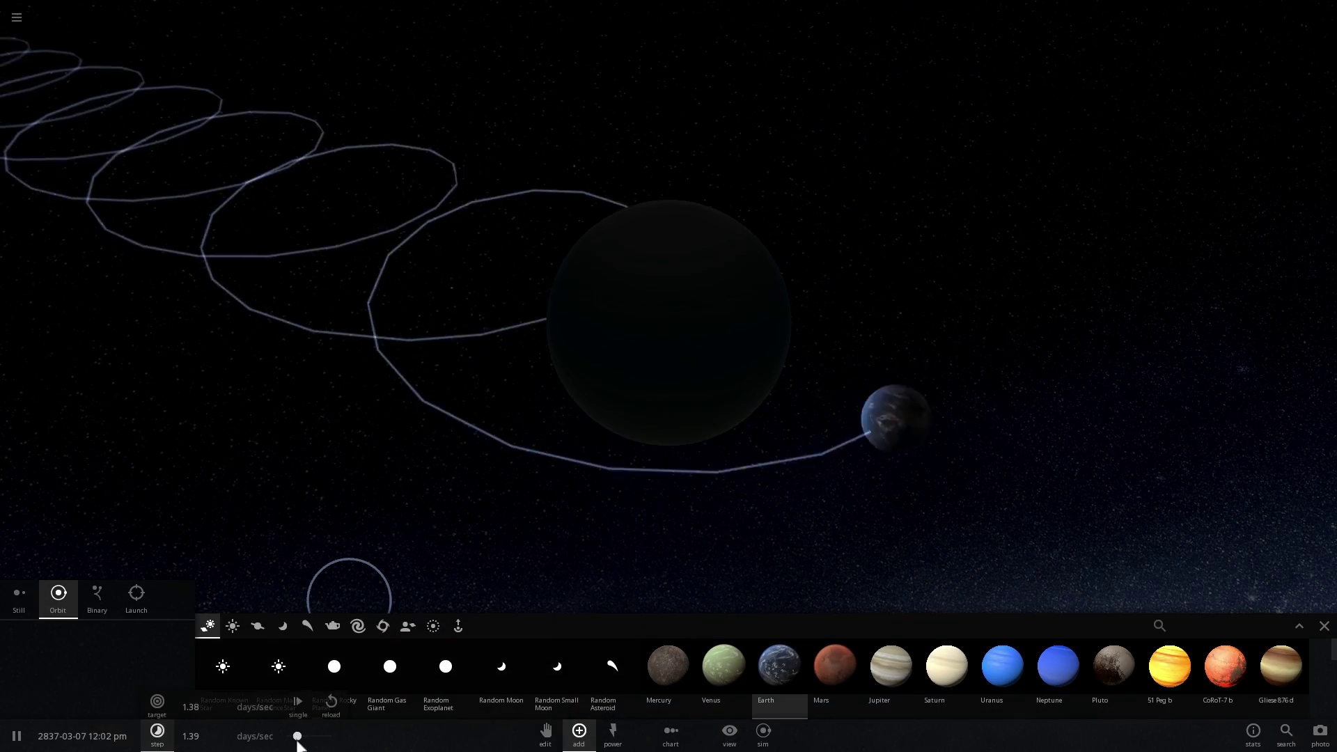
left_click_drag(295, 735, 288, 739)
right_click_drag(449, 562, 366, 520)
right_click(367, 520)
right_click_drag(525, 486, 874, 330)
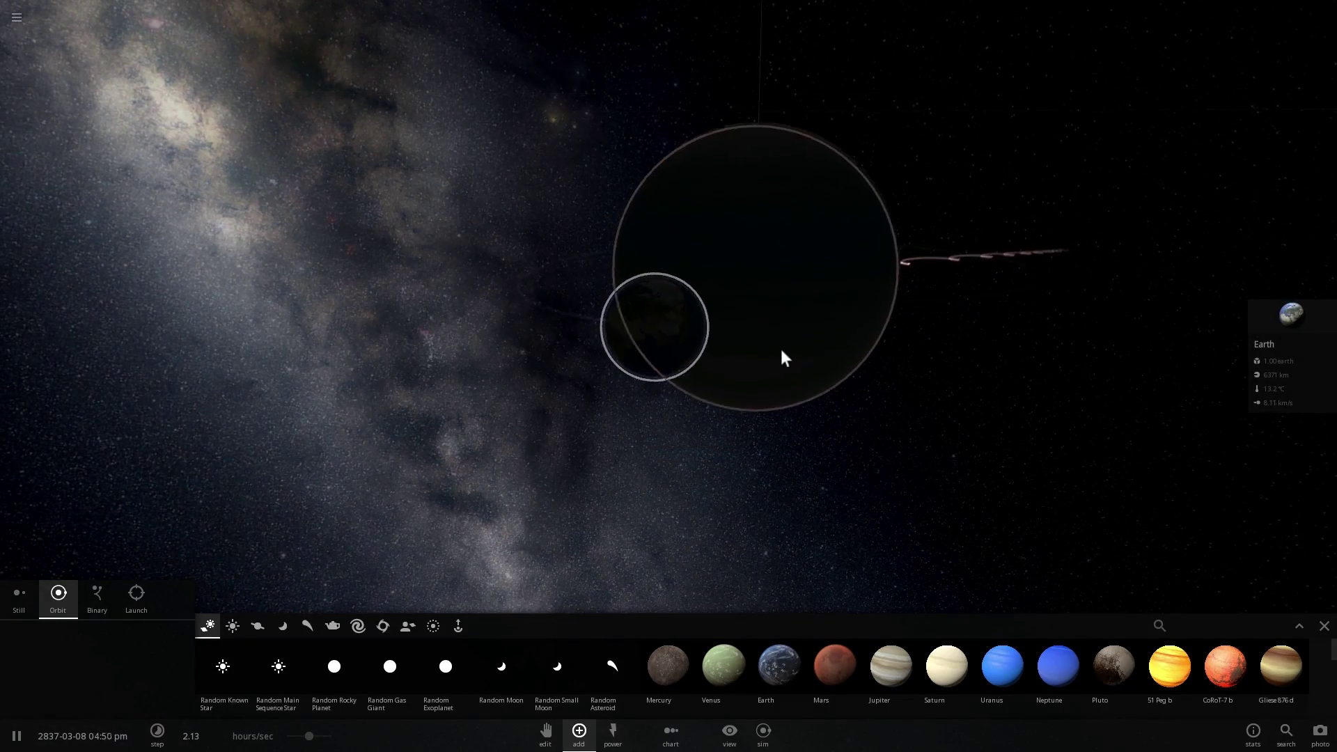
right_click_drag(766, 336, 445, 340)
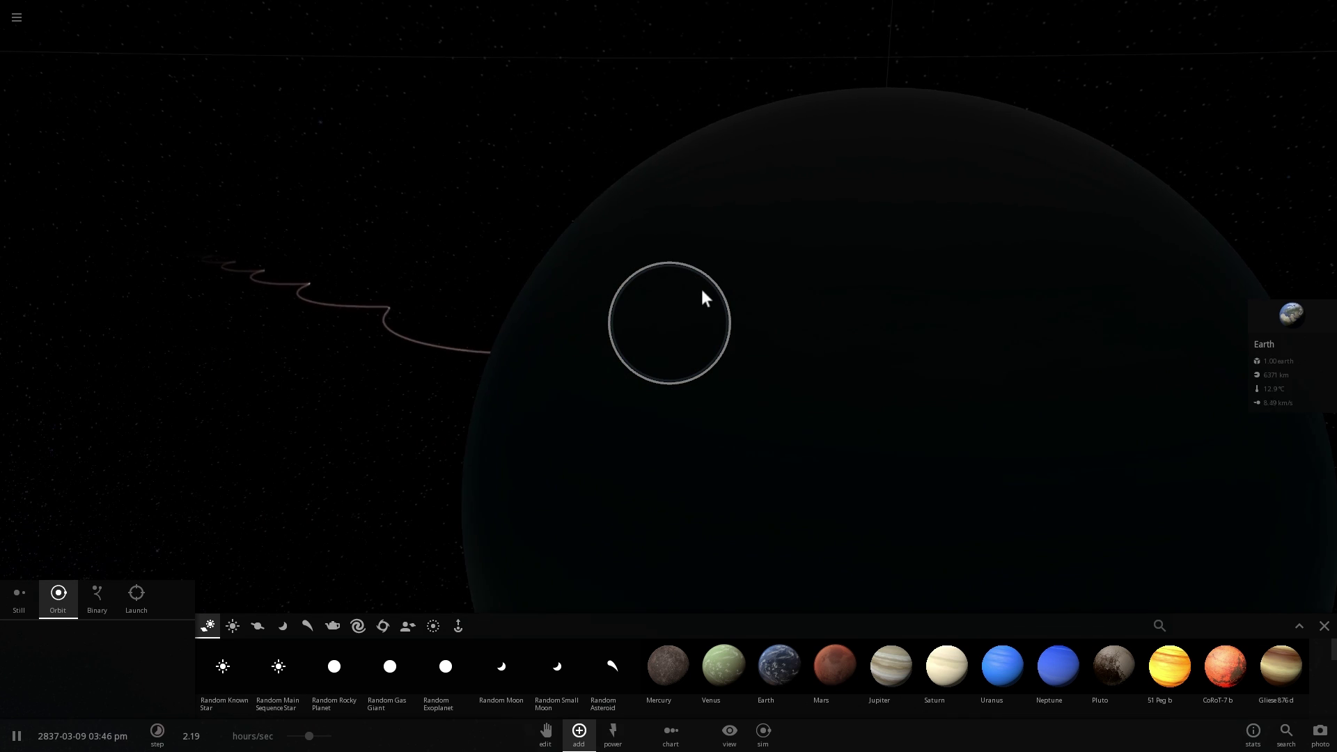
- Slow the simulation to about 9 minutes per second, and zero the velocity of the Earth orbiting Planet Nine
scroll(710, 319, "down", 5)
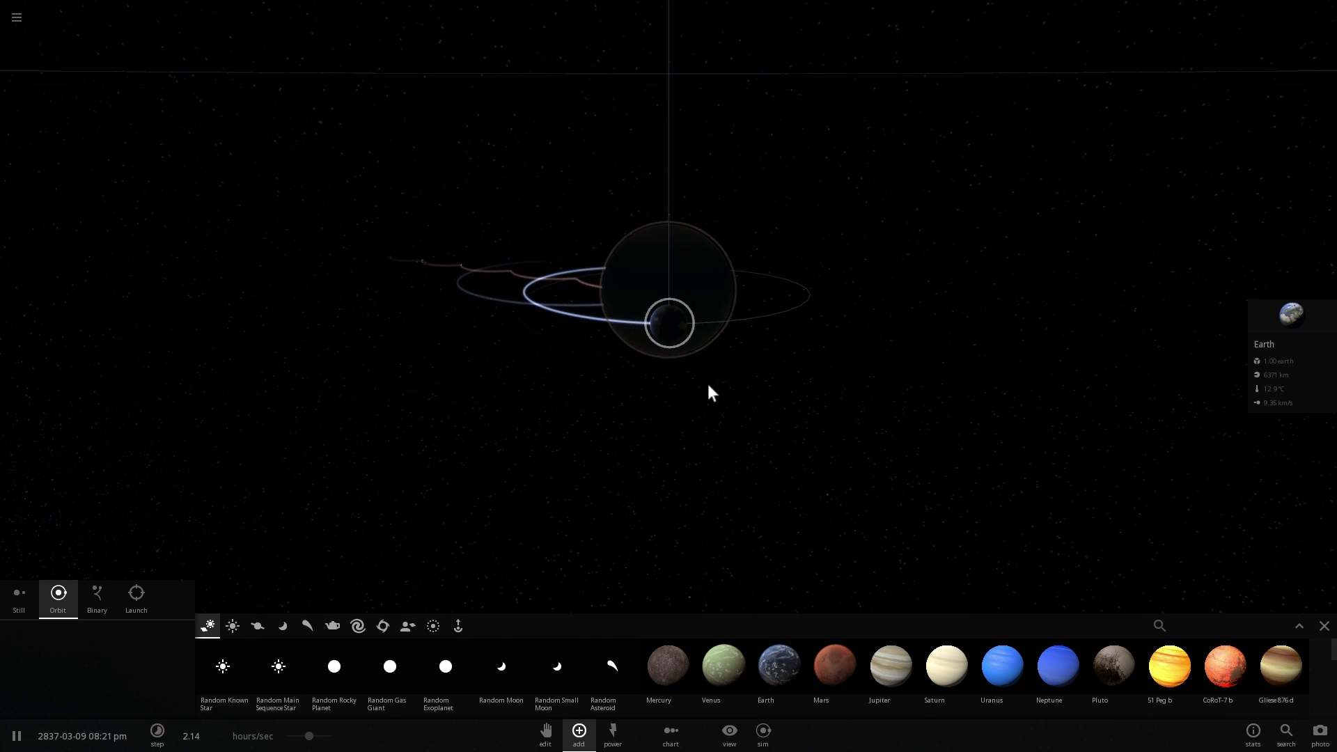
left_click(1287, 310)
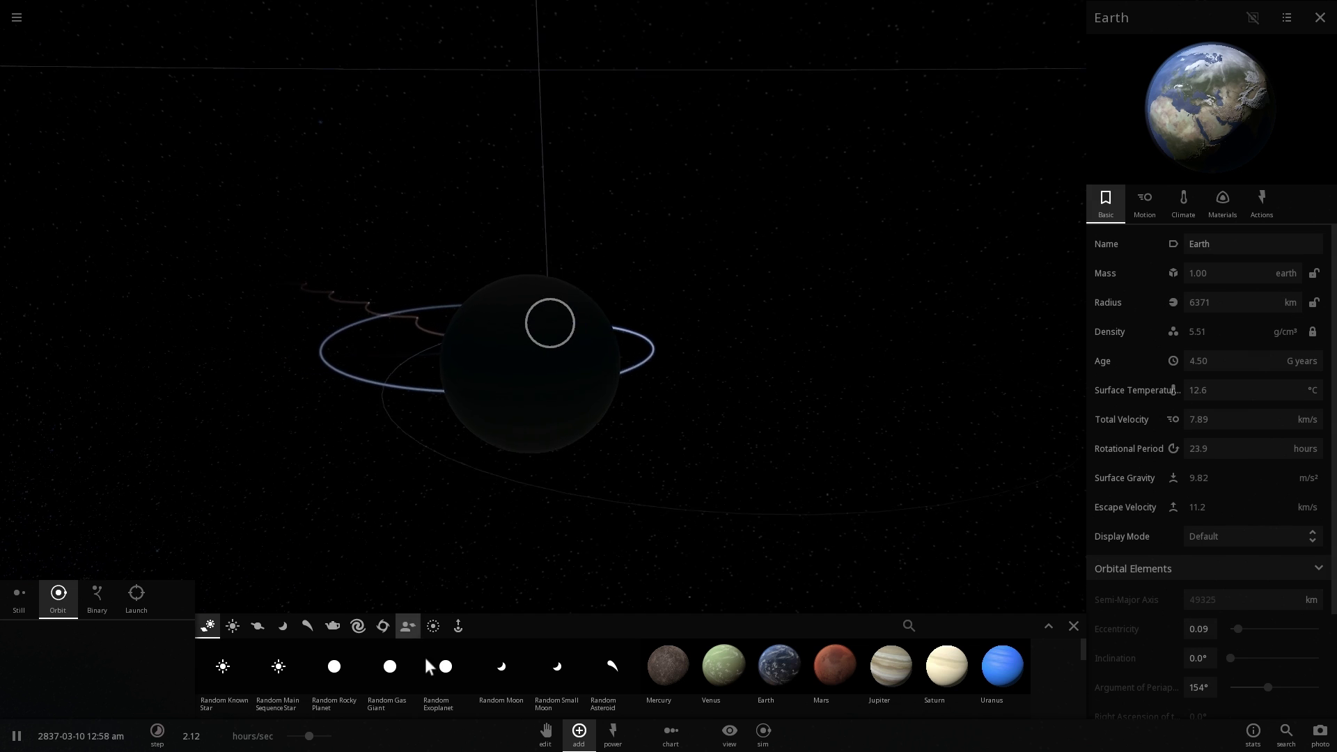
left_click_drag(308, 736, 286, 736)
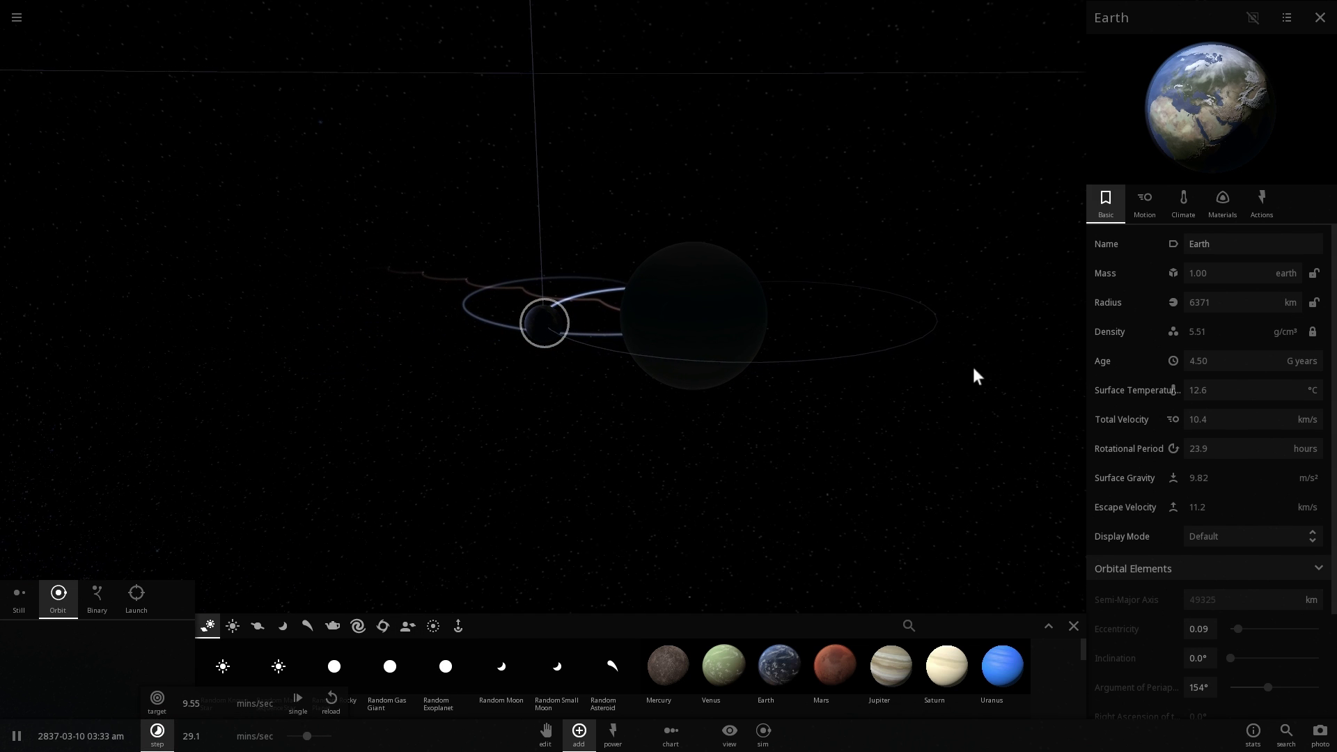
left_click(1260, 198)
left_click(1075, 625)
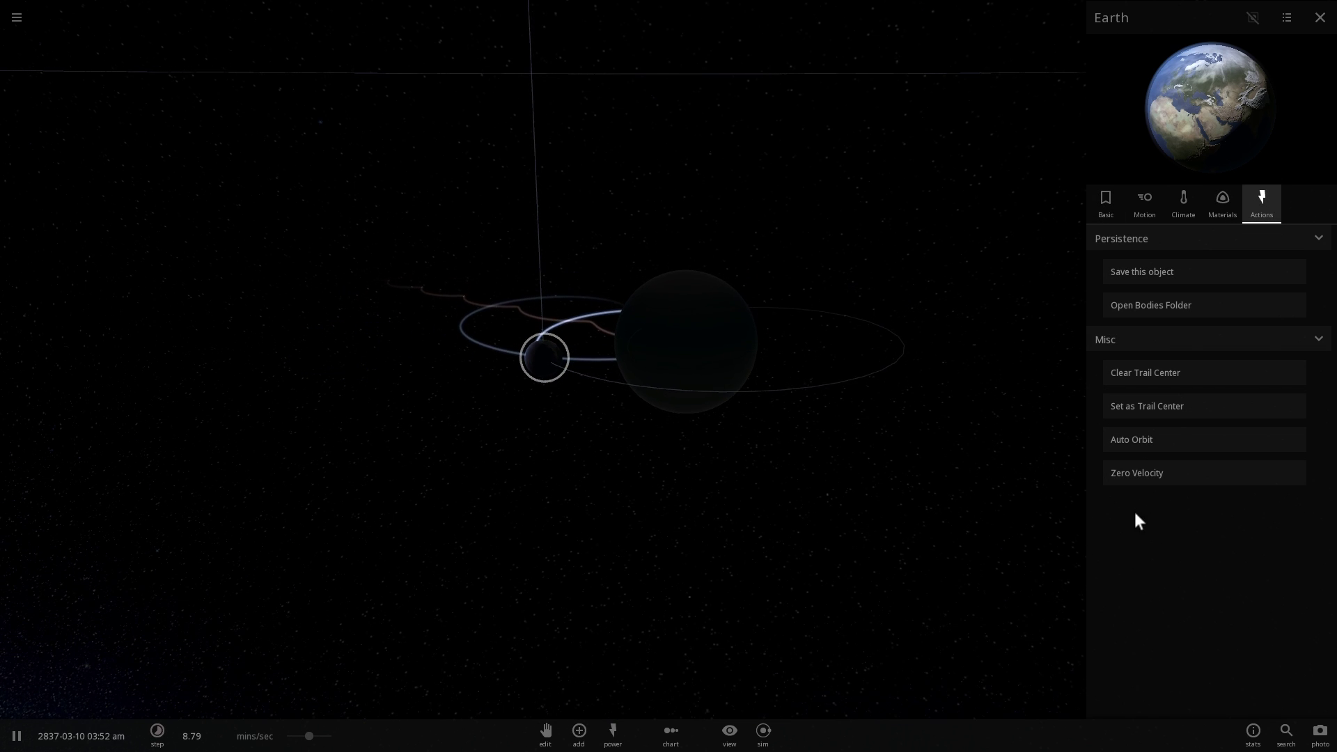
left_click(1160, 471)
- Follow Earth's fall toward Planet Nine from close up, viewing both bodies from different sides
scroll(934, 492, "up", 5)
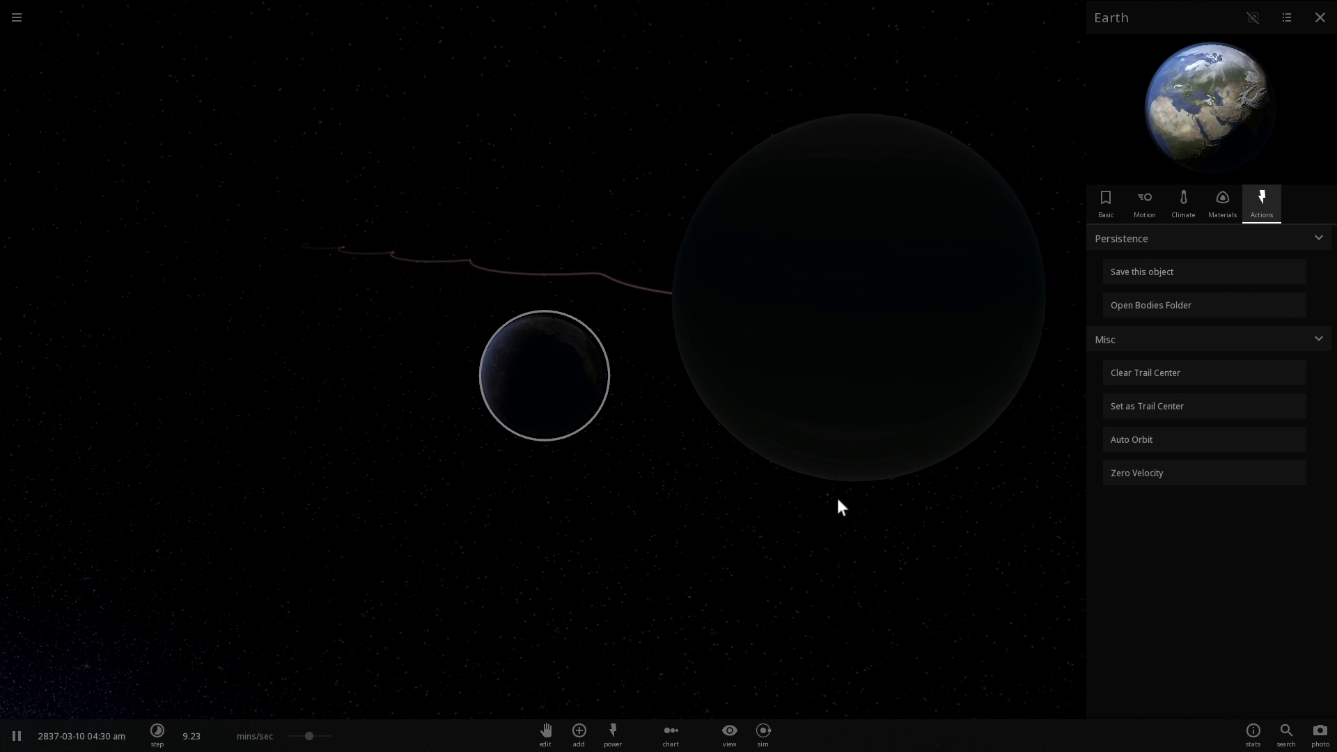
left_click_drag(837, 499, 918, 507)
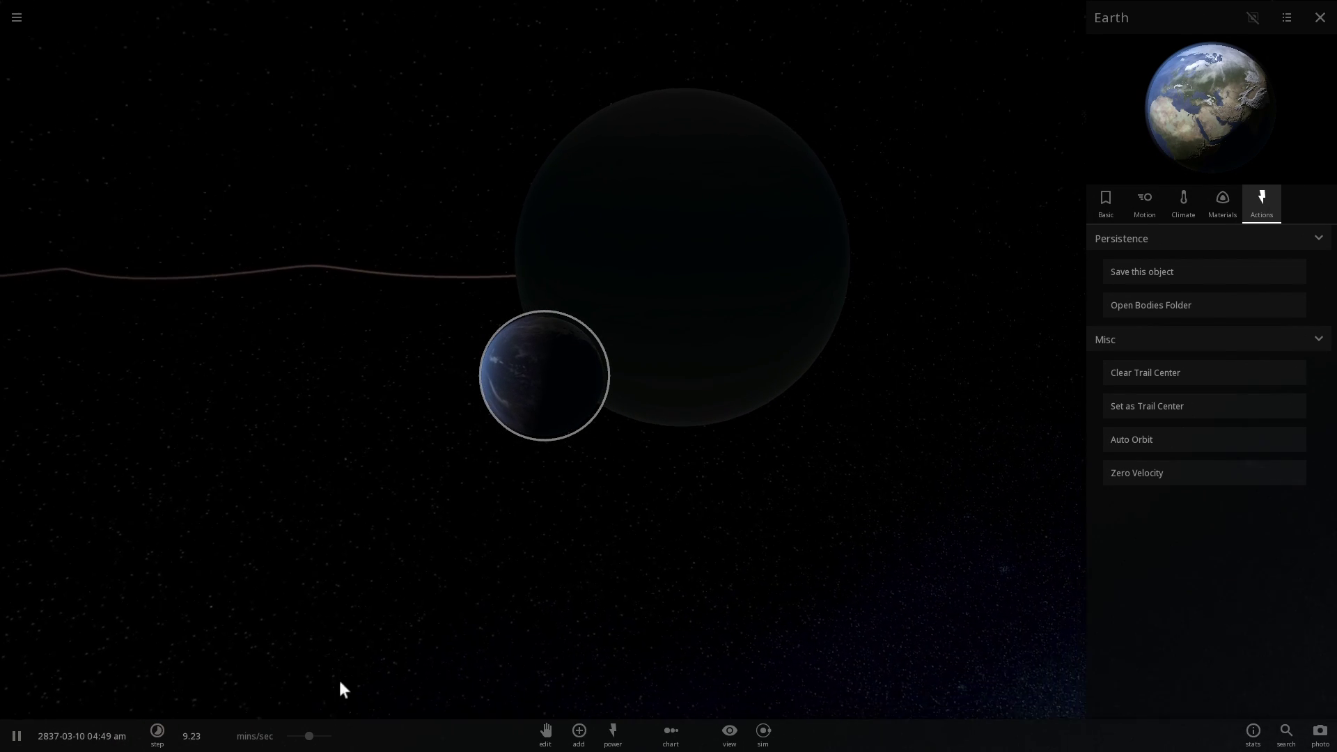
left_click(309, 735)
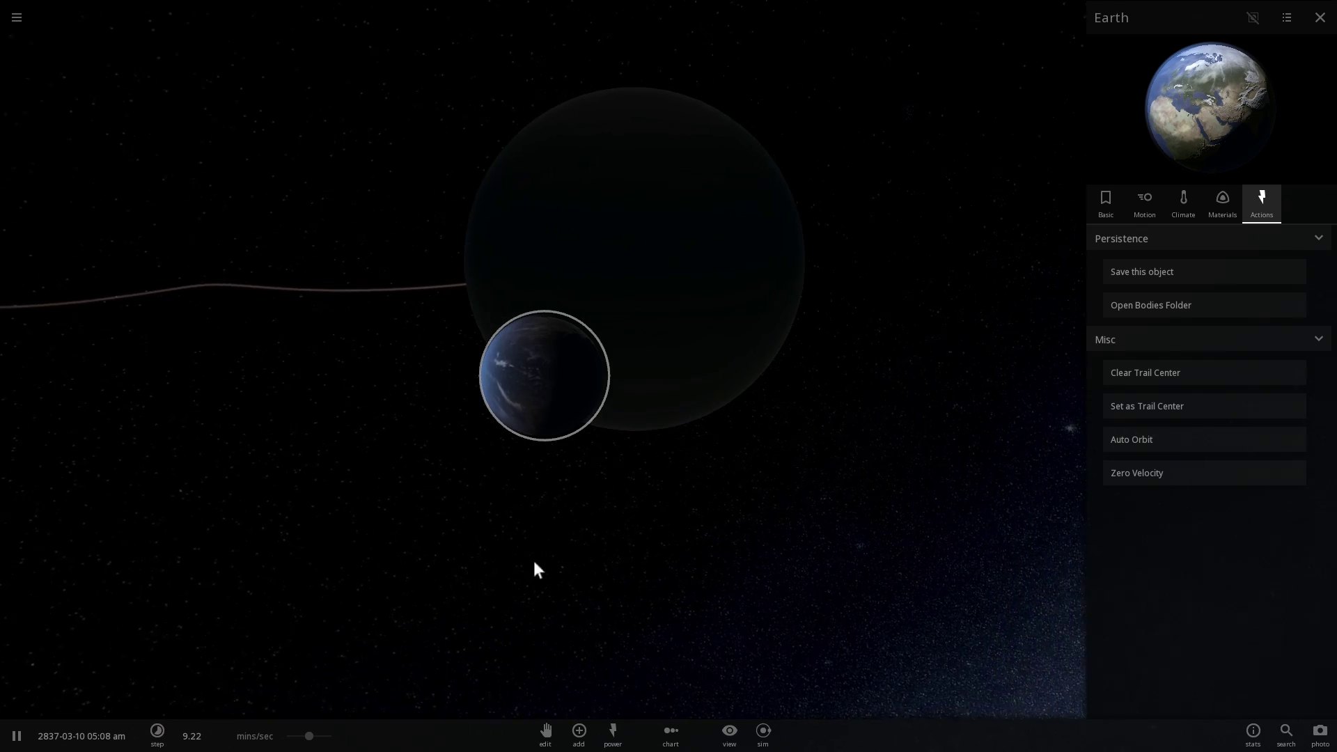
scroll(541, 557, "up", 3)
left_click_drag(623, 552, 726, 545)
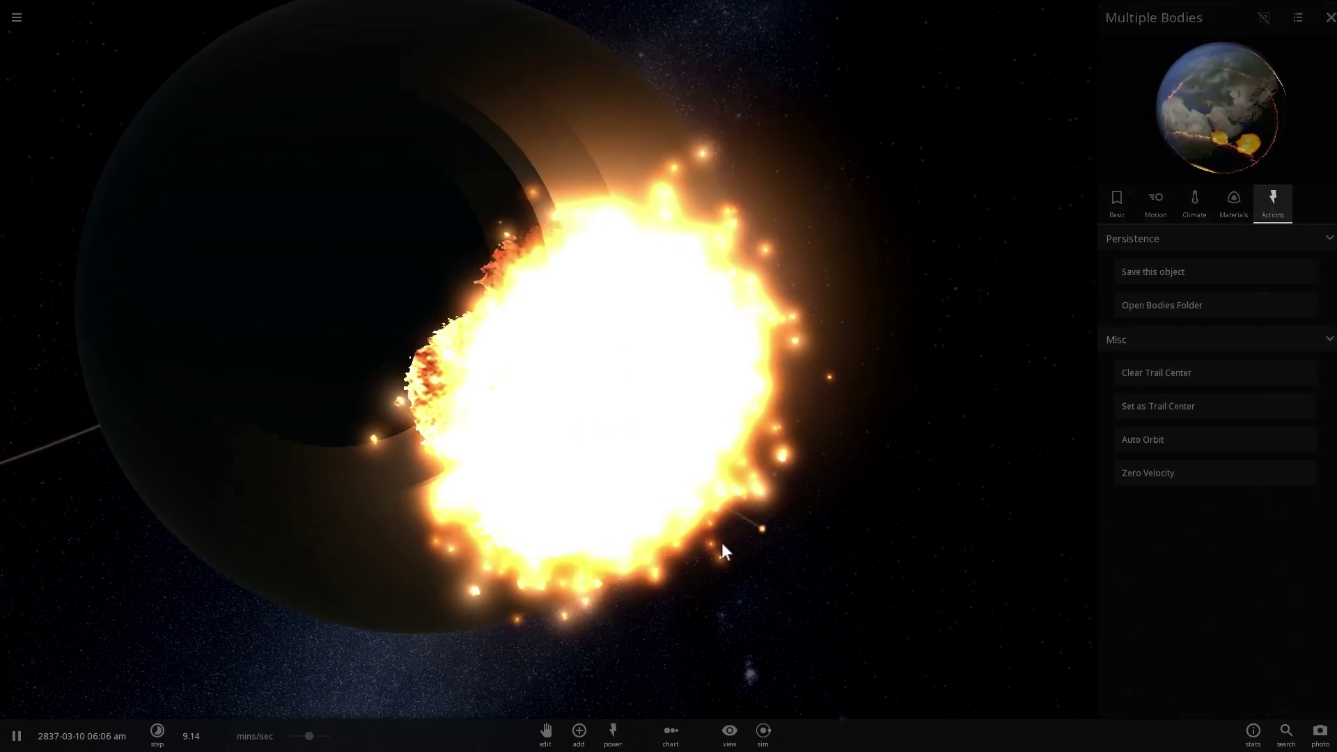
- Examine the impact areas on Planet Nine's surface from several sides and distances
scroll(563, 422, "down", 5)
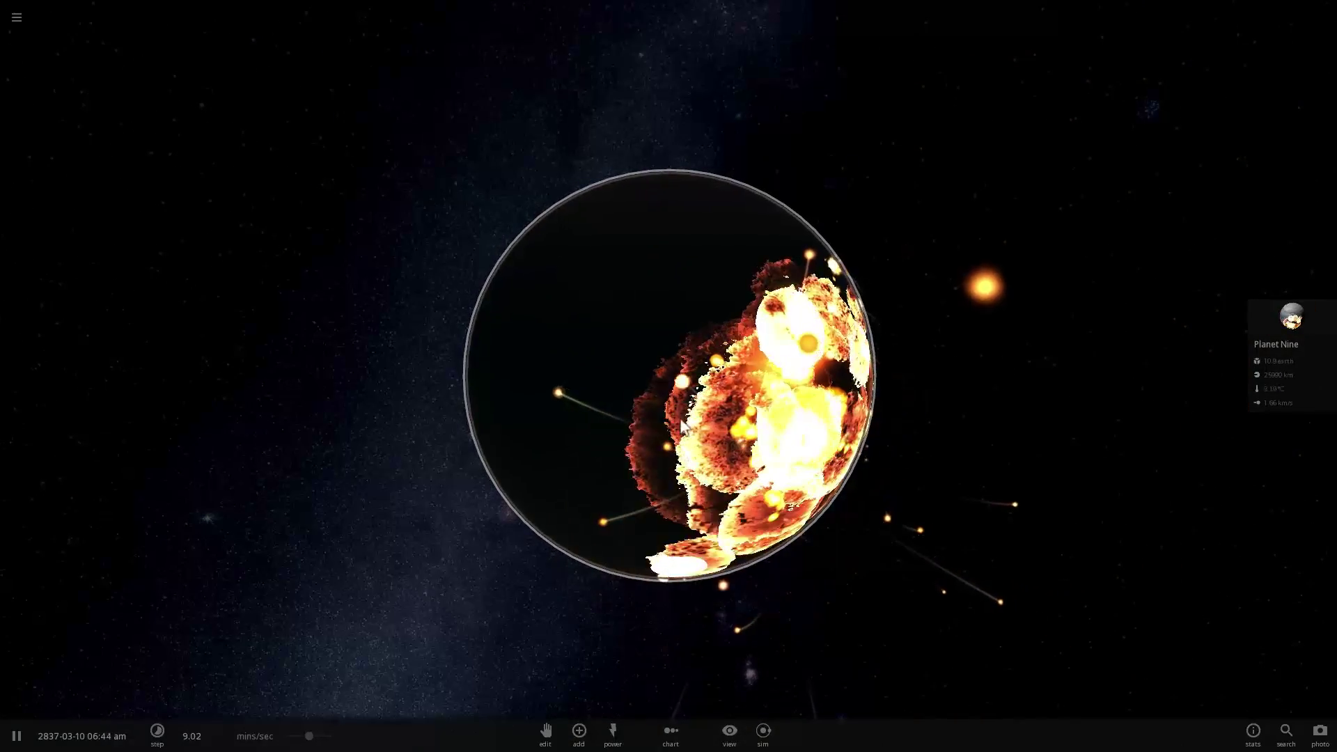
right_click_drag(578, 416, 697, 395)
scroll(806, 409, "up", 3)
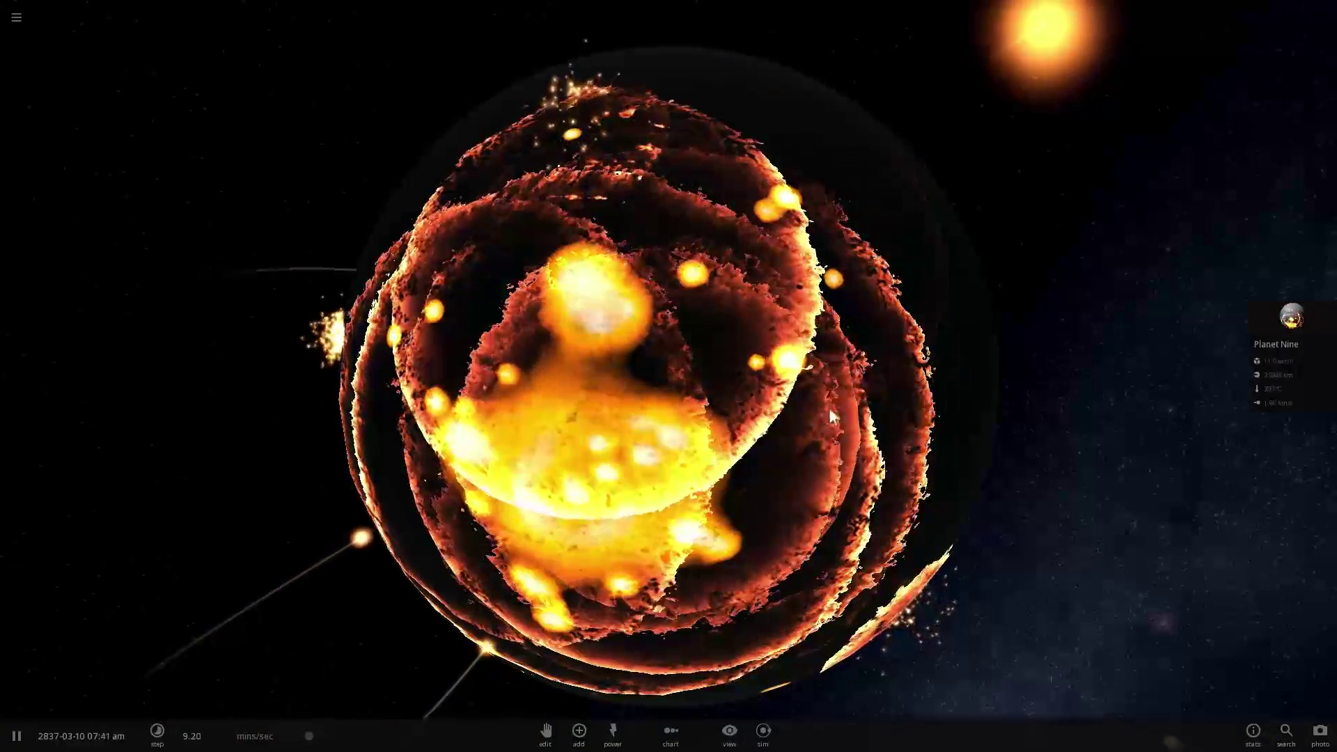
right_click_drag(936, 409, 881, 416)
left_click_drag(881, 418, 710, 418)
scroll(709, 411, "down", 5)
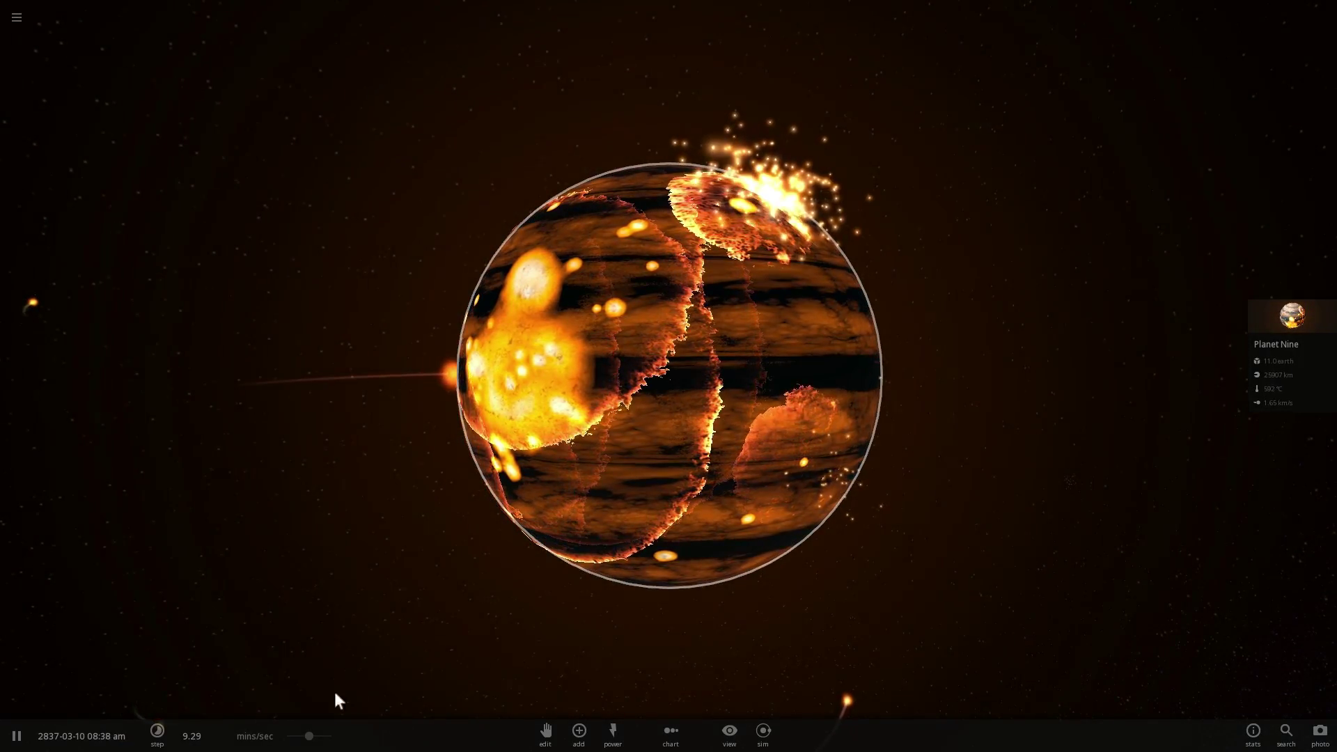
- Speed the simulation up to about 6.7 hours per second and inspect Planet Nine from several sides after the collision
mouse_move(310, 737)
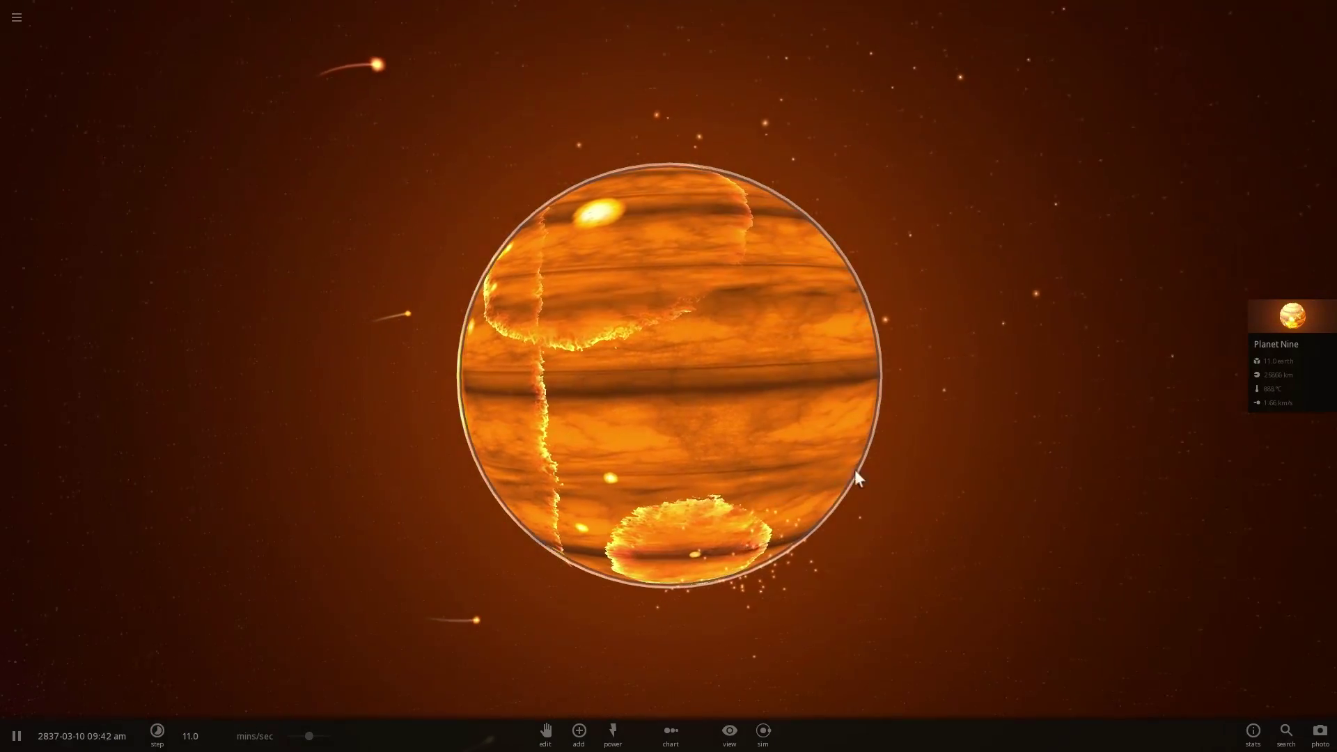
left_click_drag(959, 462, 695, 490)
scroll(691, 490, "up", 3)
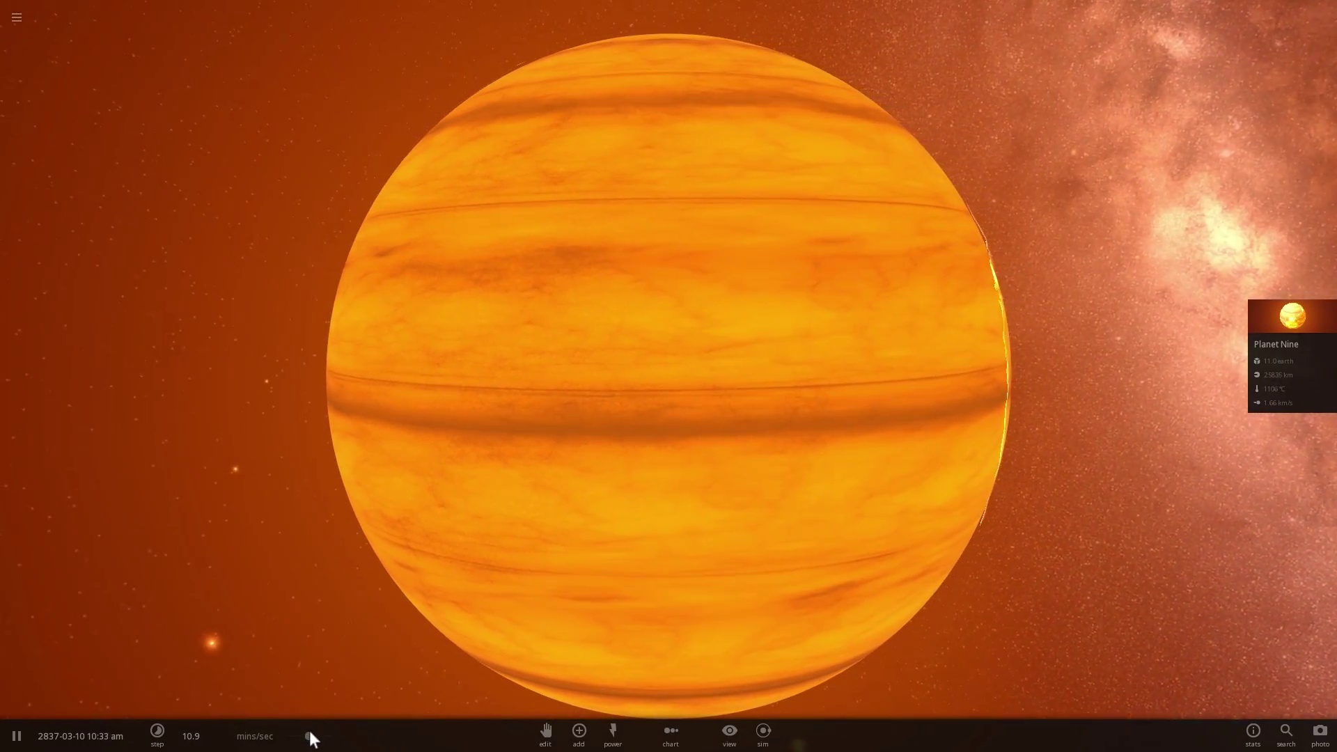
left_click_drag(309, 736, 321, 736)
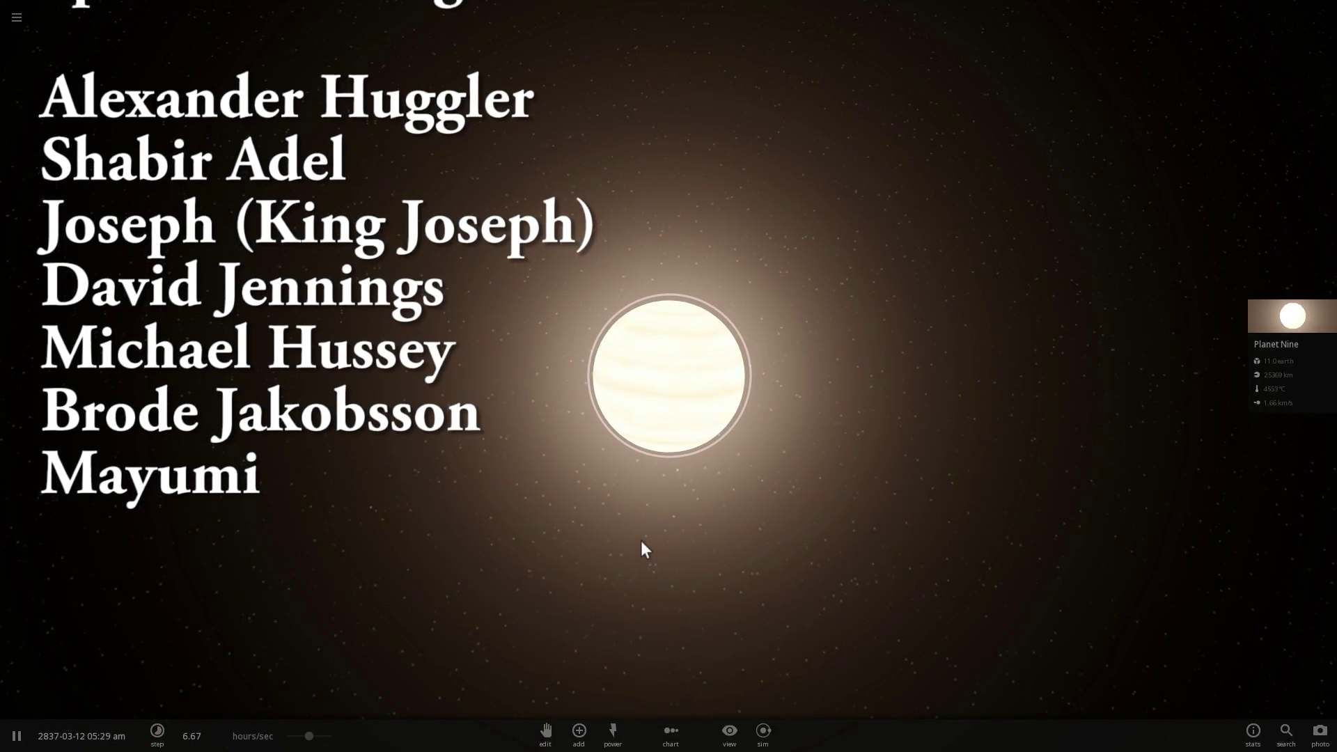
left_click_drag(979, 400, 592, 397)
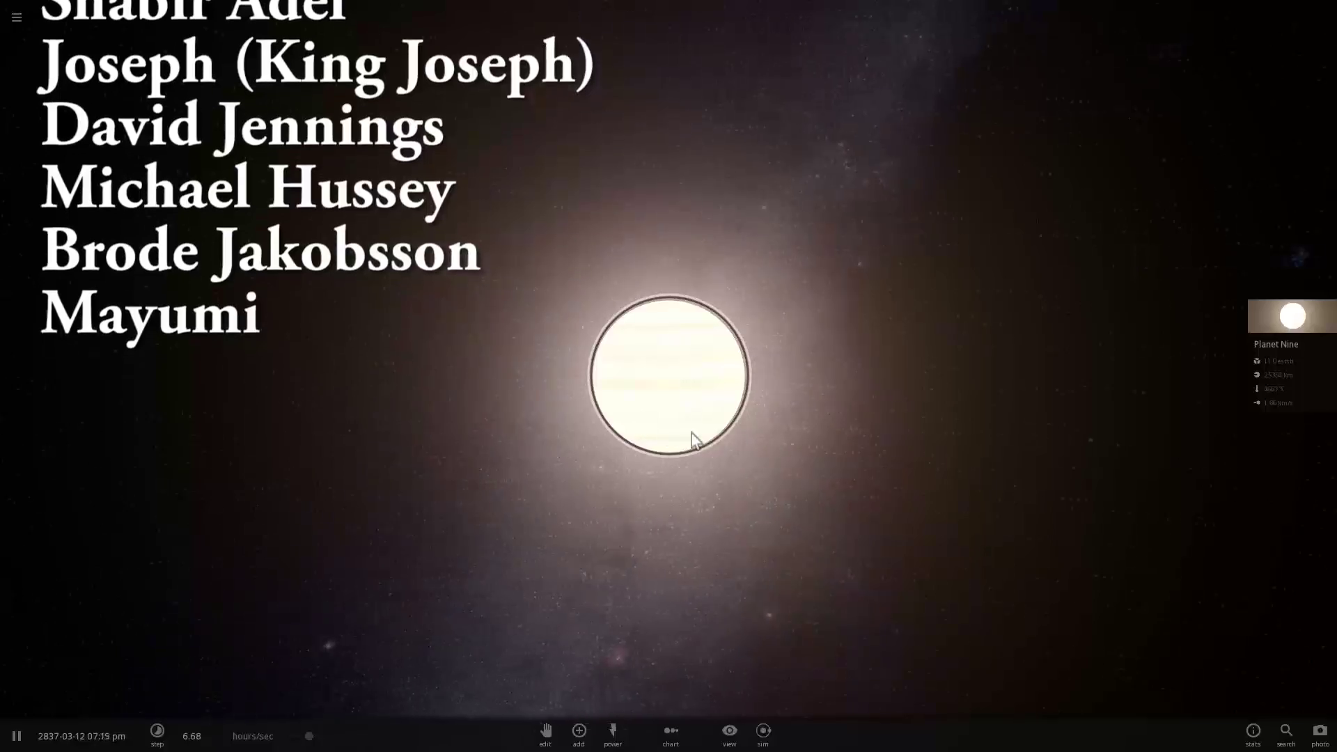
left_click_drag(693, 441, 615, 460)
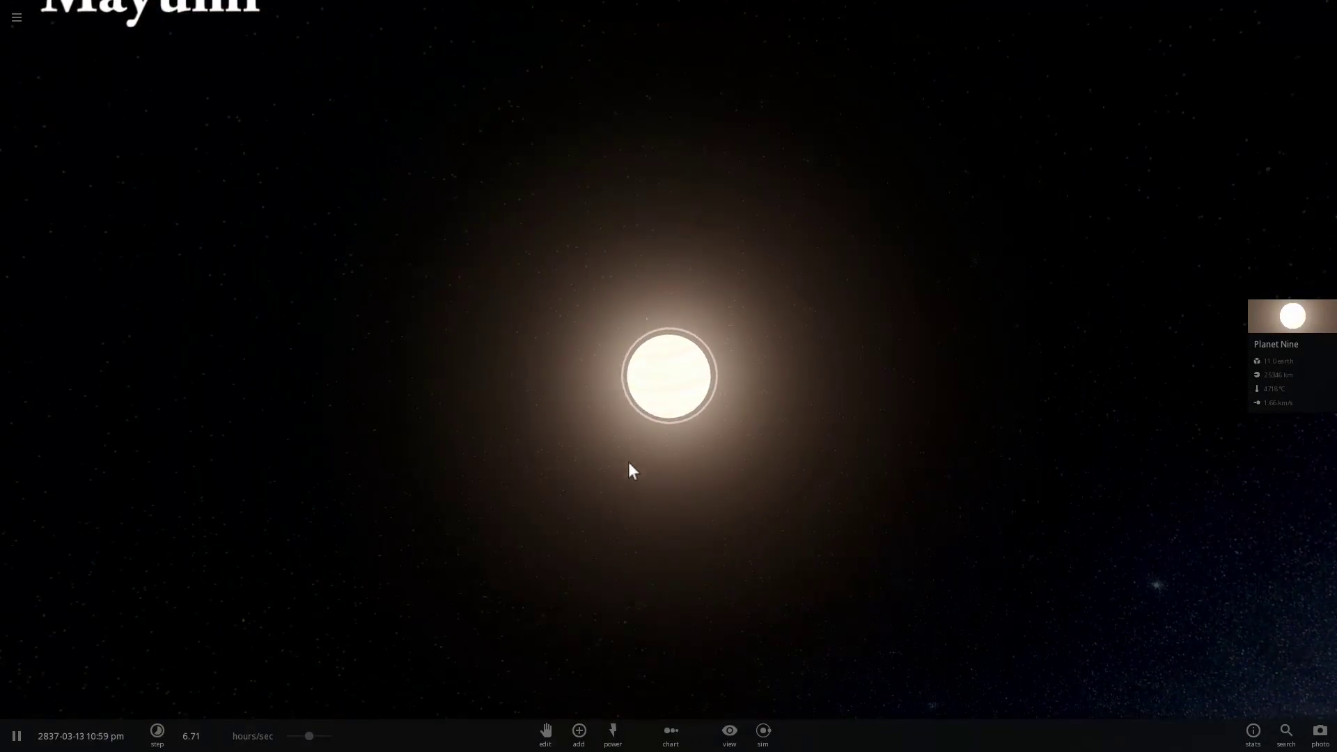